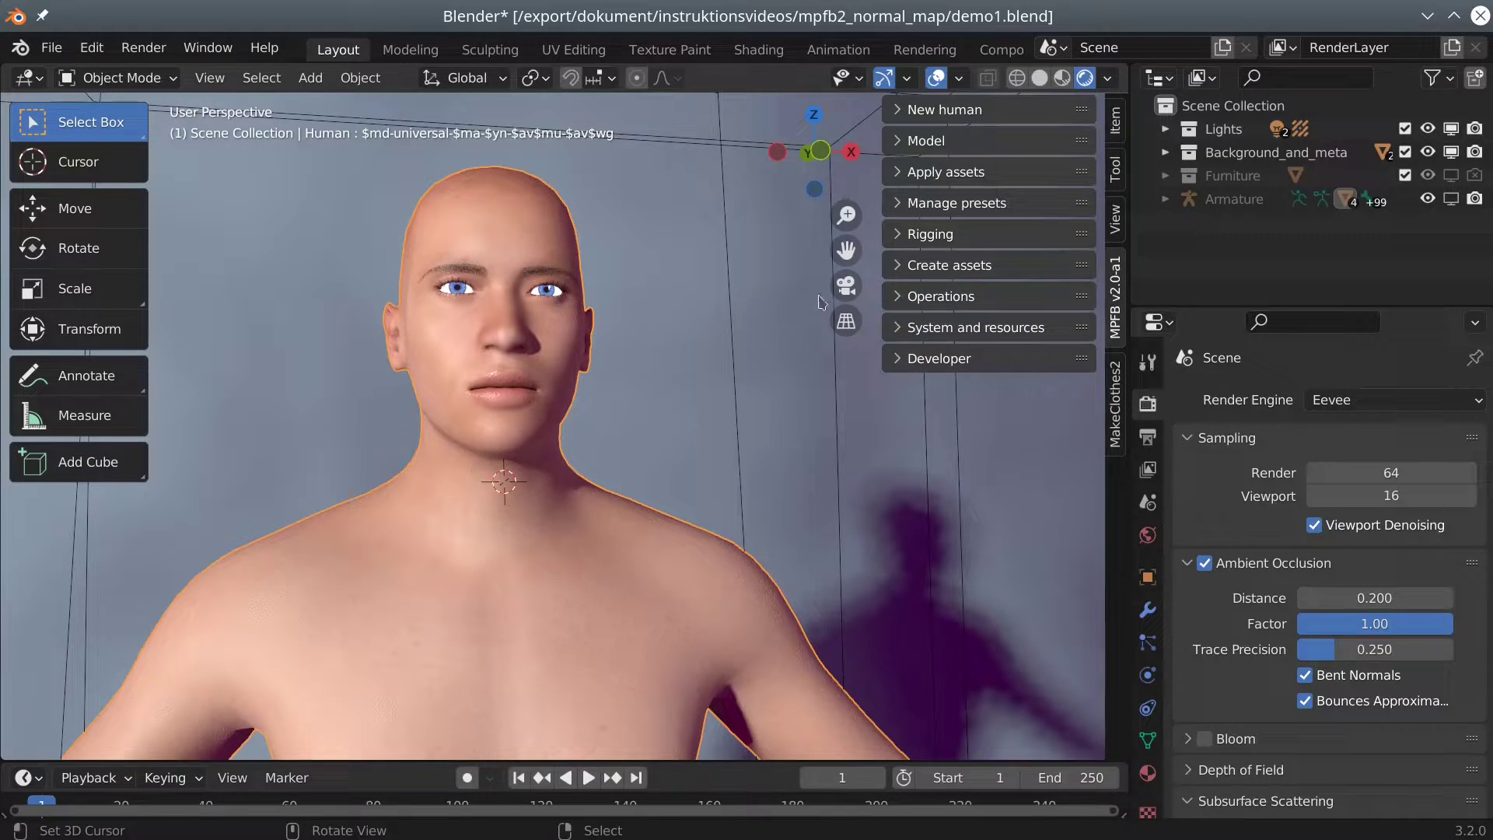
Step: Run MPFB's 'Set up mesh for sculpt' to split the human into separate sculpt and bake objects
left_click(900, 301)
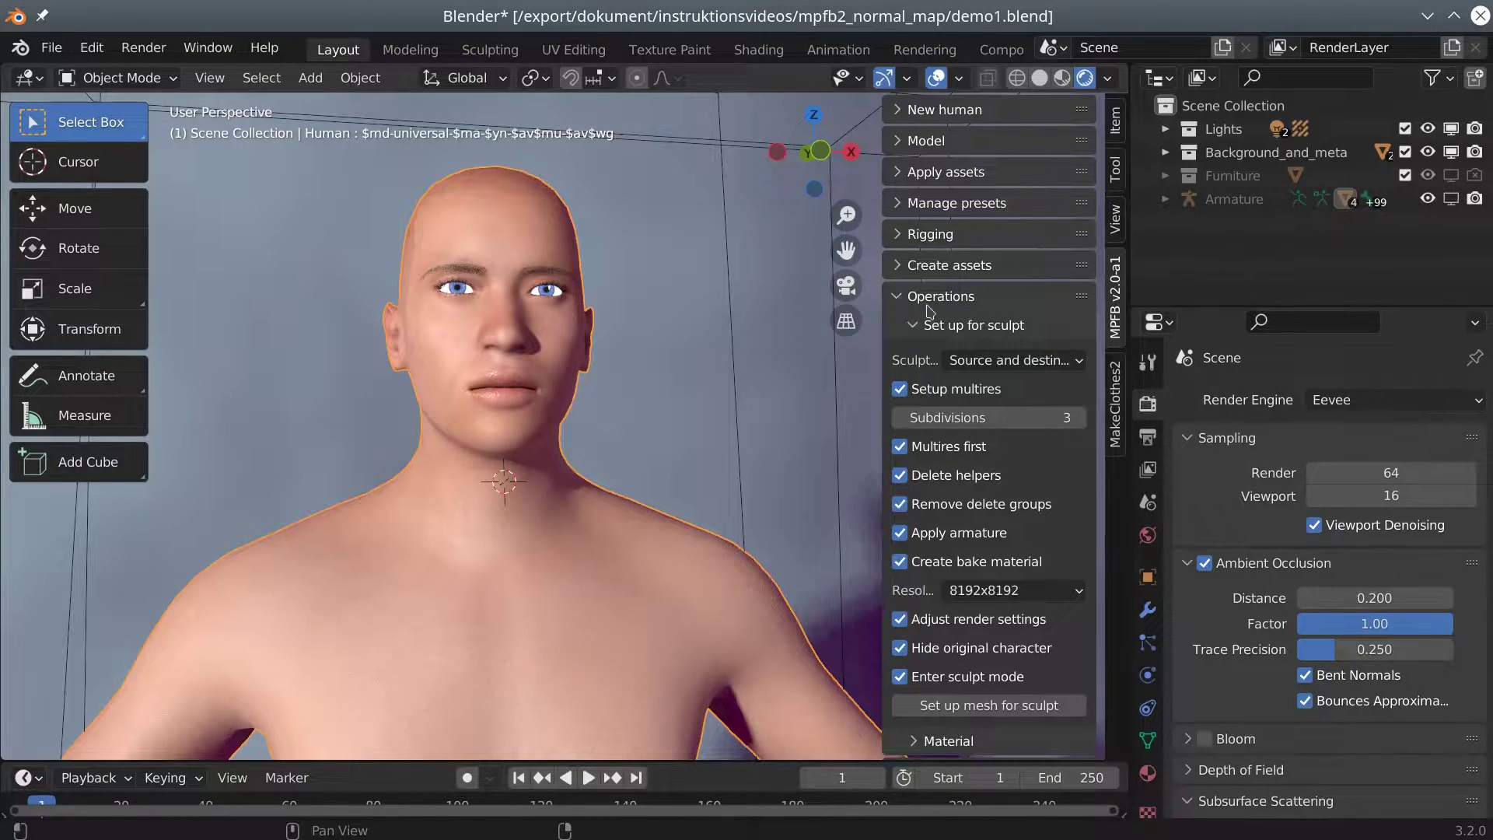
scroll(1037, 331, "down", 2)
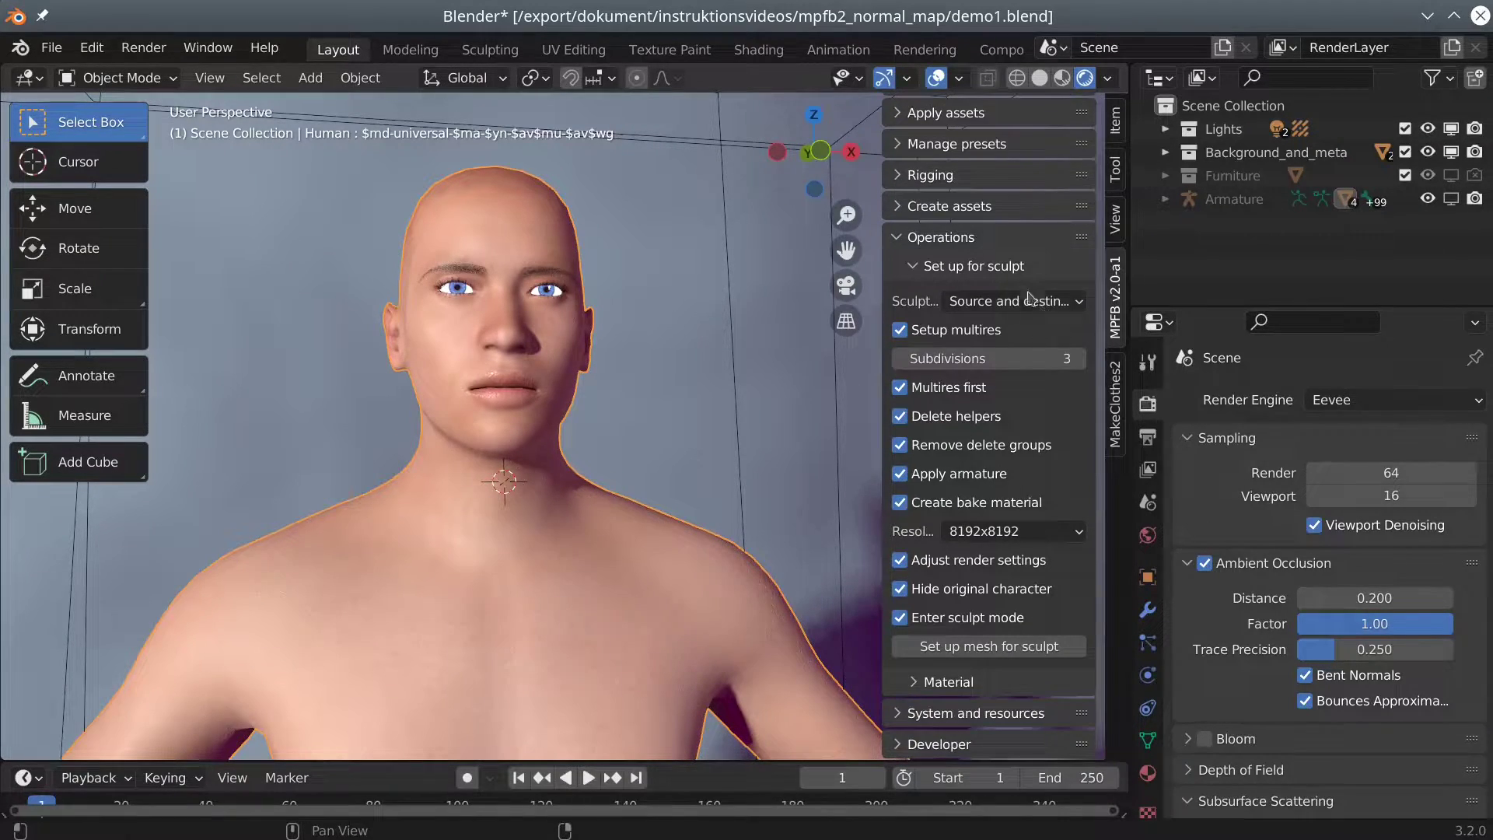
left_click(971, 648)
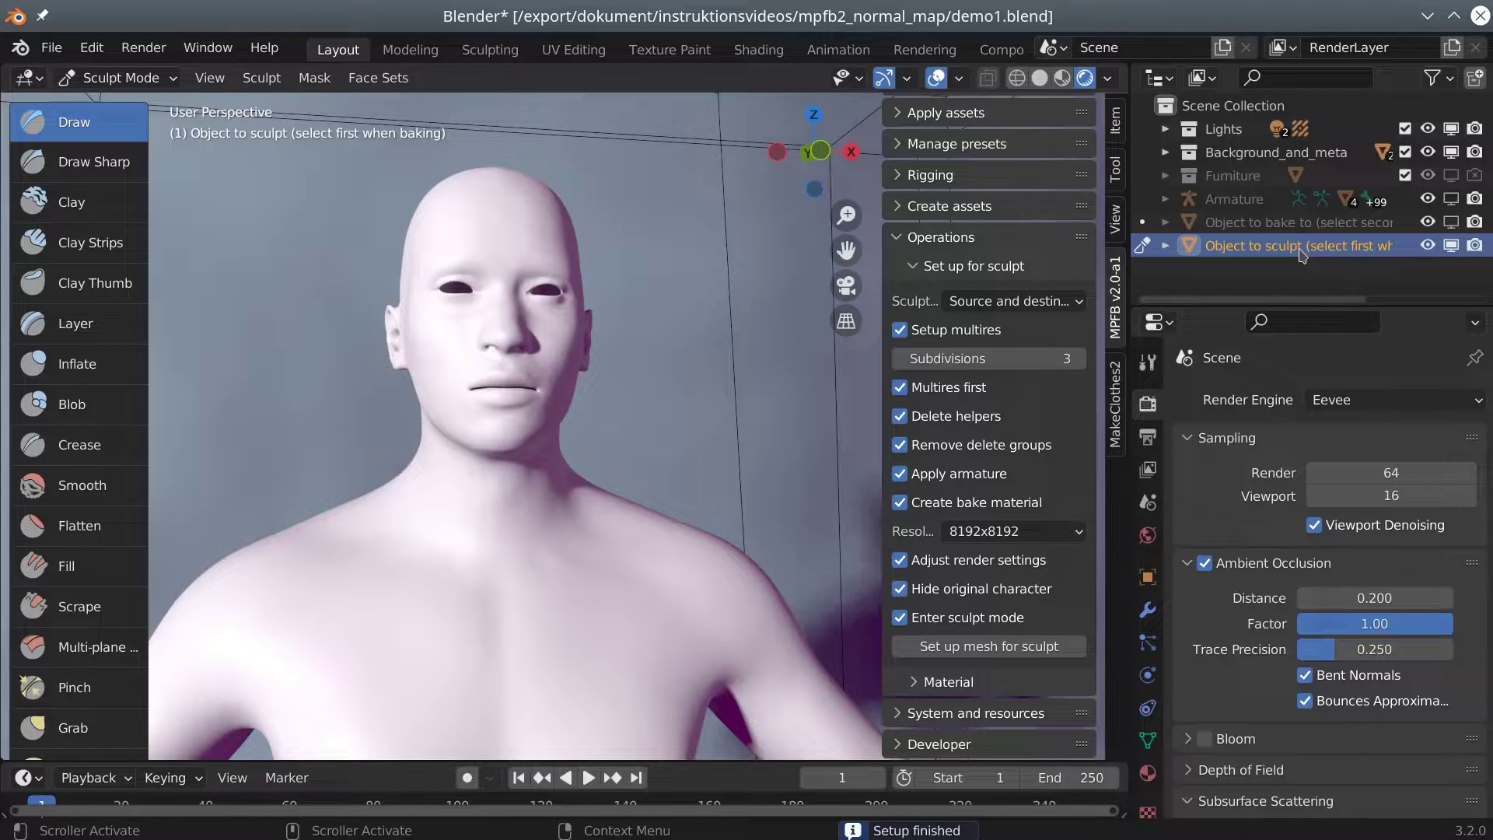
Step: Carve the collarbones with the Draw brush subtracting at strength 0.300, then smooth them
left_click(1116, 167)
scroll(1048, 533, "down", 8)
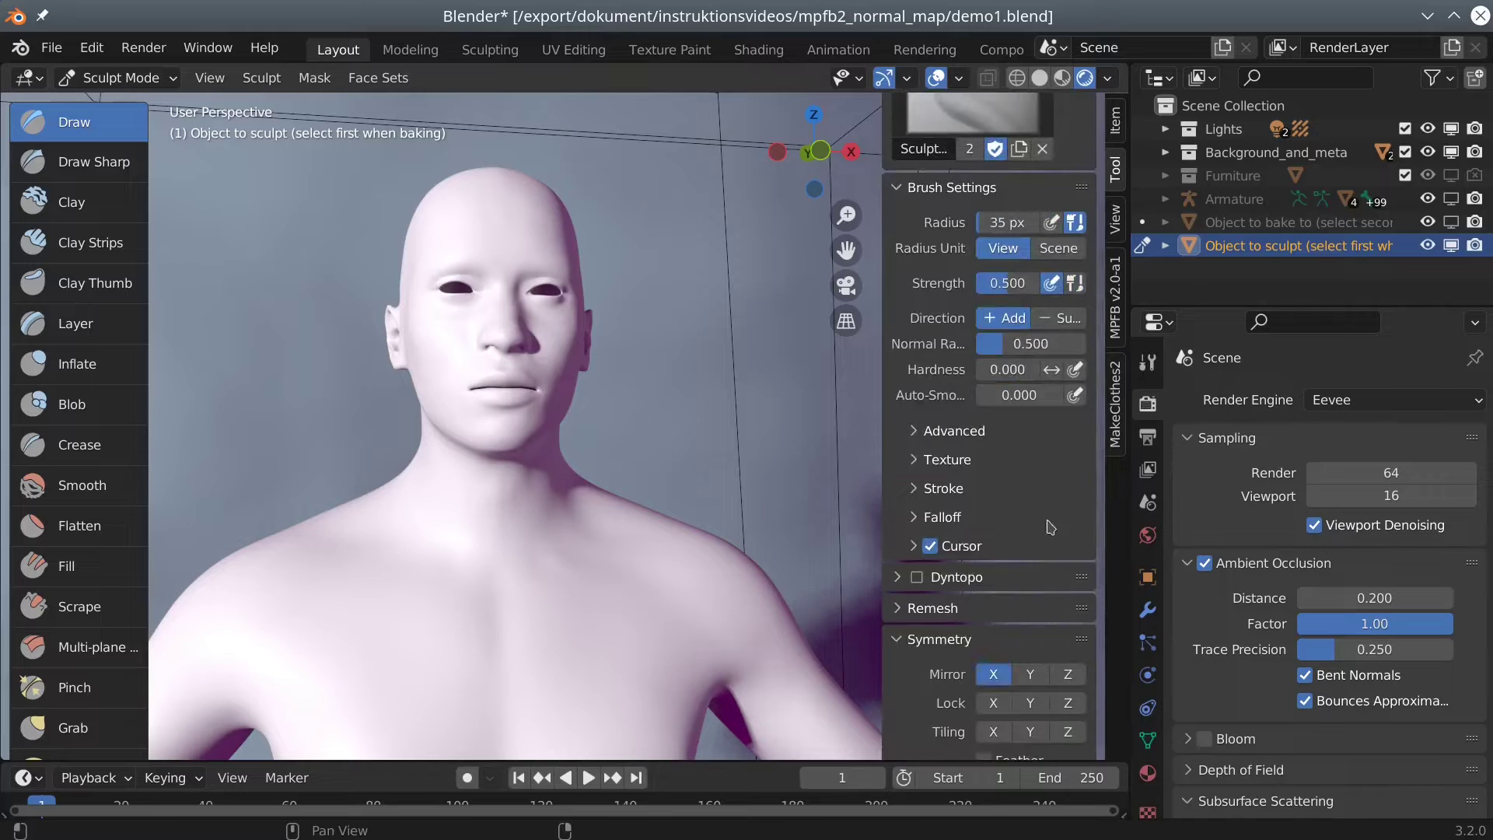
middle_click_drag(500, 459, 721, 522)
key("ctrl")
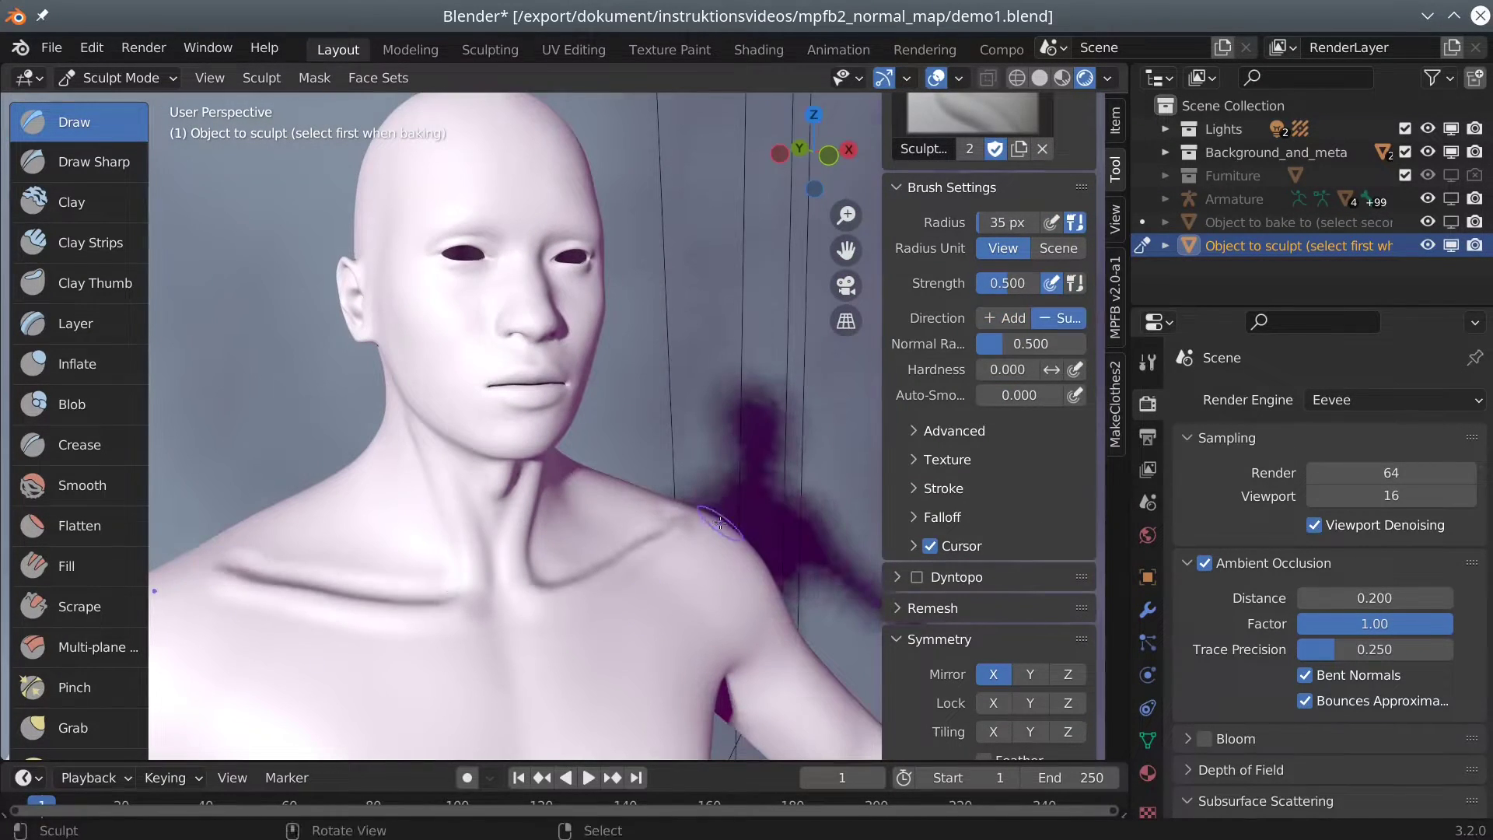
left_click_drag(1018, 283, 1003, 283)
middle_click_drag(544, 497, 518, 553)
left_click(78, 484)
mouse_move(249, 482)
middle_mouse_down()
mouse_move(316, 511)
mouse_move(377, 450)
mouse_move(747, 474)
mouse_move(665, 488)
mouse_move(466, 257)
middle_mouse_up()
Step: Refine the neck and chest contours with another Draw pass at 0.300 and finish with Smooth
key("x")
left_click_drag(1020, 283, 1005, 283)
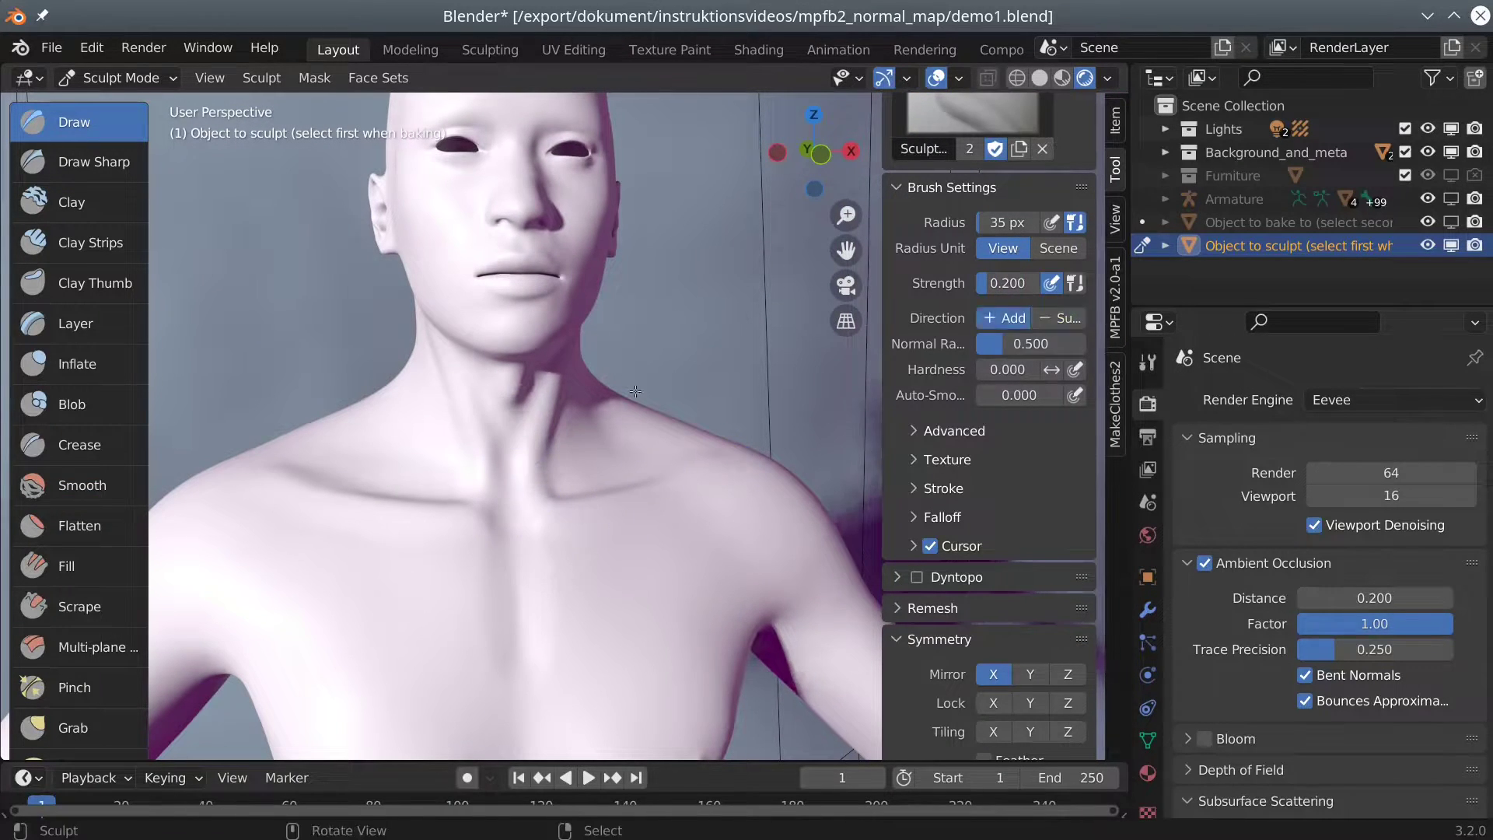
middle_click_drag(534, 407, 433, 516)
left_click_drag(1011, 283, 1027, 292)
middle_click_drag(544, 435, 155, 467)
left_click(78, 484)
mouse_move(573, 506)
middle_mouse_down()
mouse_move(600, 491)
mouse_move(560, 590)
mouse_move(684, 614)
mouse_move(300, 547)
mouse_move(616, 535)
middle_mouse_up()
key("x")
key("shift+s")
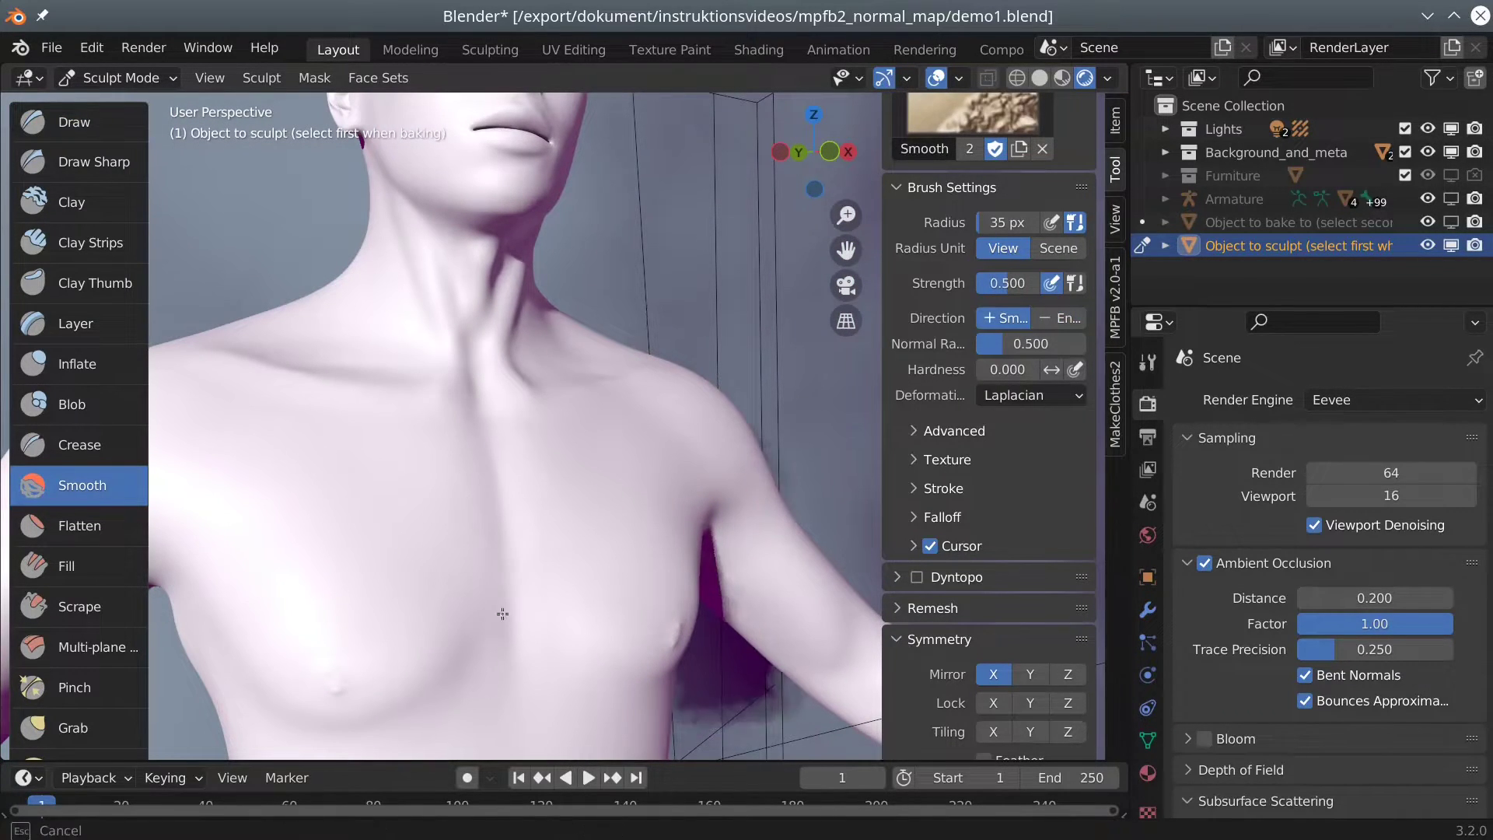
middle_click_drag(499, 634, 651, 470)
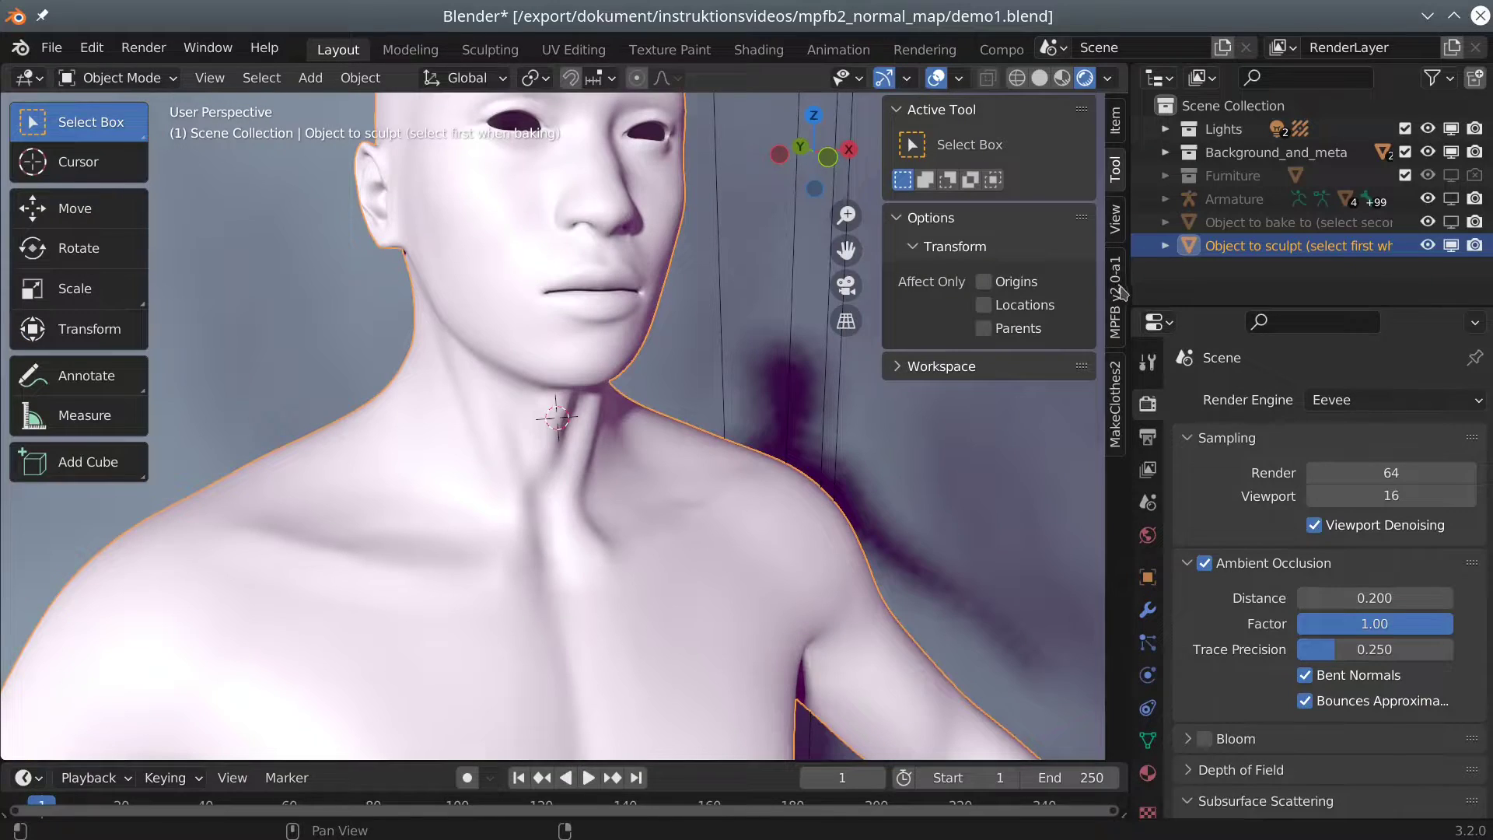
Step: Collapse the MPFB Operations and Set up for sculpt panels
left_click(1116, 290)
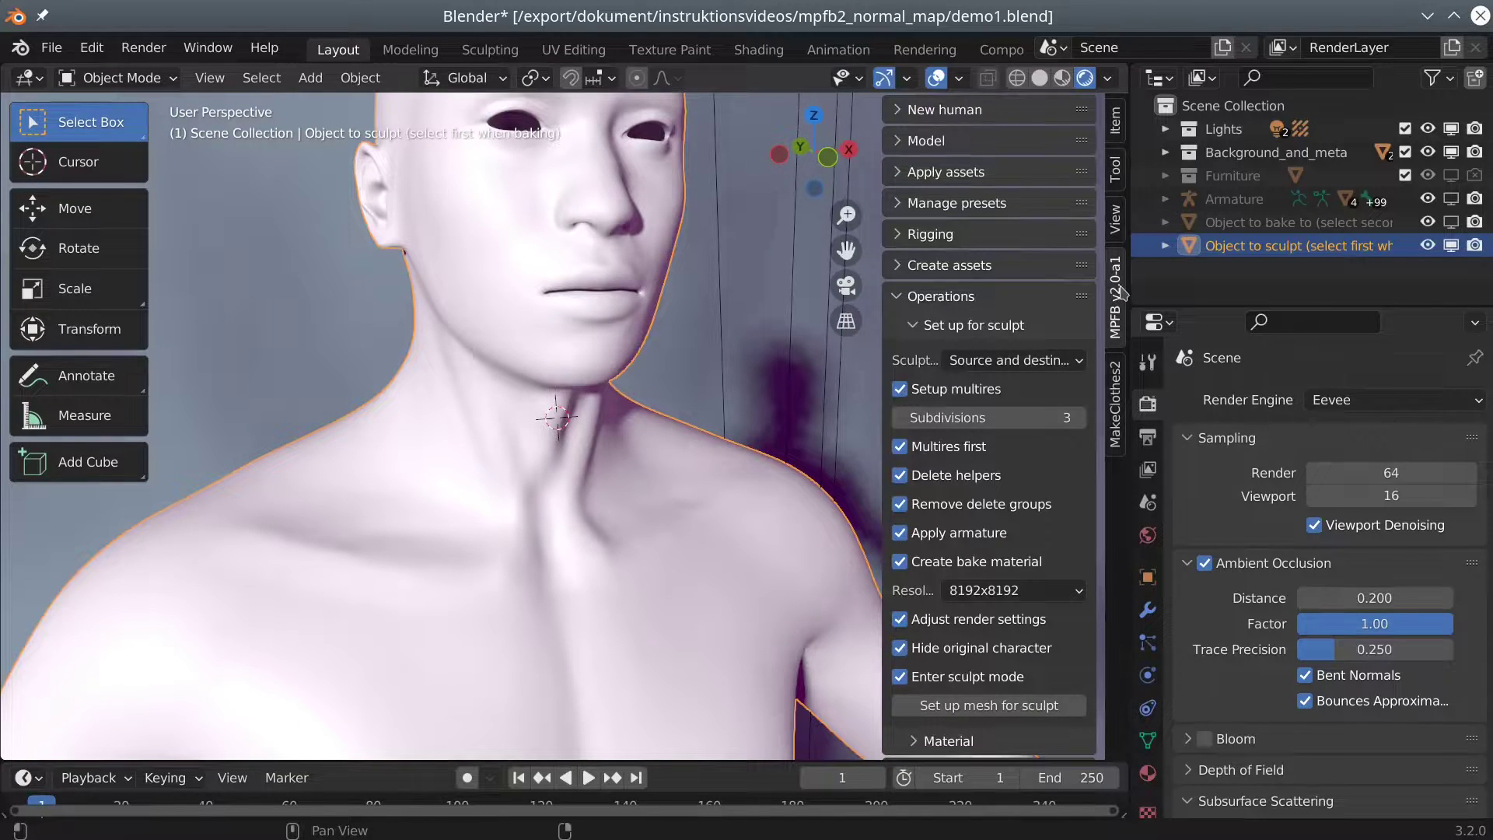
left_click(915, 329)
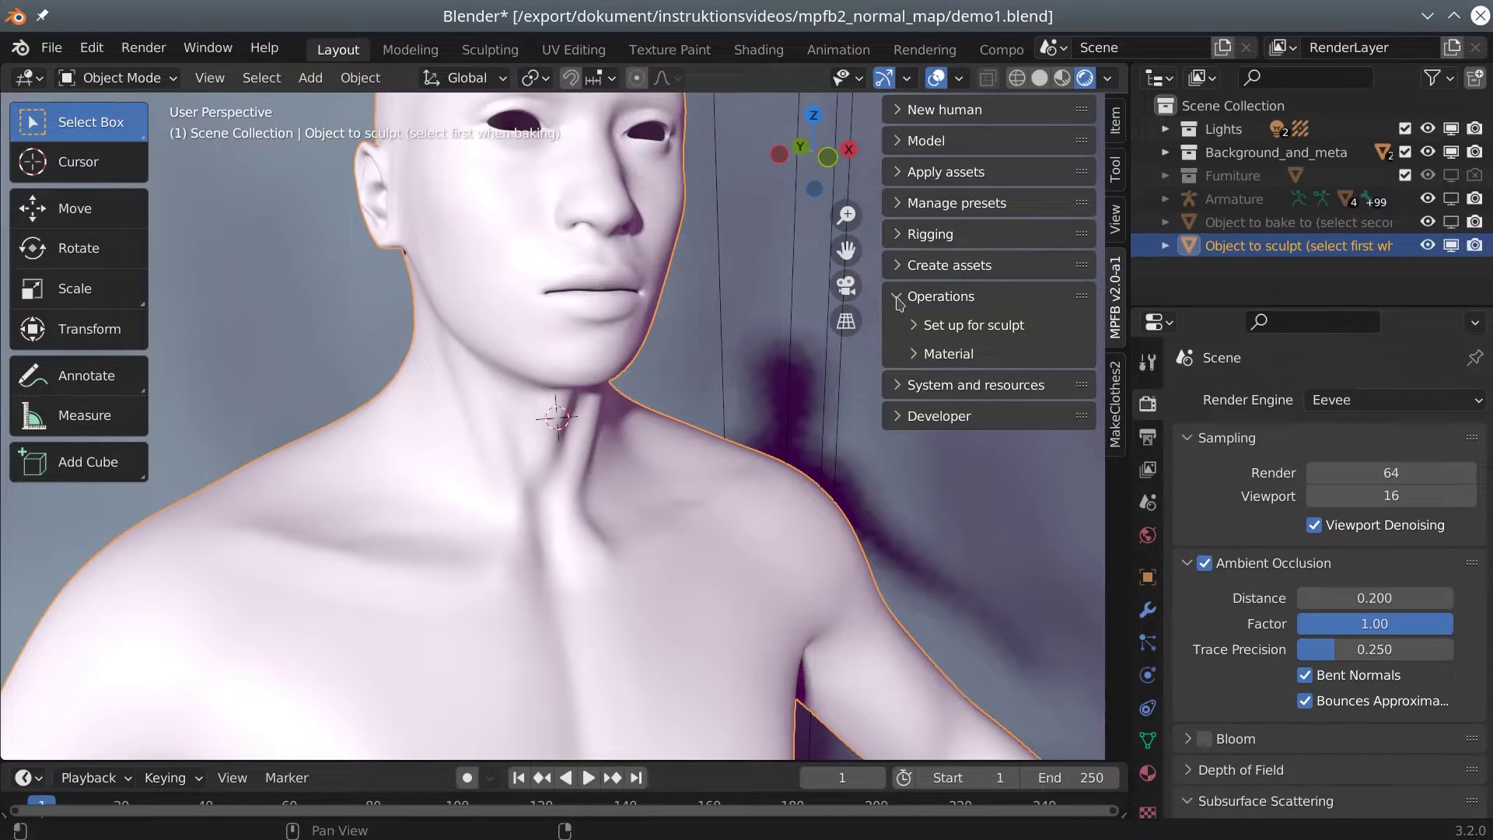
left_click(899, 300)
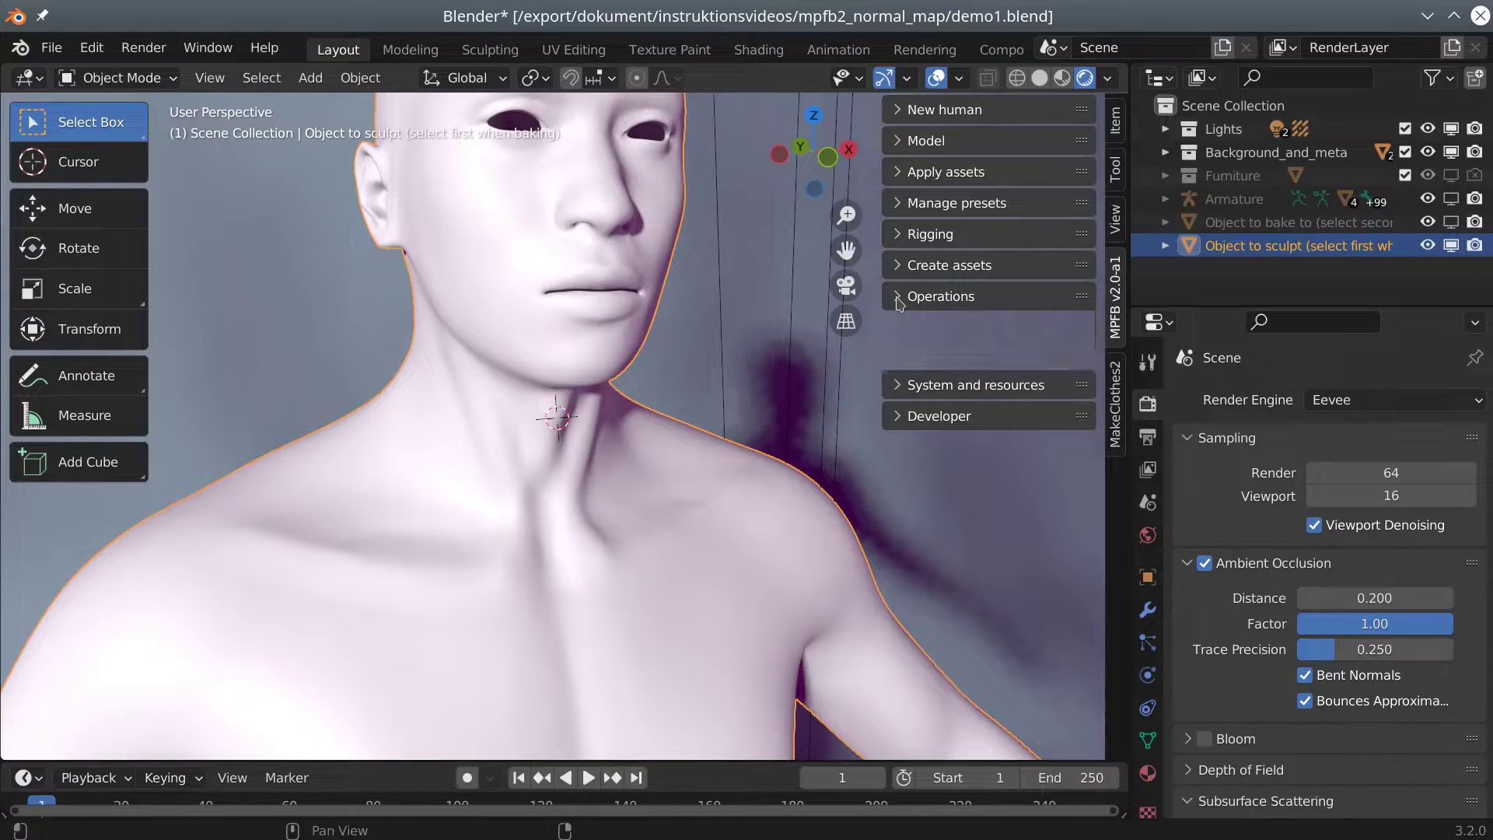
Step: Unhide Object to bake to and select it as active alongside Object to sculpt
left_click(1368, 223)
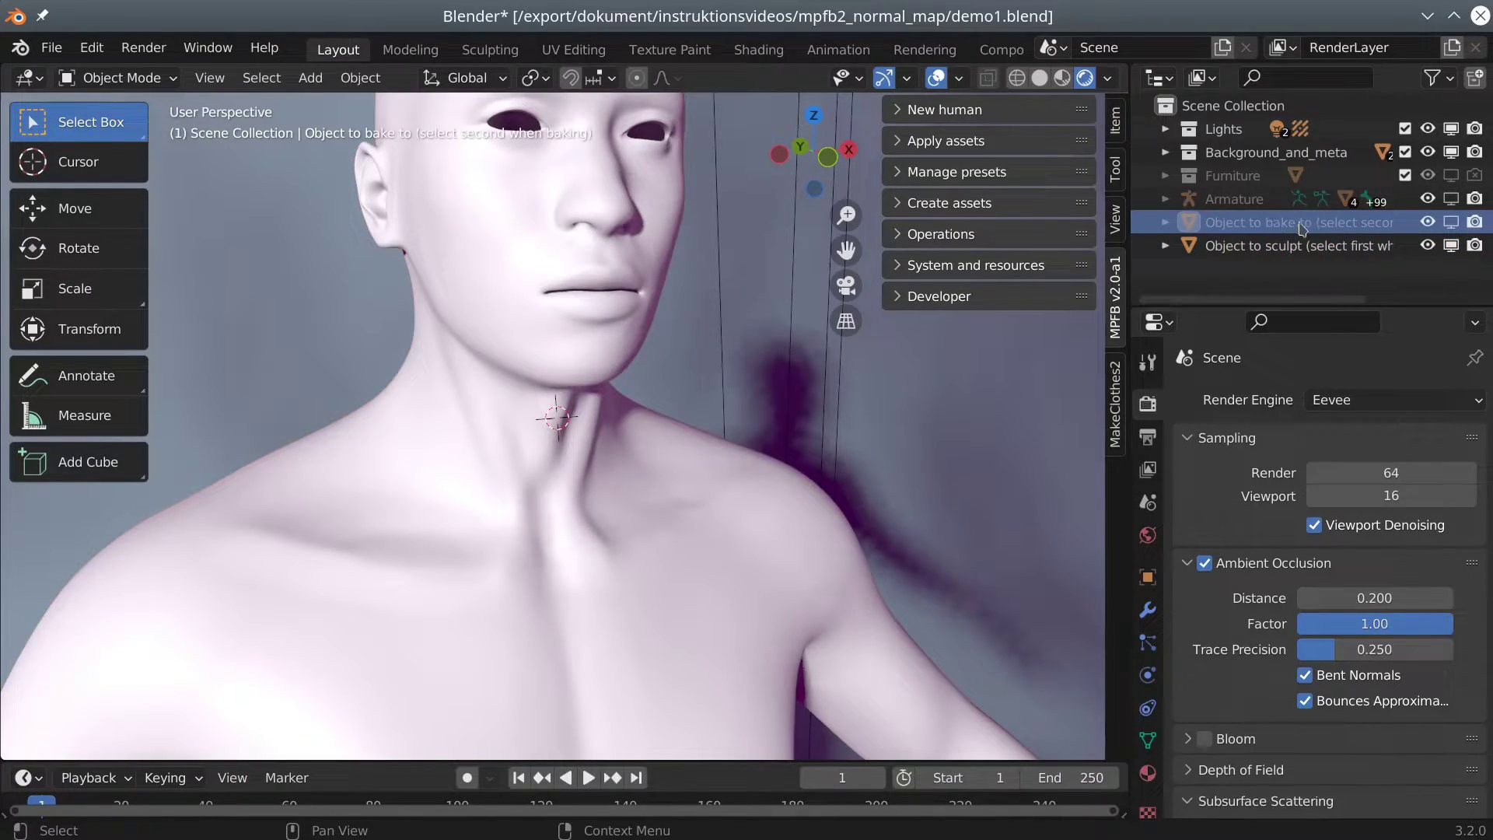
left_click(1453, 224)
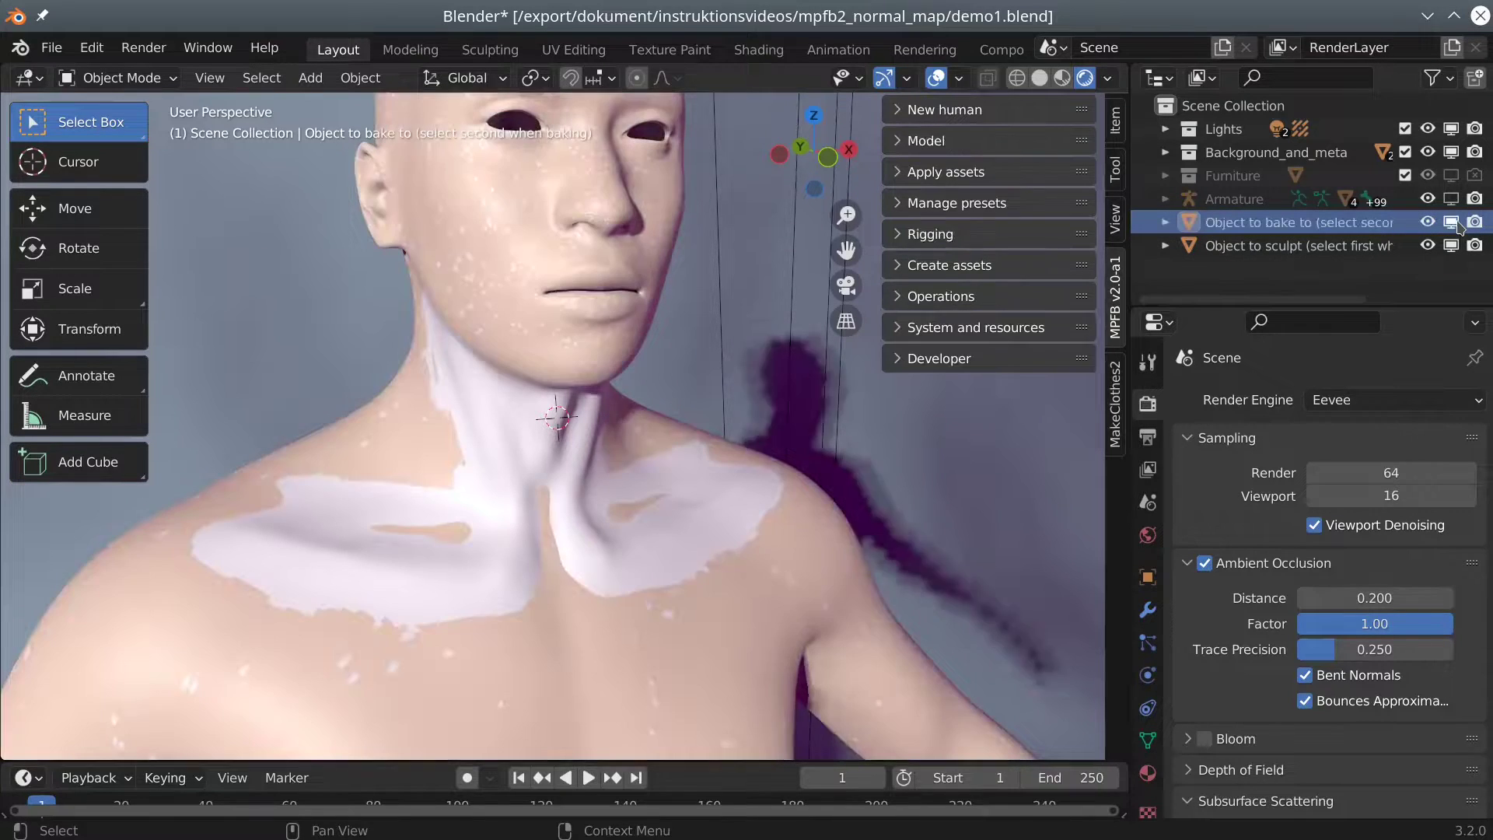
left_click(1296, 248)
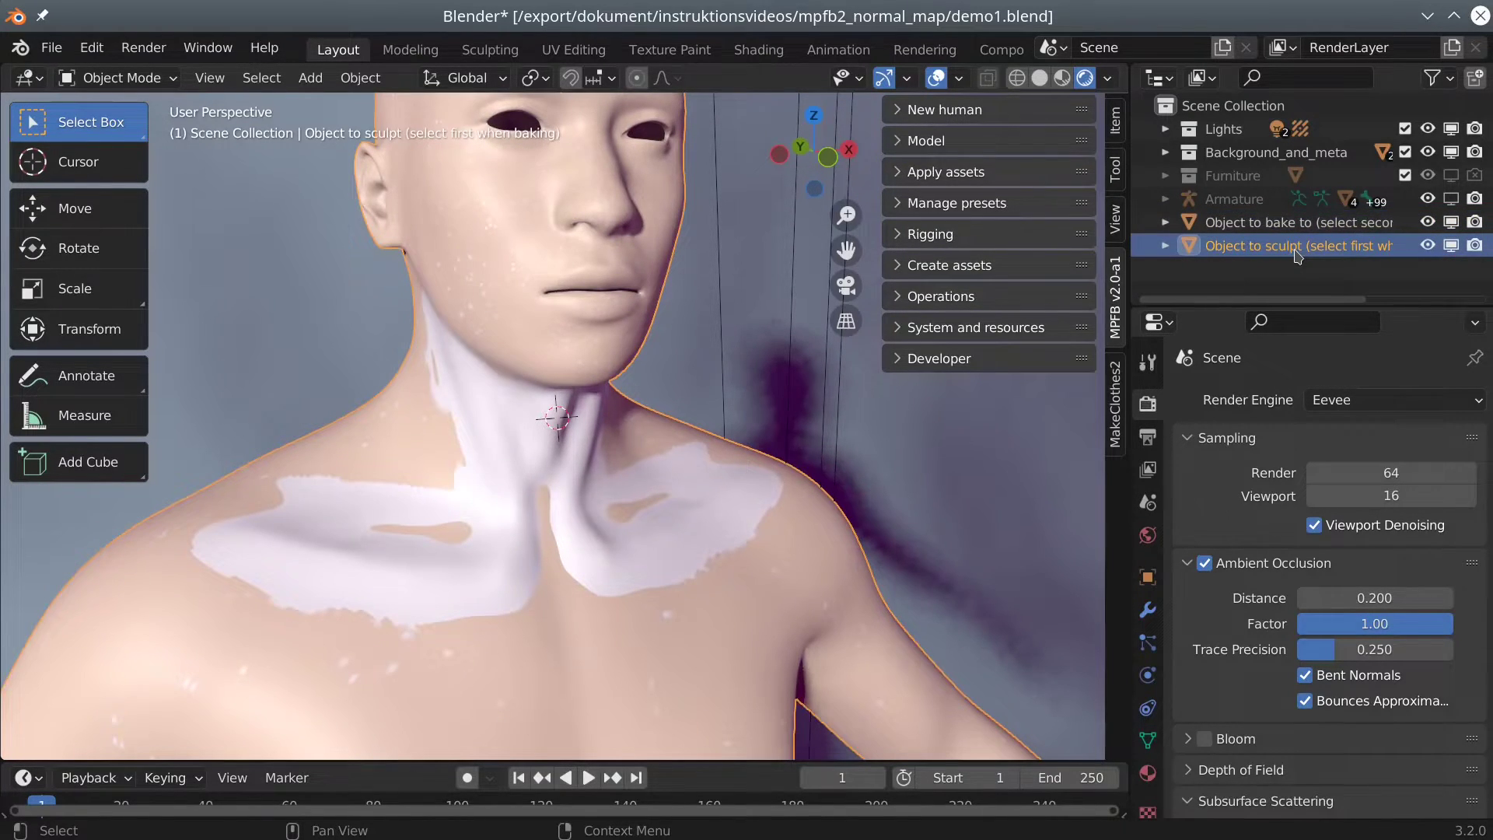
left_click(1285, 224, "ctrl")
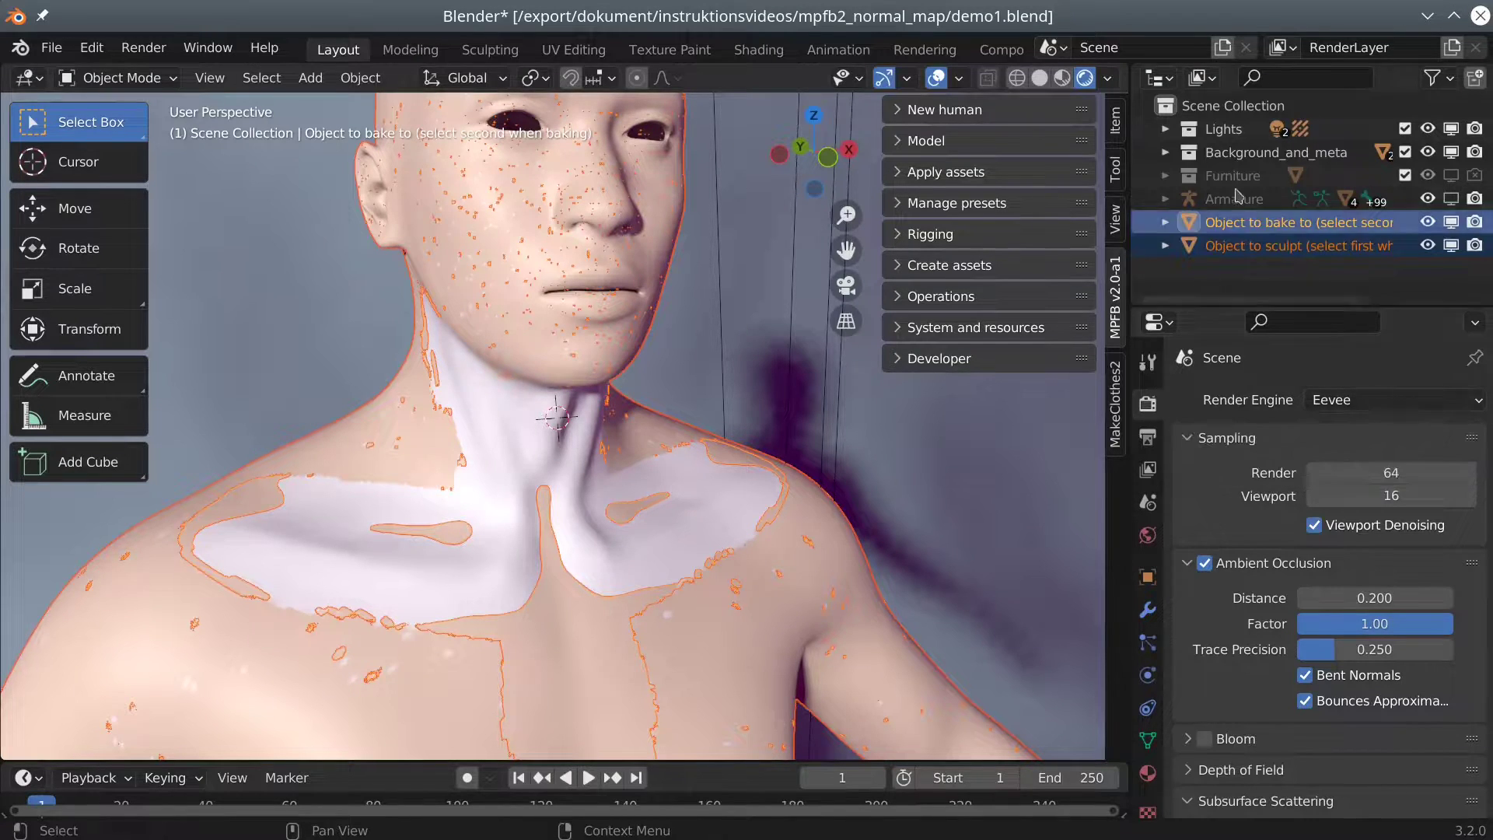
Step: Switch the viewport to solid shading and the render engine to Cycles
left_click(1040, 78)
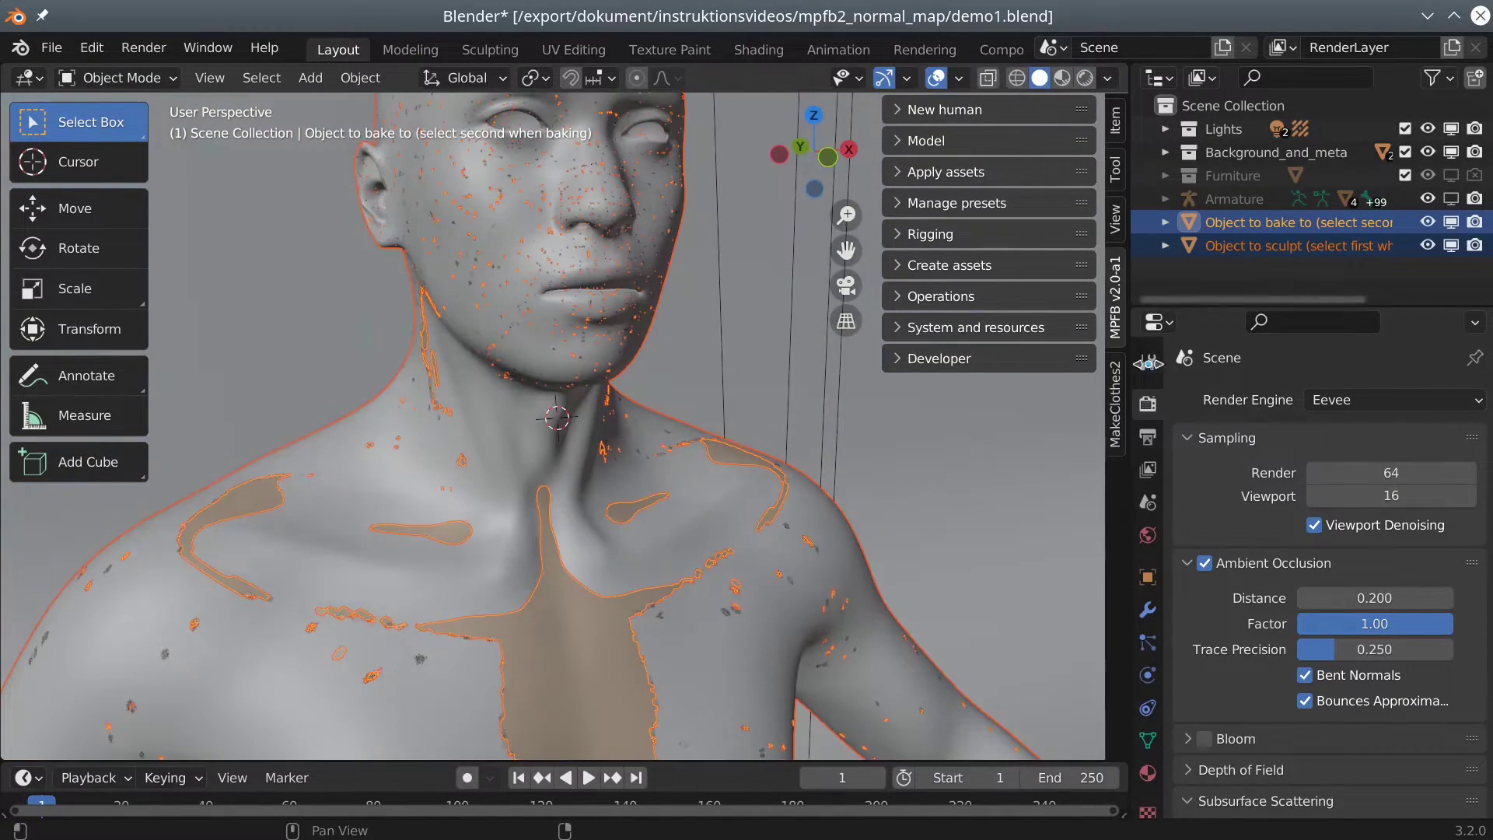
left_click(1344, 401)
left_click(1357, 480)
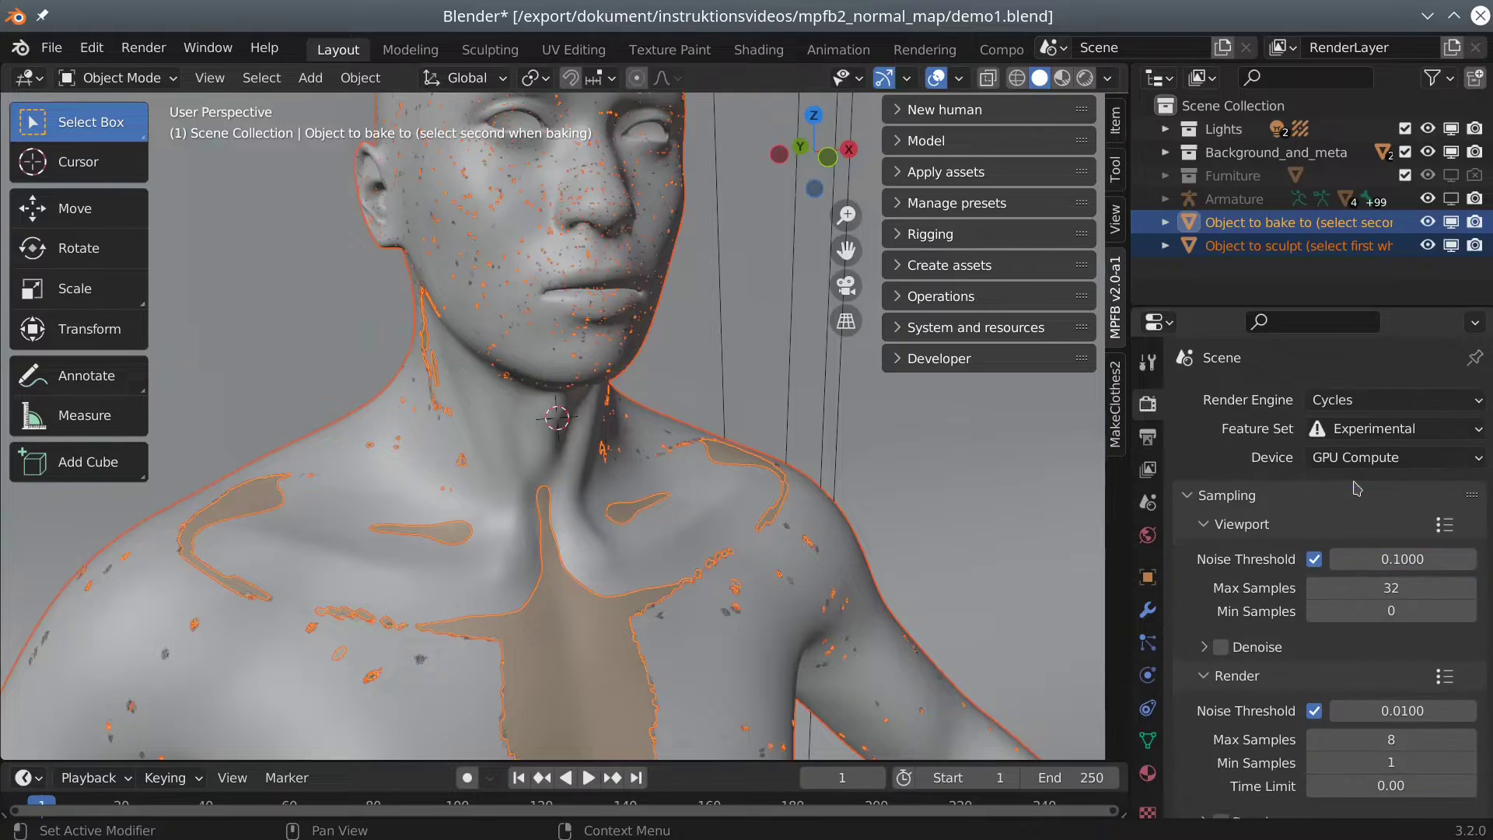
scroll(1255, 499, "down", 15)
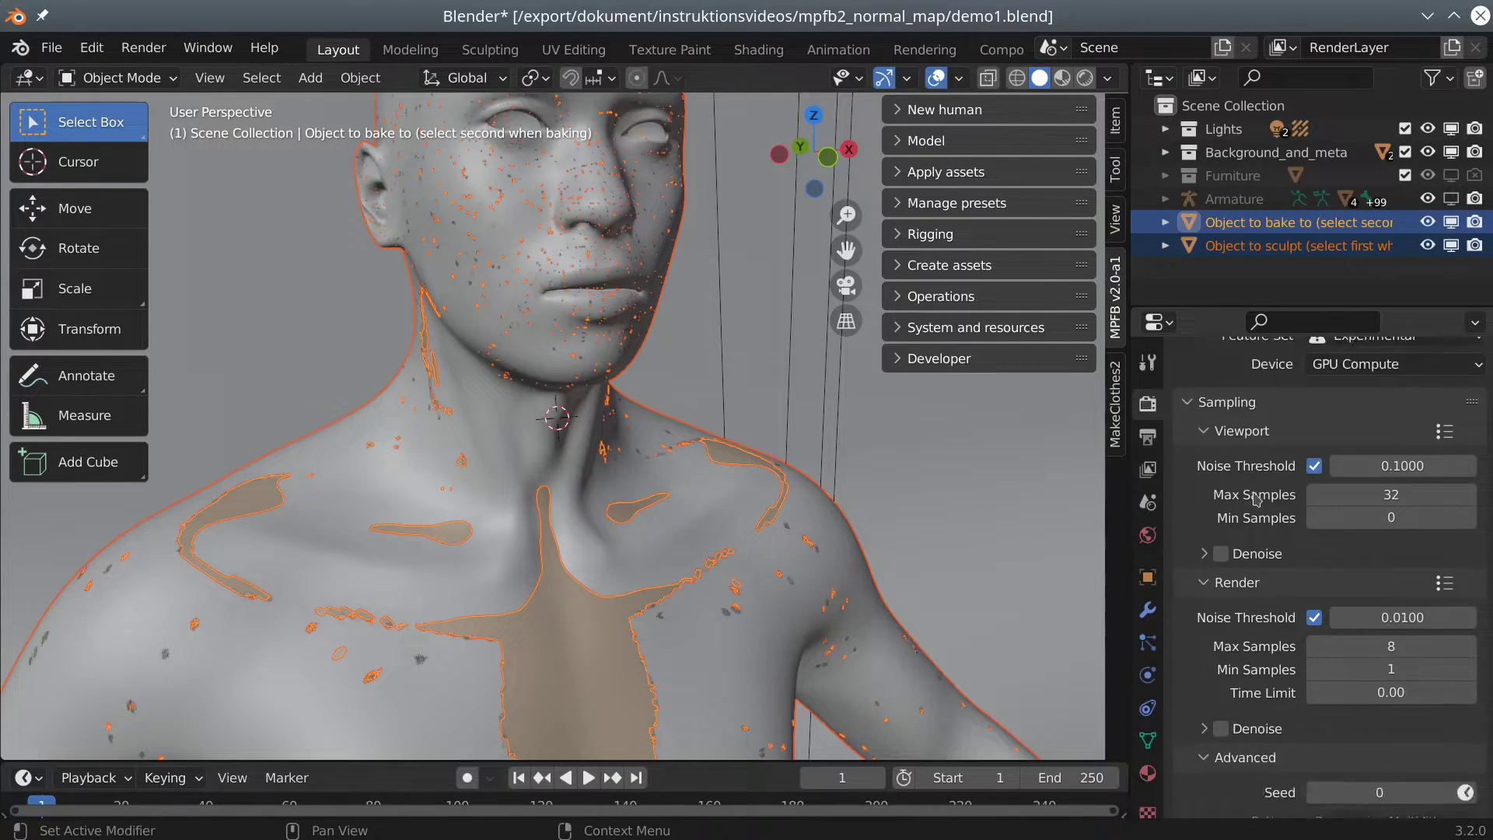
scroll(1255, 499, "down", 20)
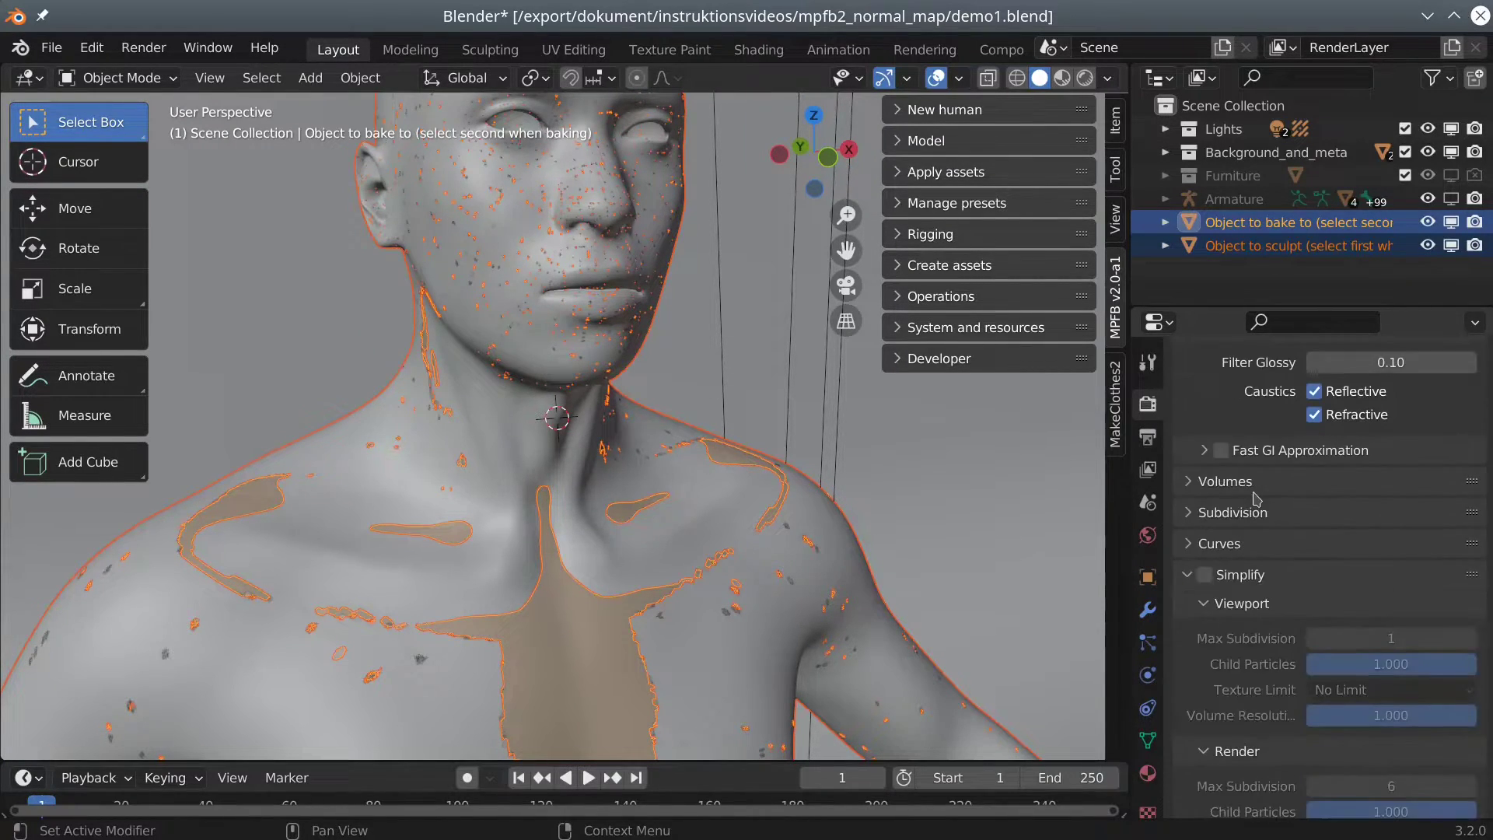
scroll(1255, 499, "down", 6)
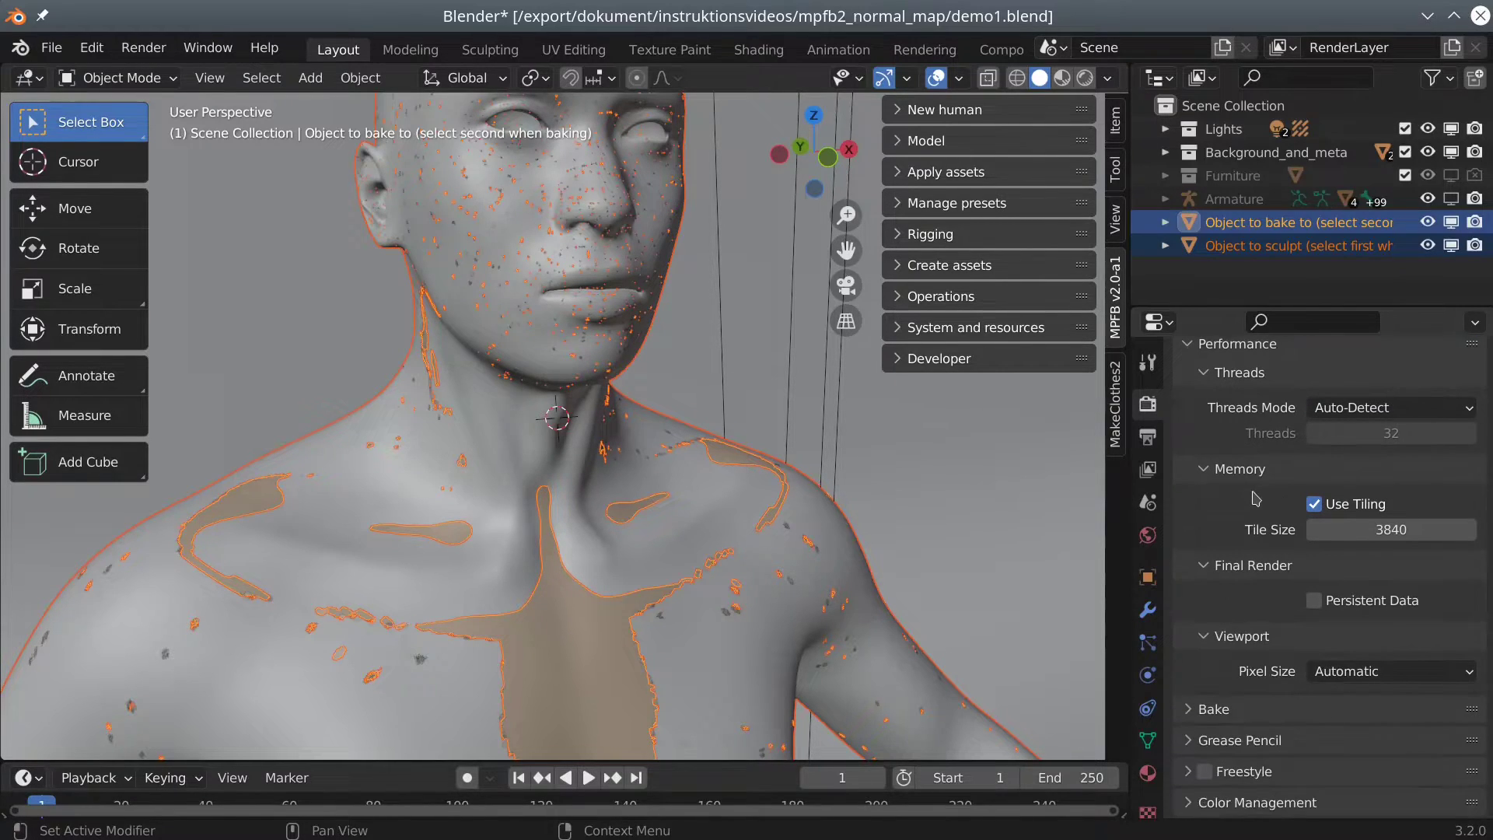
Step: Bake a Normal map from Selected to Active in the Bake settings
left_click(1192, 709)
scroll(1268, 667, "down", 8)
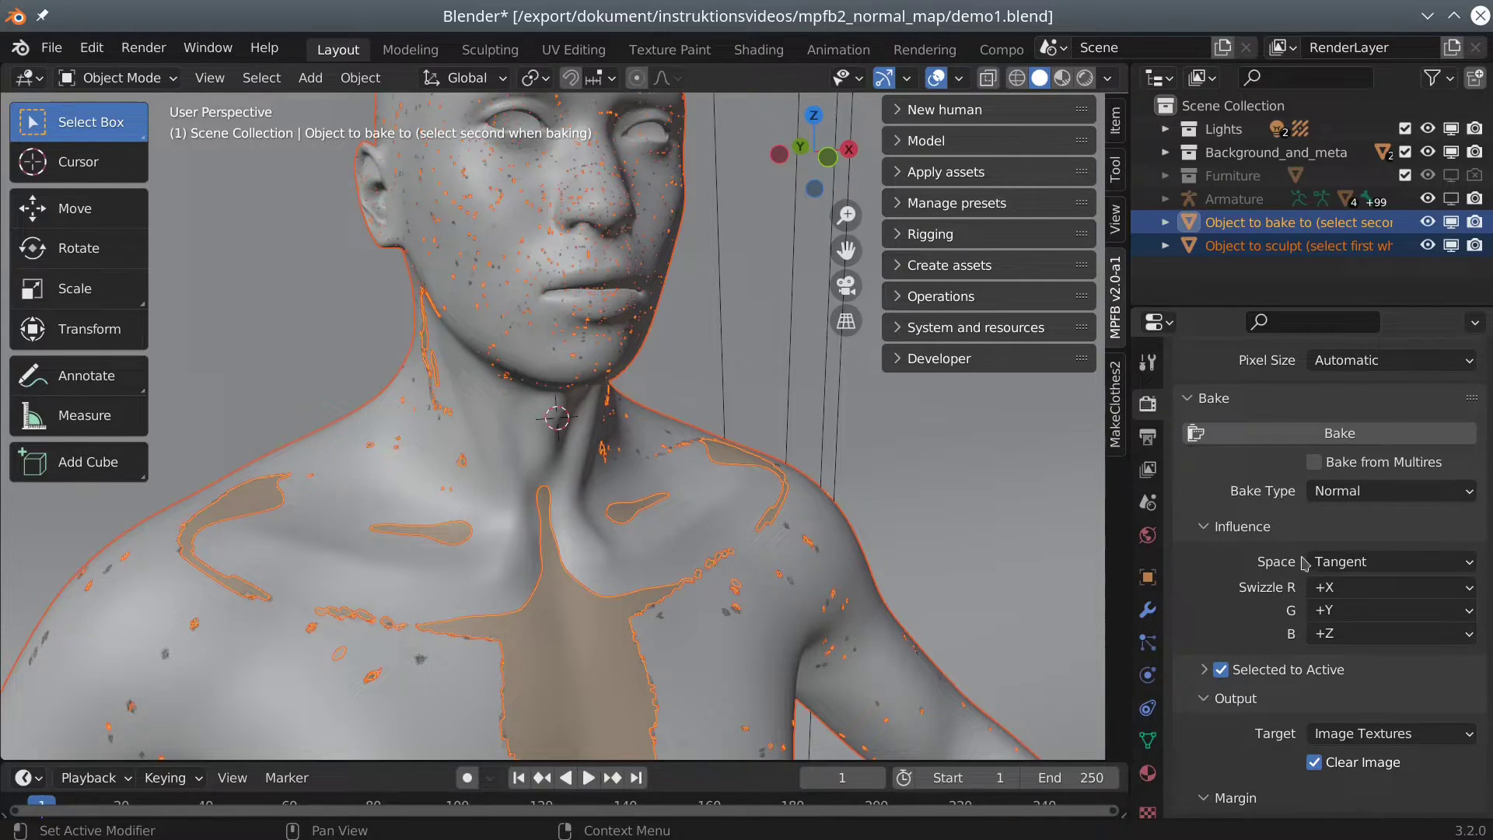
left_click(1272, 440)
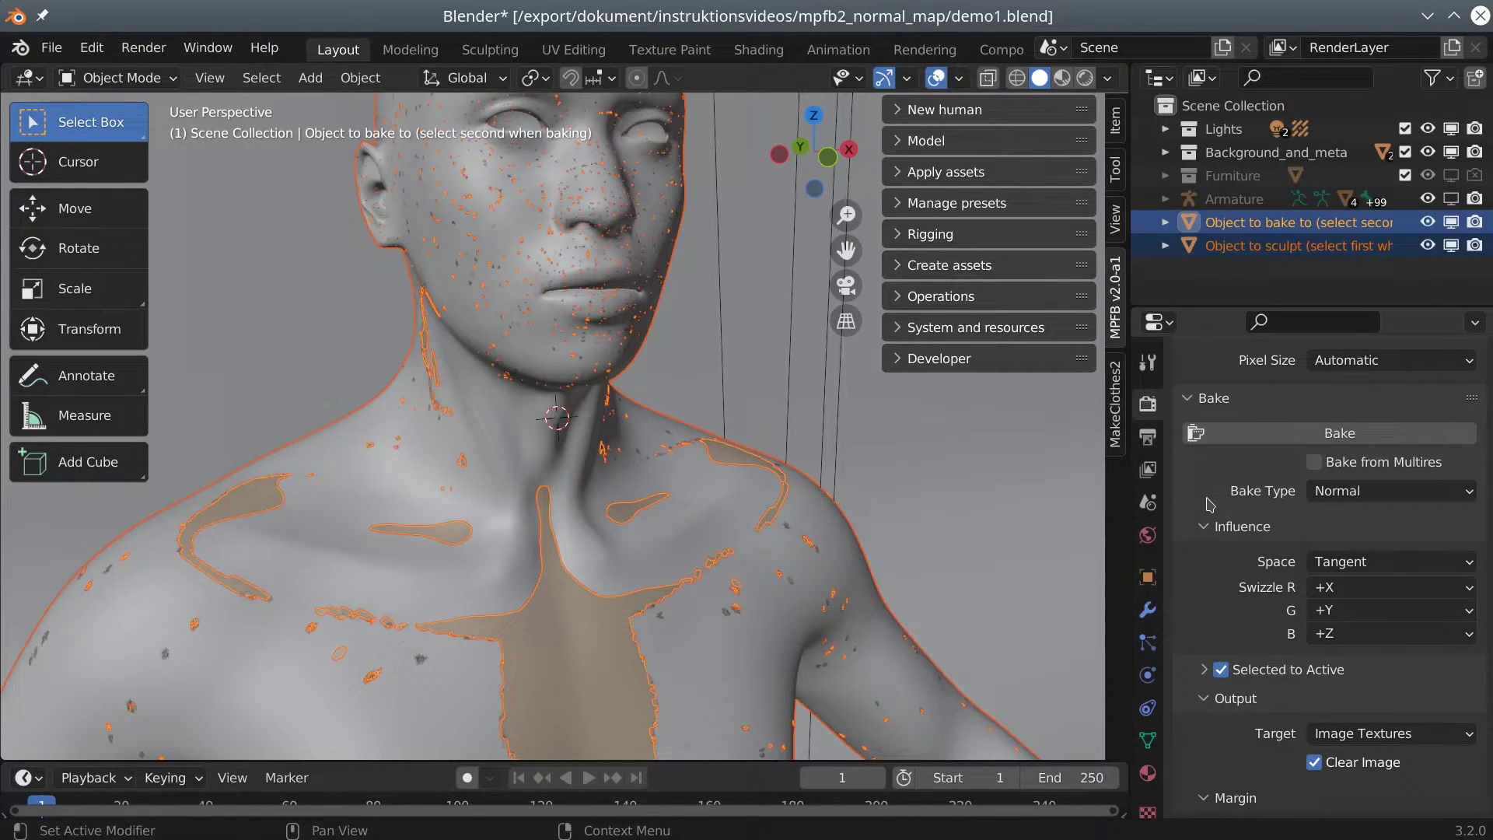
Step: Switch to Texture Paint and widen the image editor, centring the baked collarbone detail
left_click(652, 51)
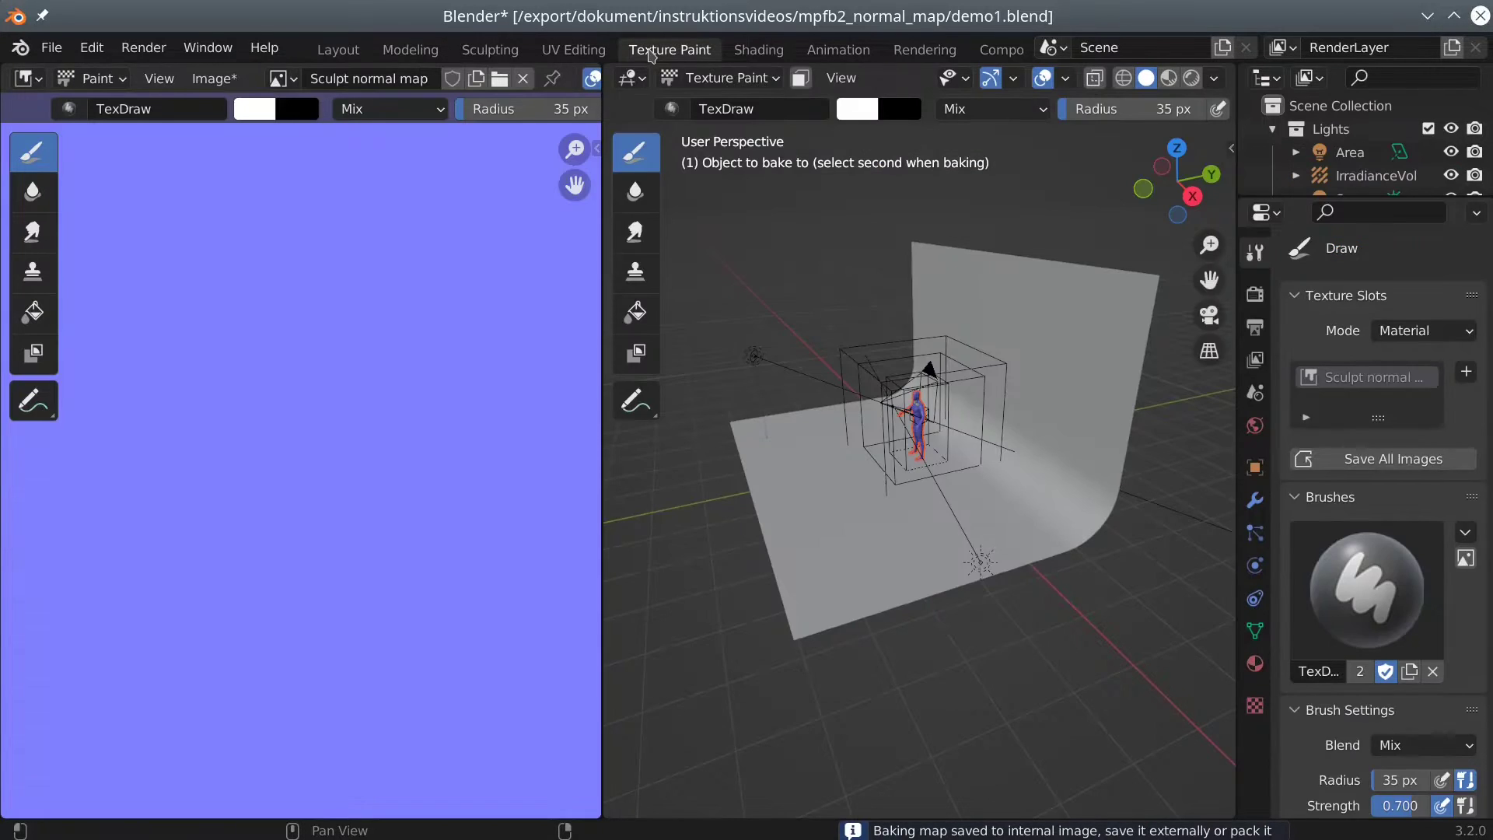
left_click_drag(602, 414, 990, 412)
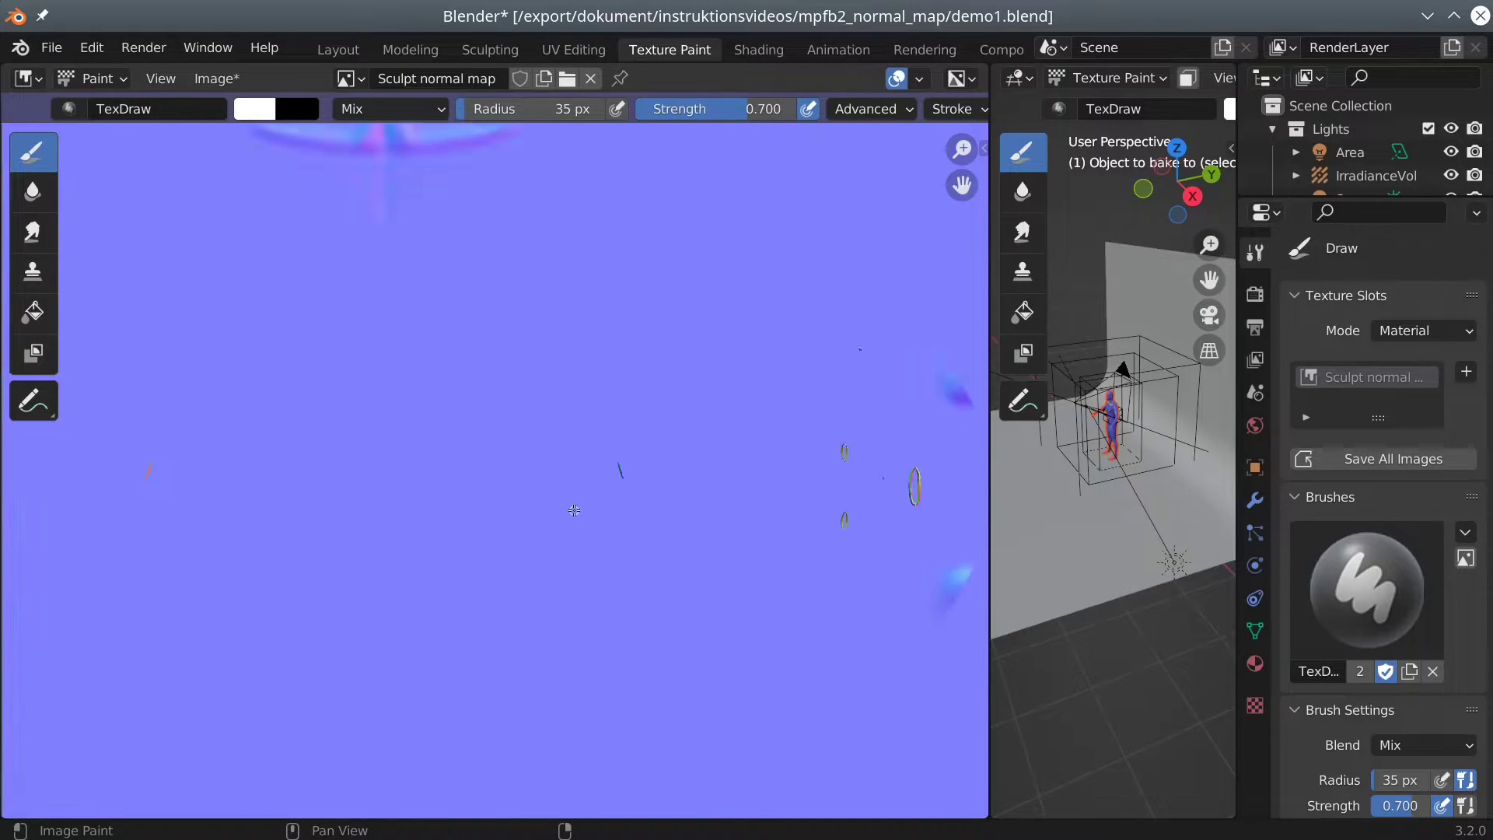
scroll(574, 510, "down", 4)
mouse_move(551, 156)
middle_mouse_down()
mouse_move(552, 298)
mouse_move(521, 189)
mouse_move(501, 177)
middle_mouse_up()
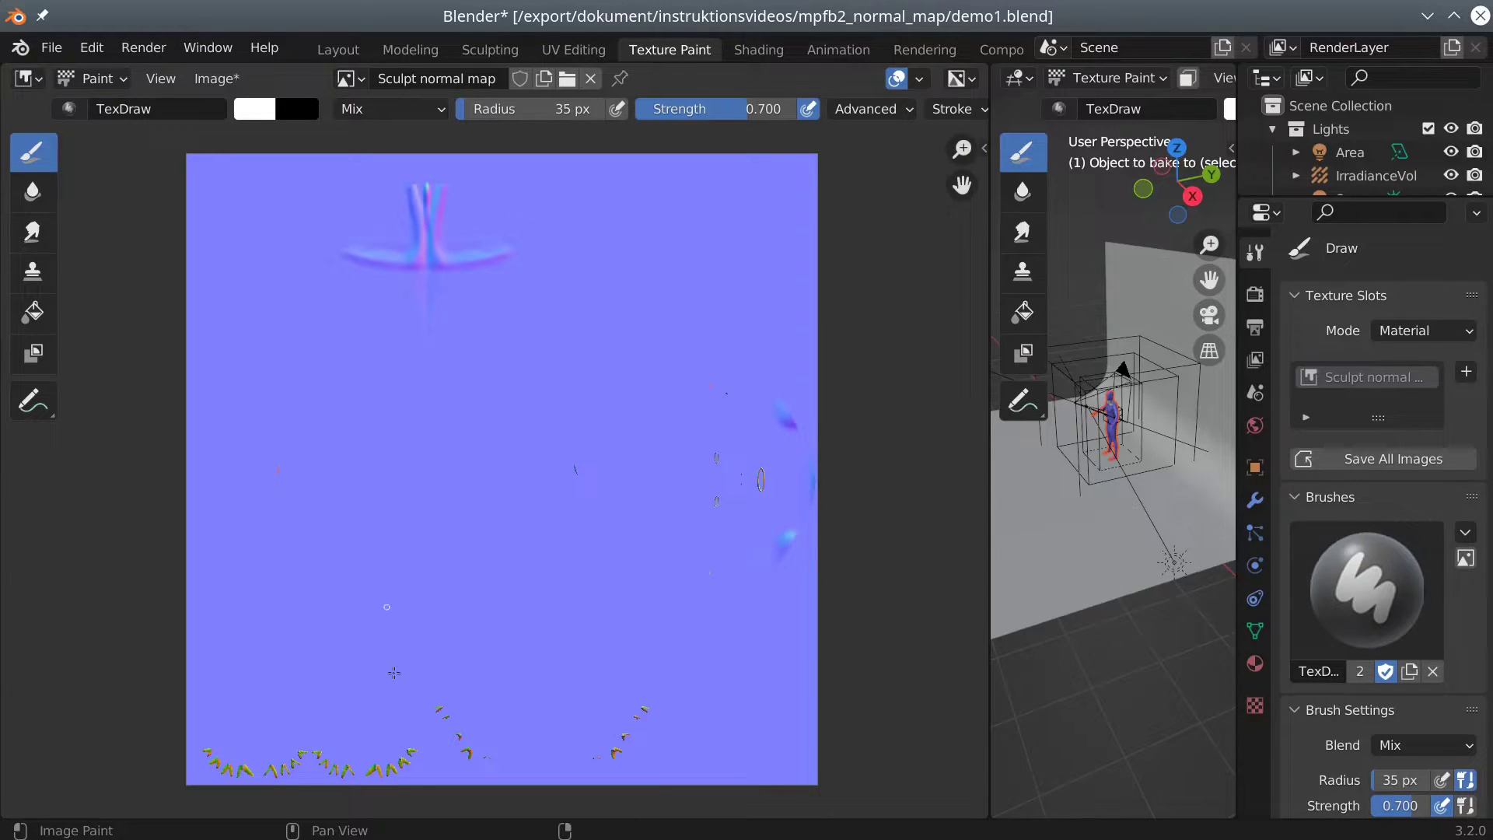
middle_click_drag(399, 693, 503, 547)
scroll(511, 507, "up", 4)
middle_click_drag(480, 637, 688, 486)
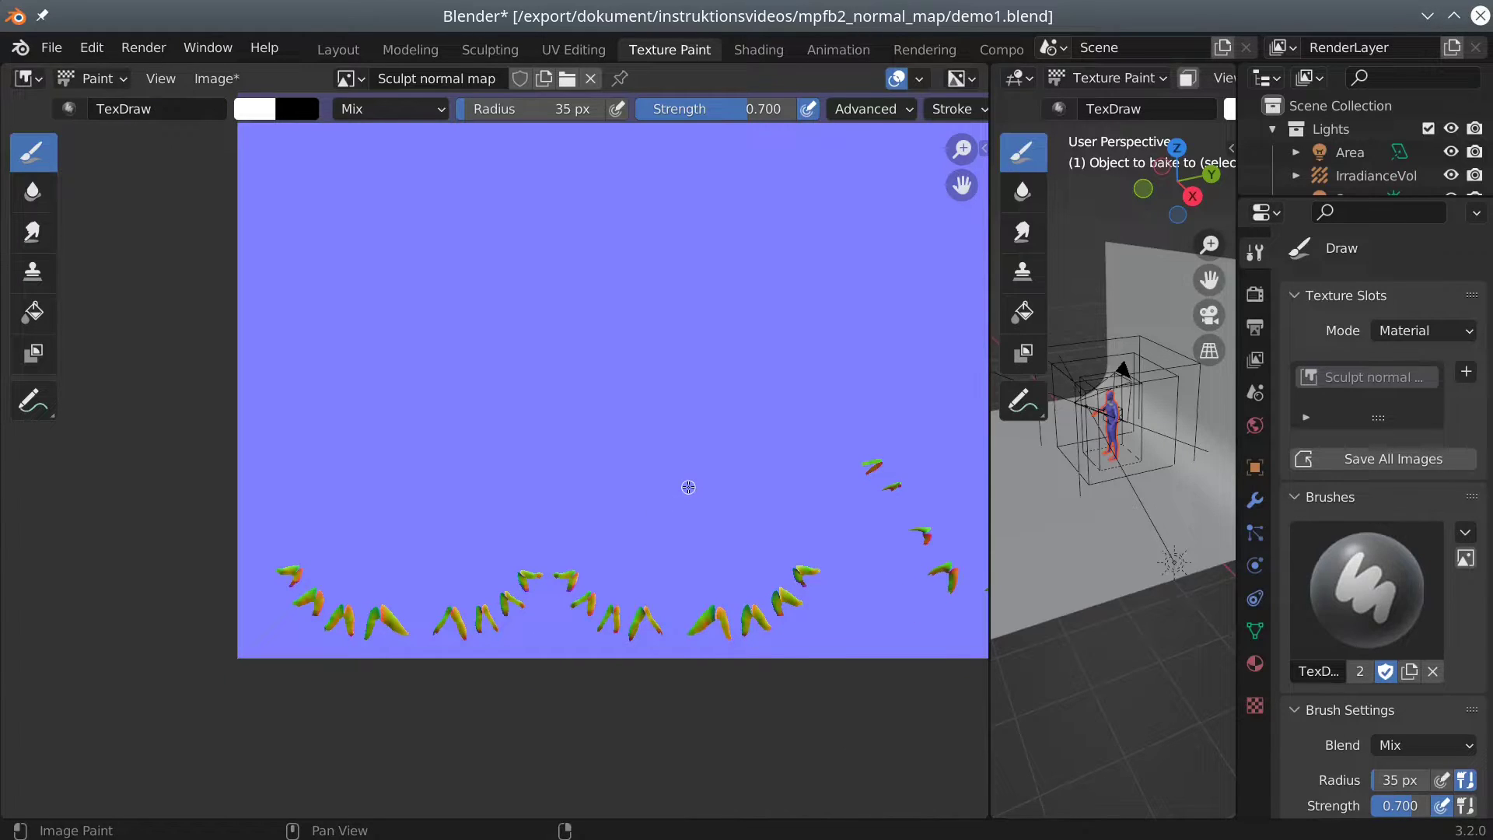
Step: Set the paint brush to strength 1.0, colour R 0.5 G 0.5 B 1, and radius 300
key("n")
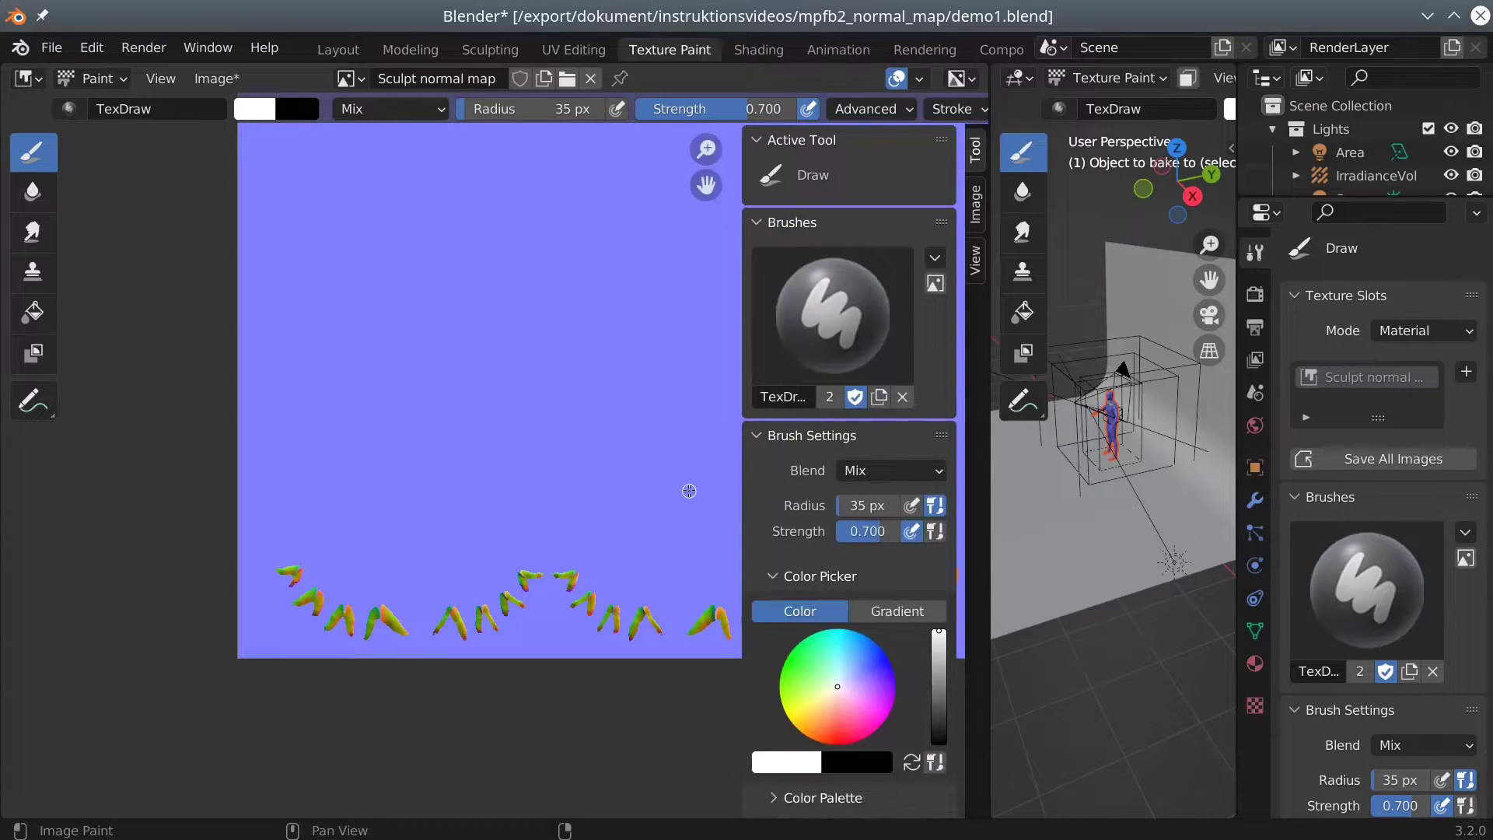
left_click_drag(863, 531, 906, 531)
scroll(805, 618, "down", 4)
left_click(780, 645)
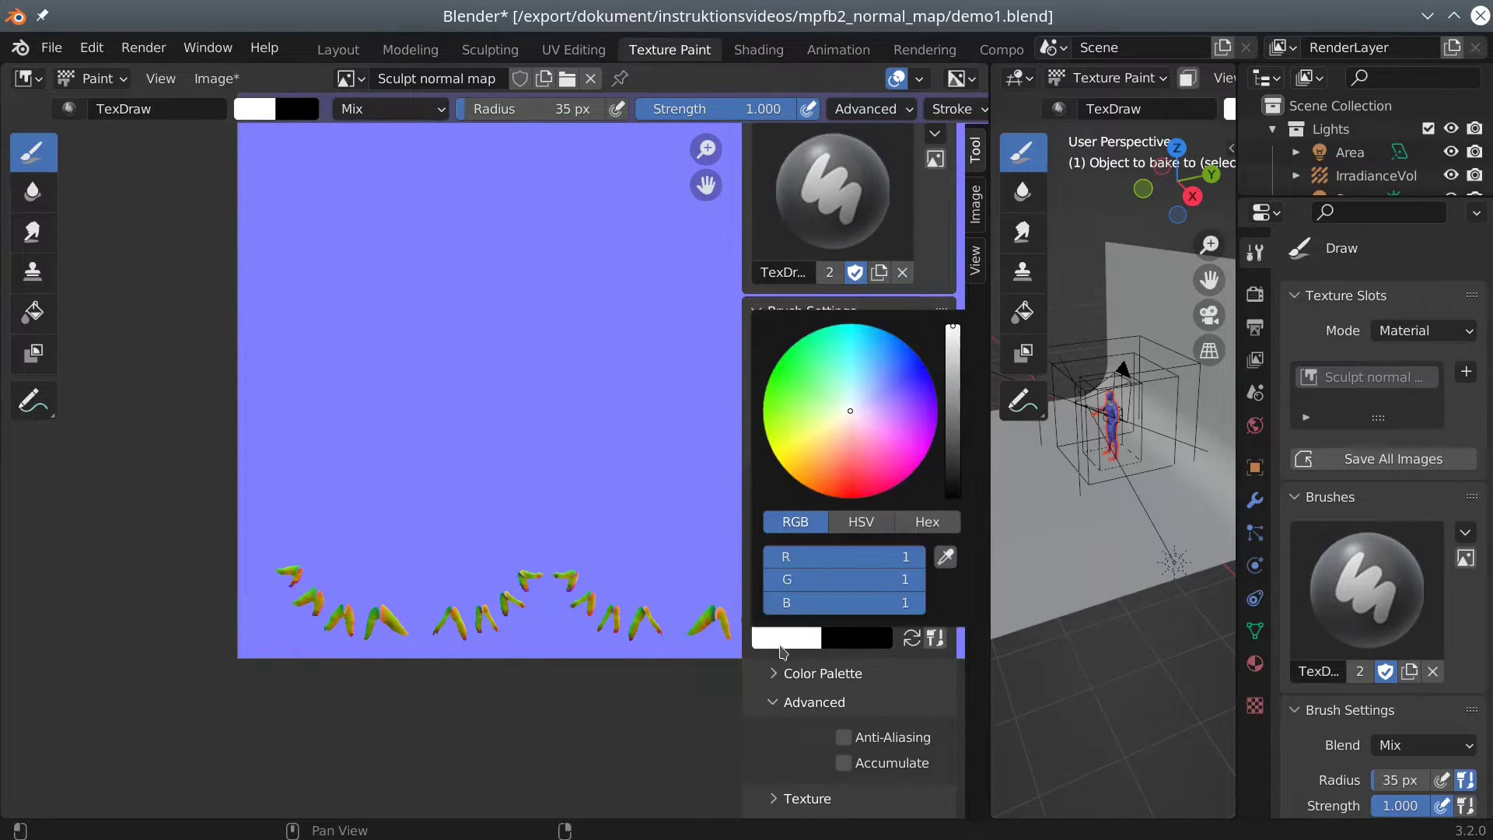
left_click(874, 553)
type("0.5")
key("Return")
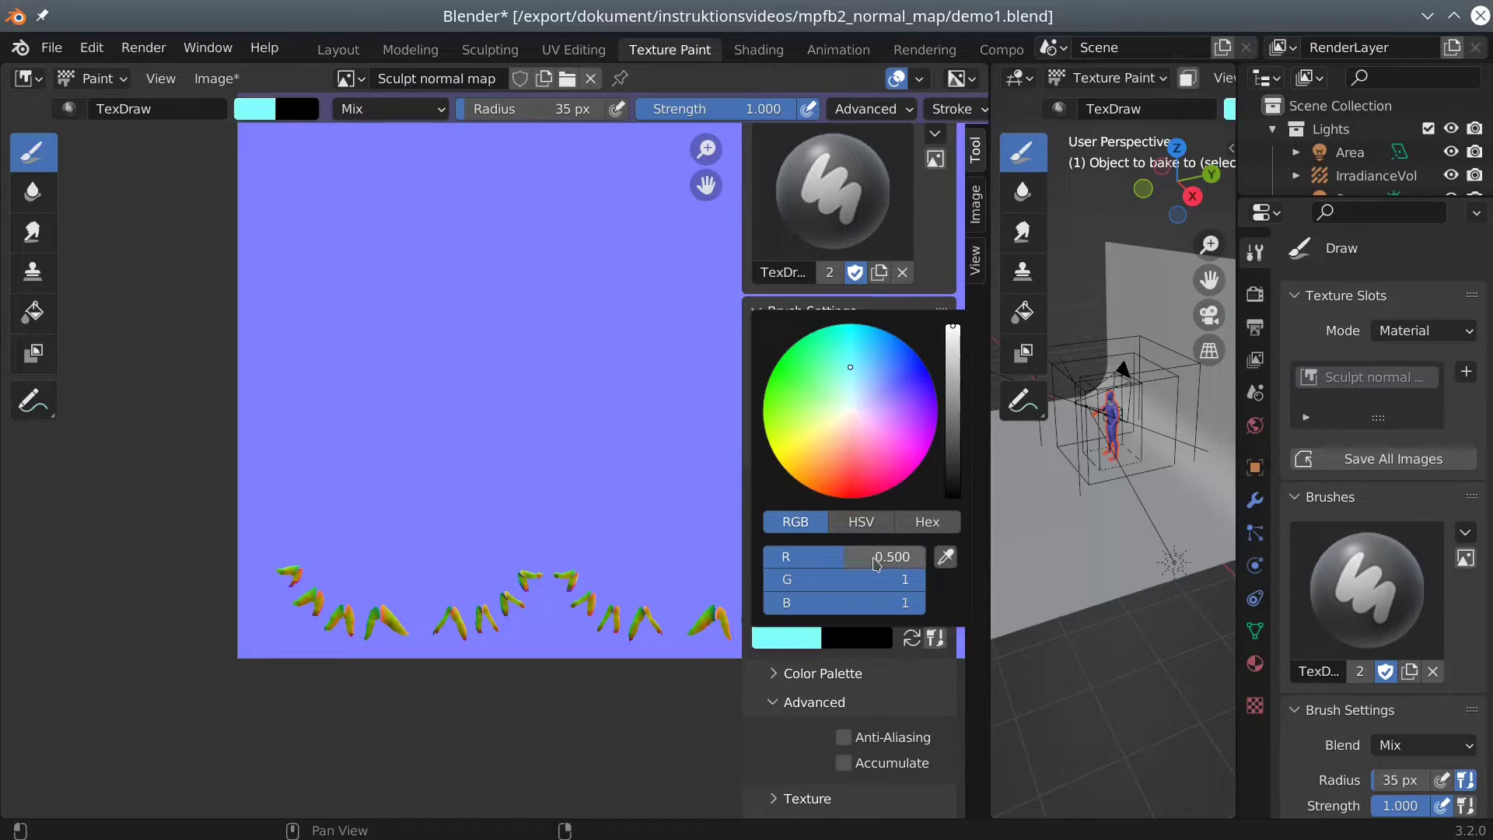
left_click(871, 577)
type("0.5")
key("Return")
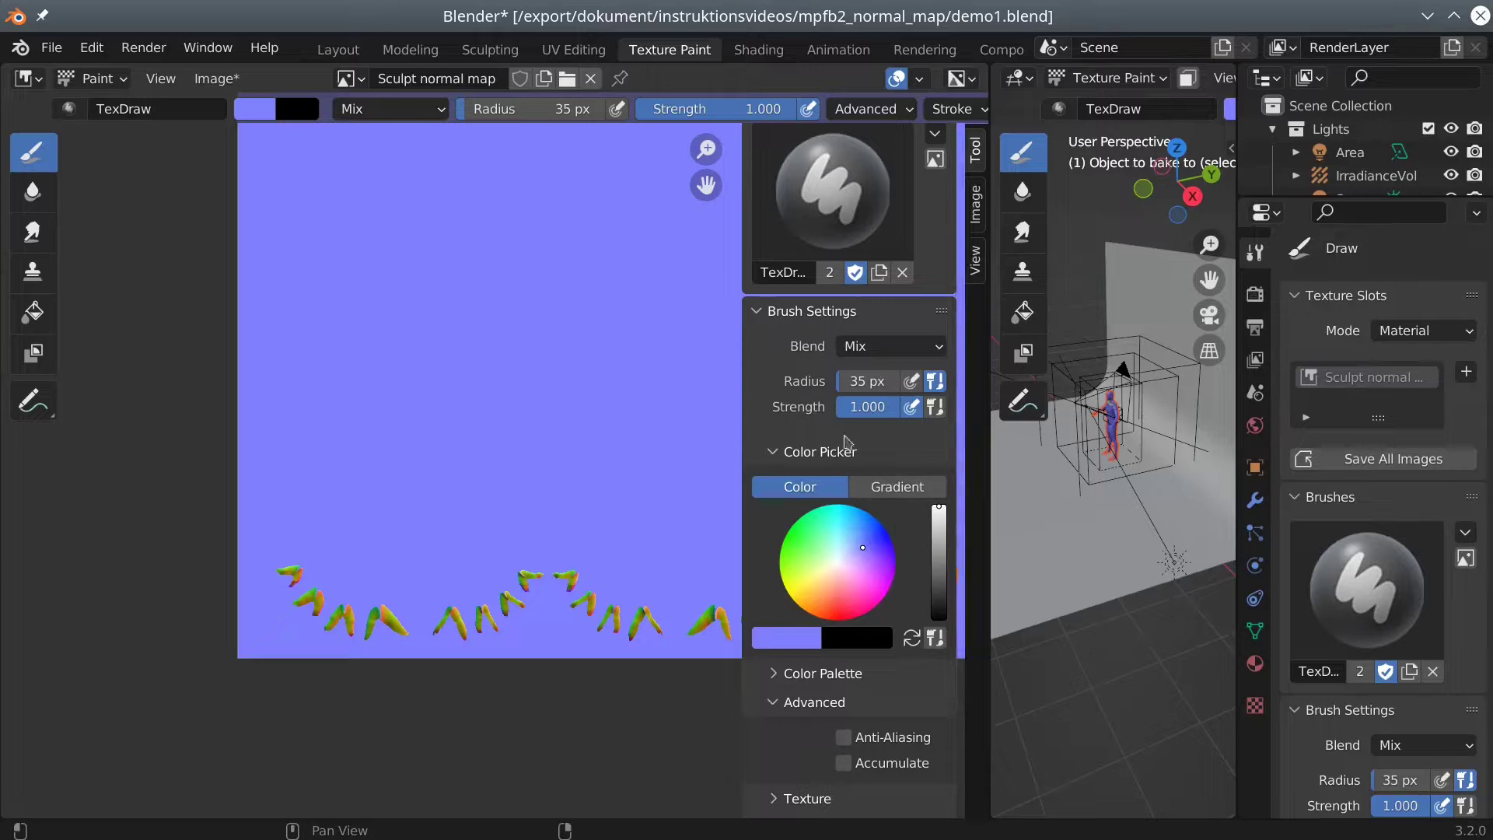
left_click(866, 385)
type("300")
key("Return")
Step: Paint flat blue over the stray bone shapes and oval marks, keeping only the collarbone relief
mouse_move(296, 559)
left_mouse_down()
mouse_move(314, 589)
mouse_move(320, 549)
mouse_move(410, 609)
mouse_move(495, 575)
mouse_move(572, 589)
mouse_move(438, 614)
left_mouse_up()
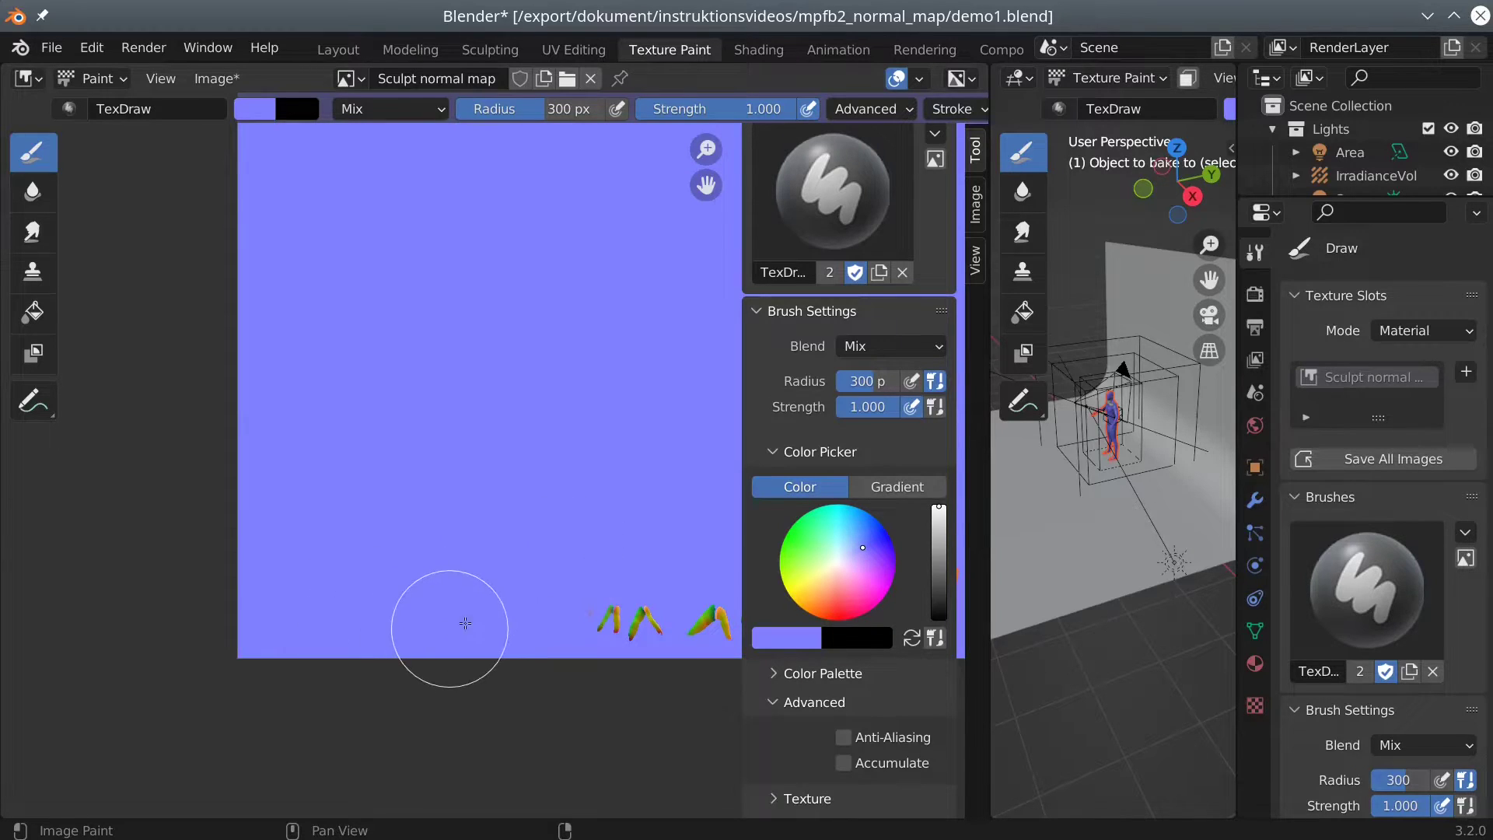
middle_click_drag(610, 540, 308, 455)
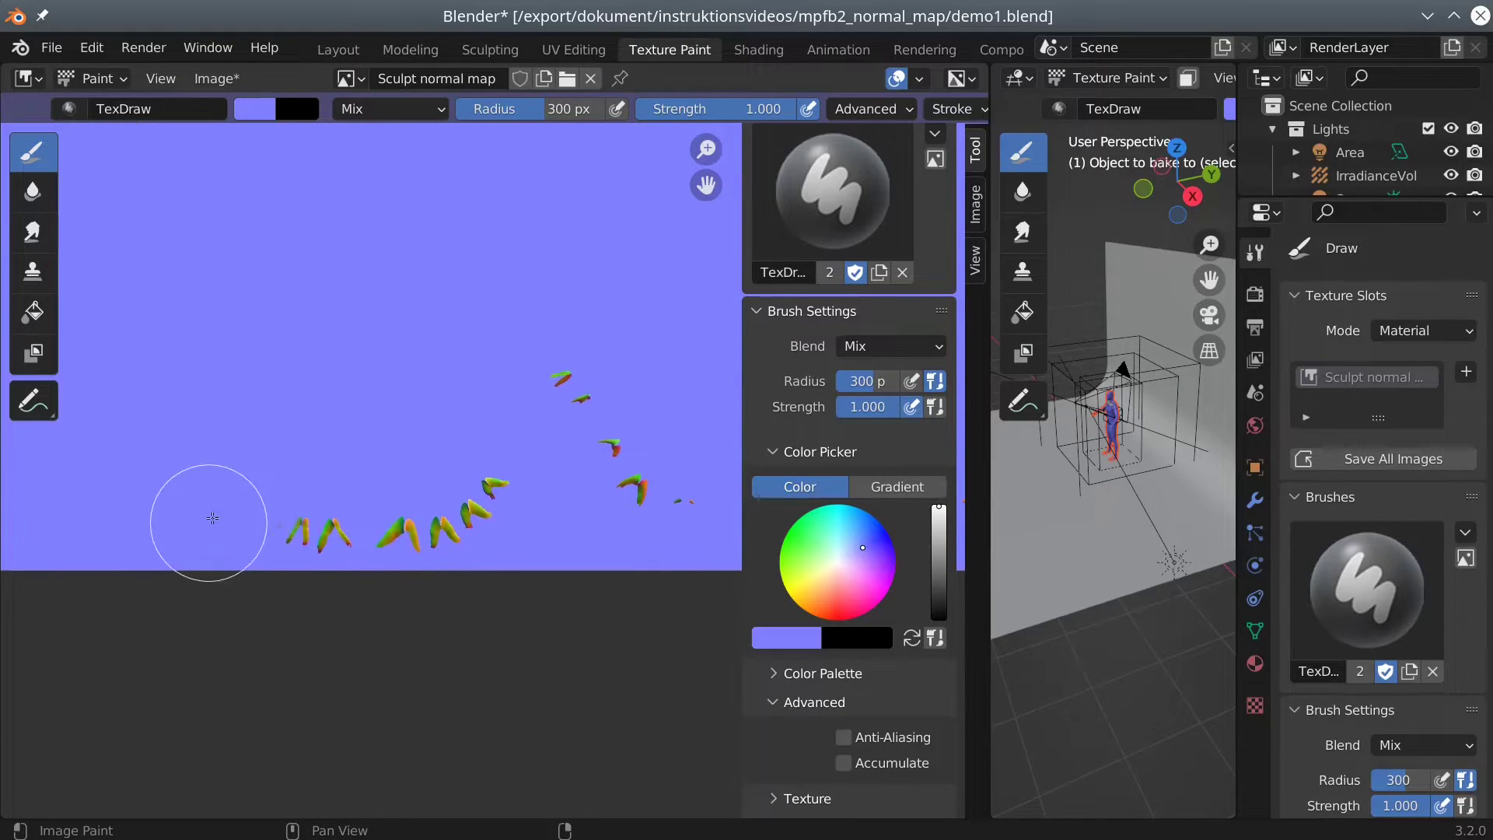
mouse_move(210, 516)
left_mouse_down()
mouse_move(396, 533)
mouse_move(237, 522)
mouse_move(445, 505)
mouse_move(488, 451)
mouse_move(491, 522)
mouse_move(585, 358)
mouse_move(636, 433)
mouse_move(651, 494)
mouse_move(690, 500)
left_mouse_up()
scroll(433, 488, "up", 2)
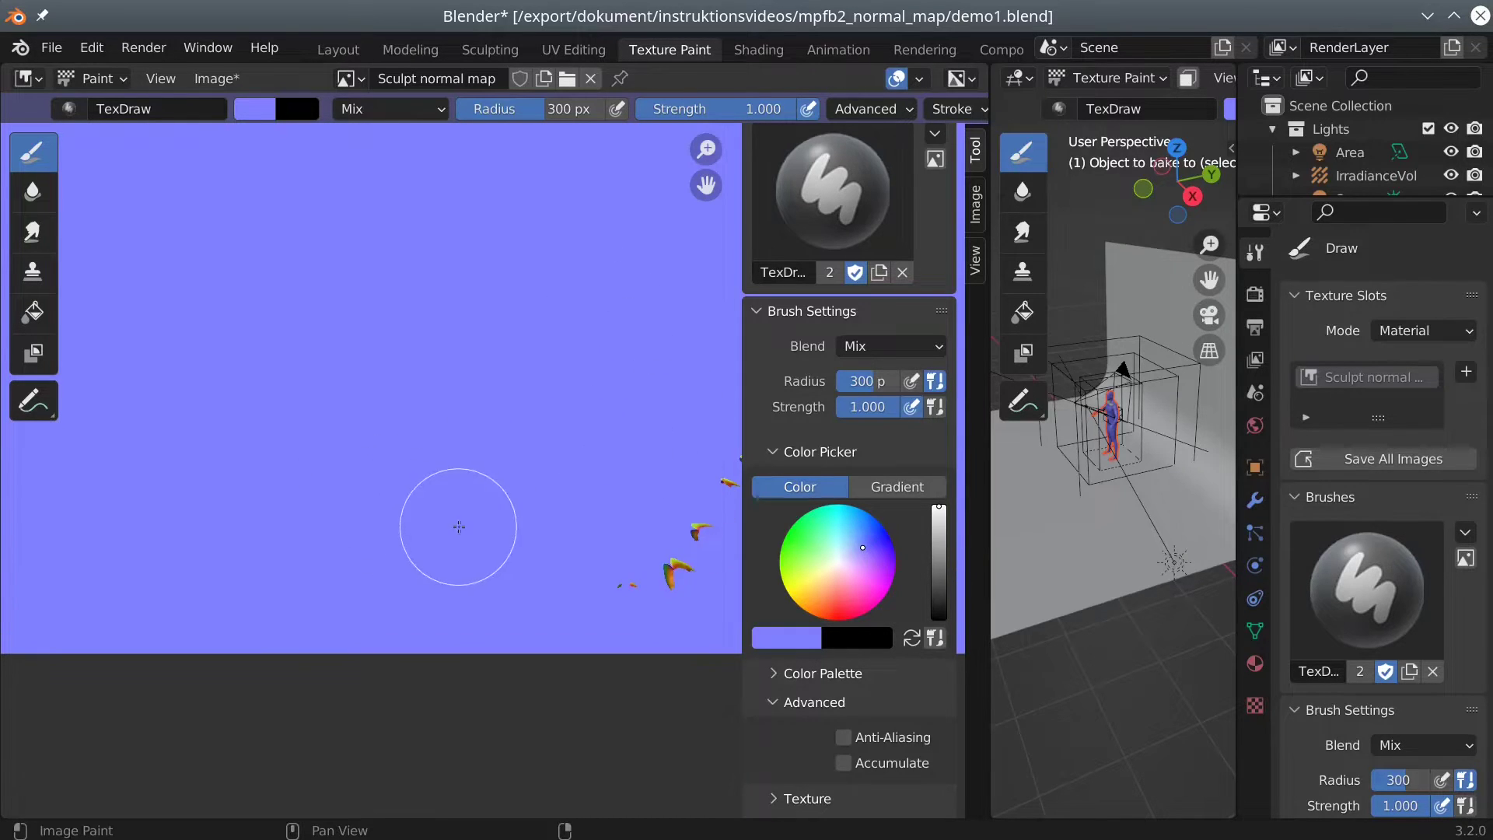
scroll(450, 523, "down", 1)
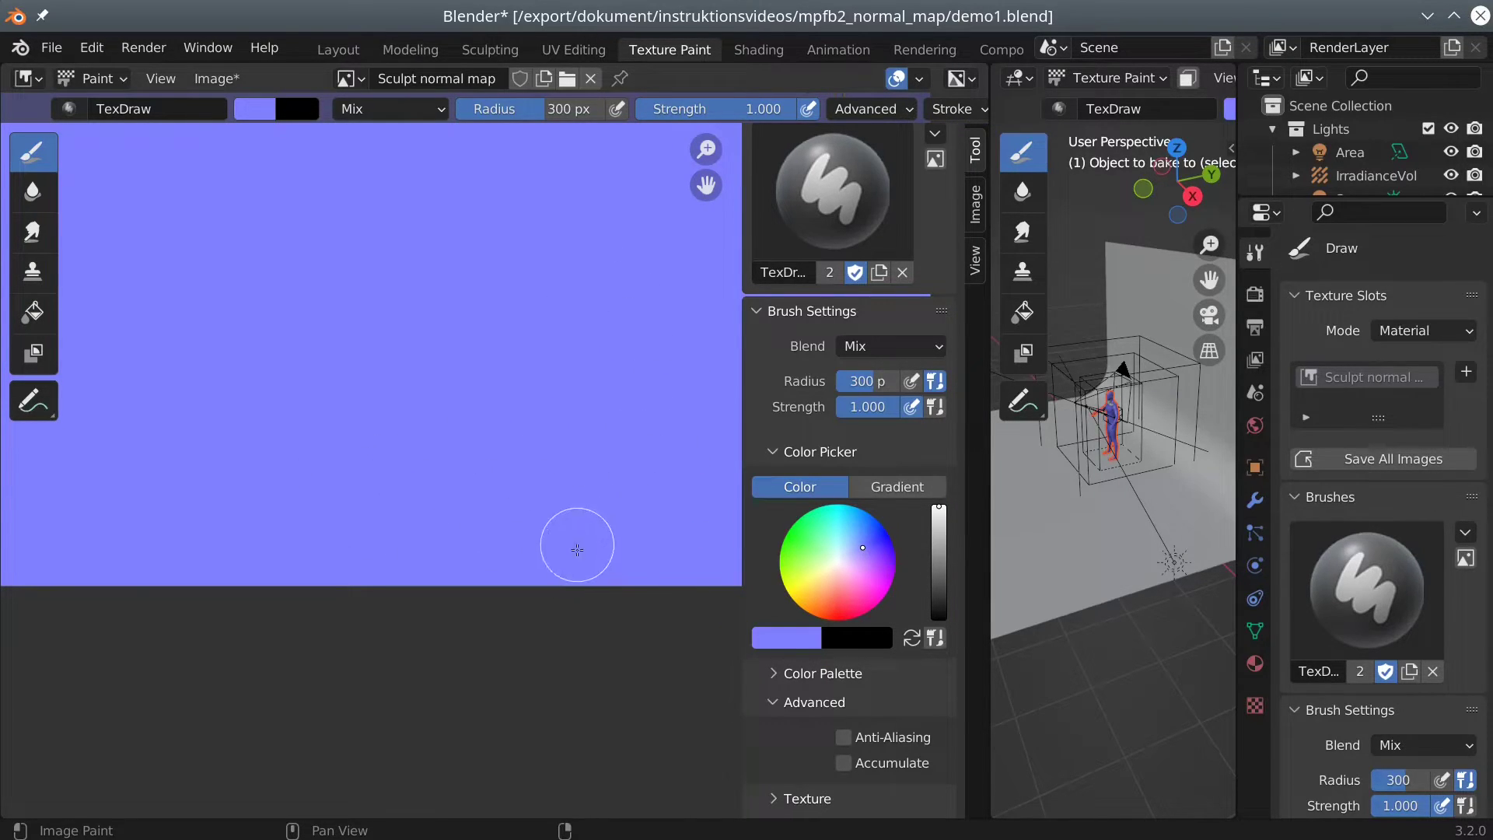
scroll(577, 540, "up", 4)
scroll(427, 693, "right", 1)
mouse_move(576, 520)
left_mouse_down()
mouse_move(607, 448)
mouse_move(556, 424)
mouse_move(519, 506)
mouse_move(532, 265)
left_mouse_up()
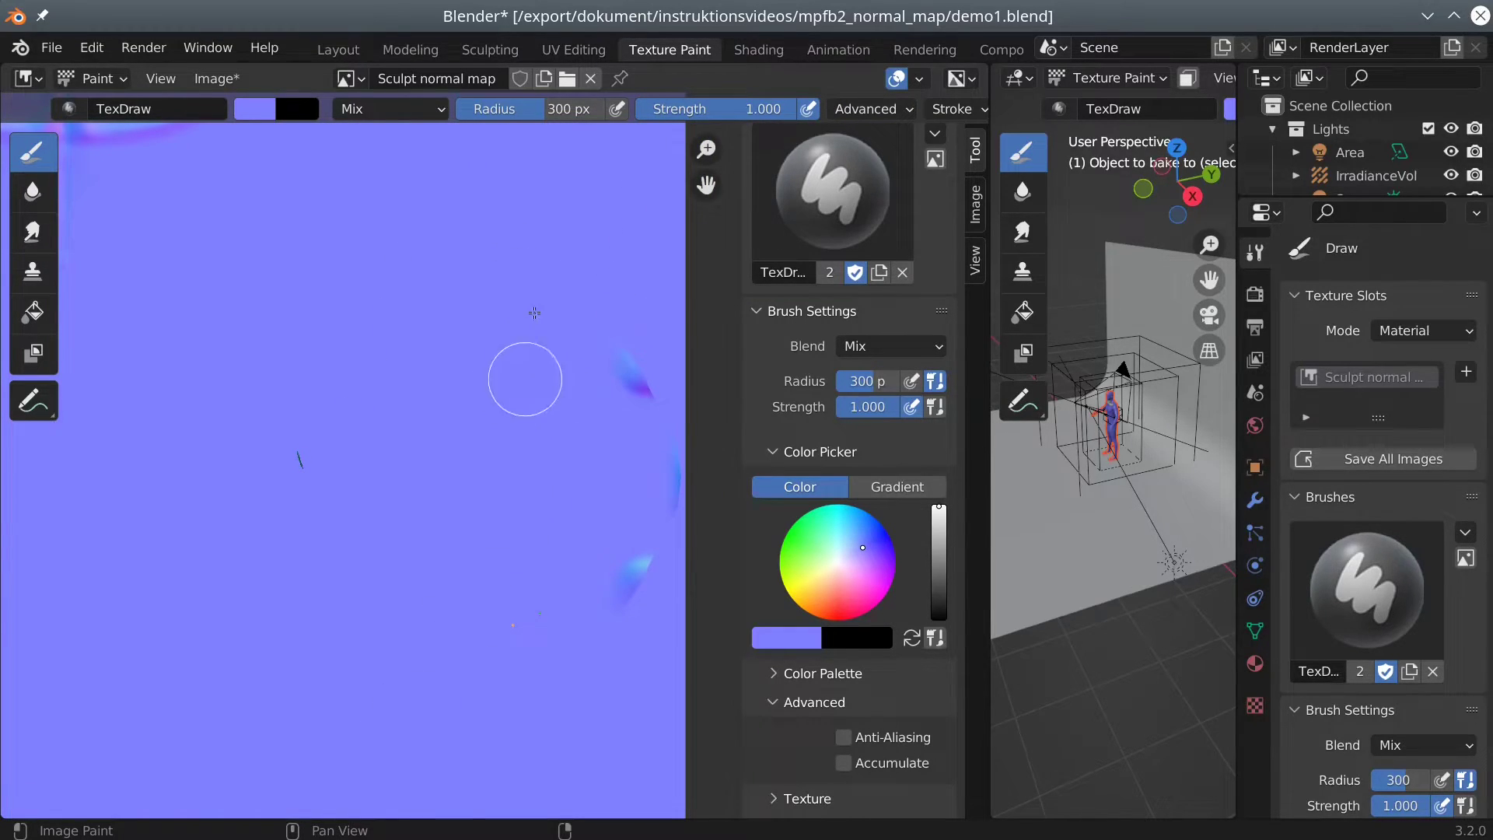
mouse_move(317, 433)
left_mouse_down()
mouse_move(304, 436)
mouse_move(359, 437)
left_mouse_up()
scroll(359, 437, "down", 2)
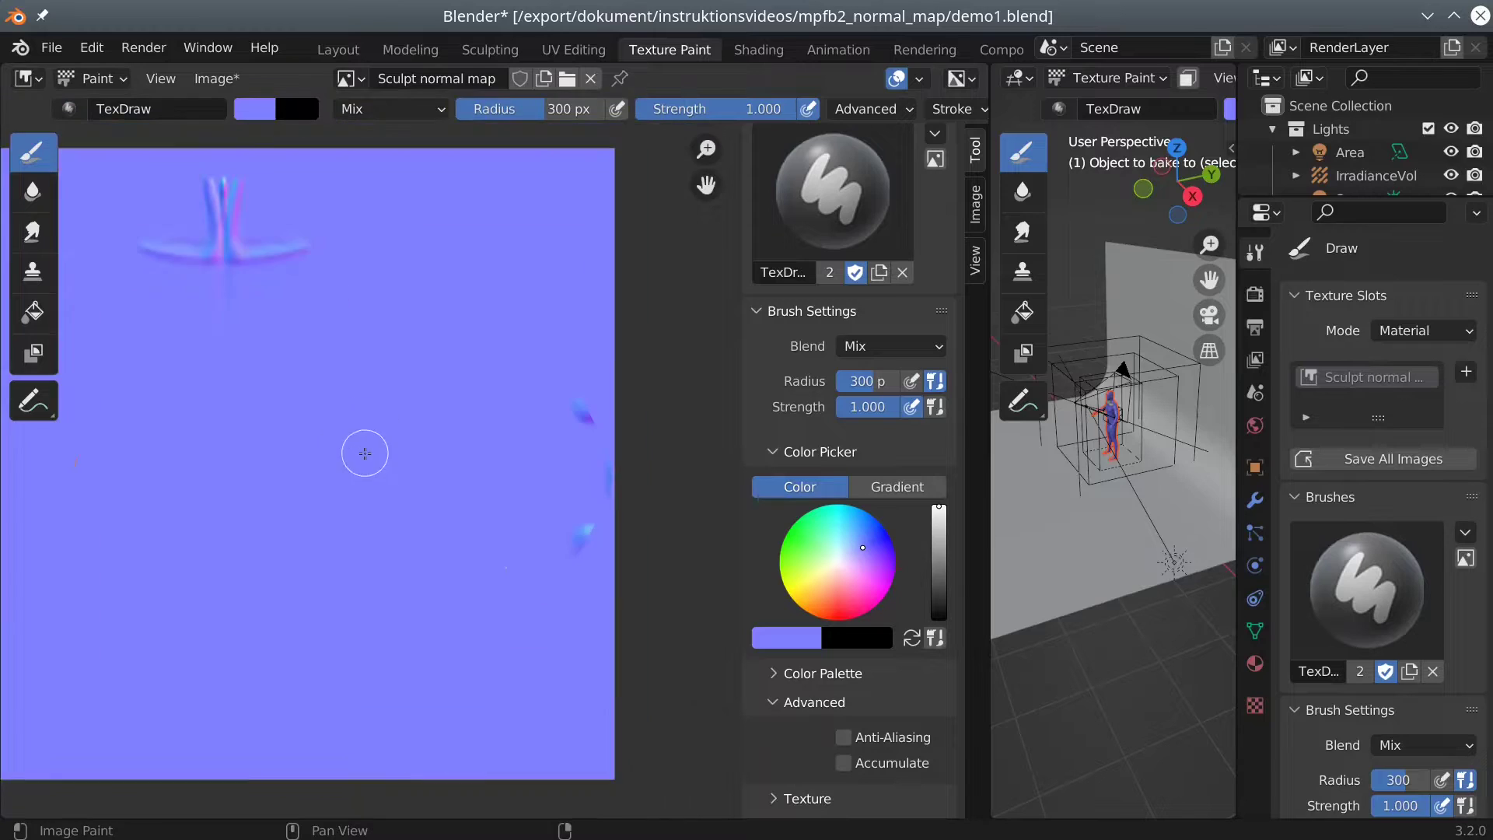
scroll(507, 503, "right", 2, "ctrl")
mouse_move(290, 464)
middle_mouse_down()
mouse_move(340, 444)
mouse_move(394, 456)
mouse_move(374, 441)
middle_mouse_up()
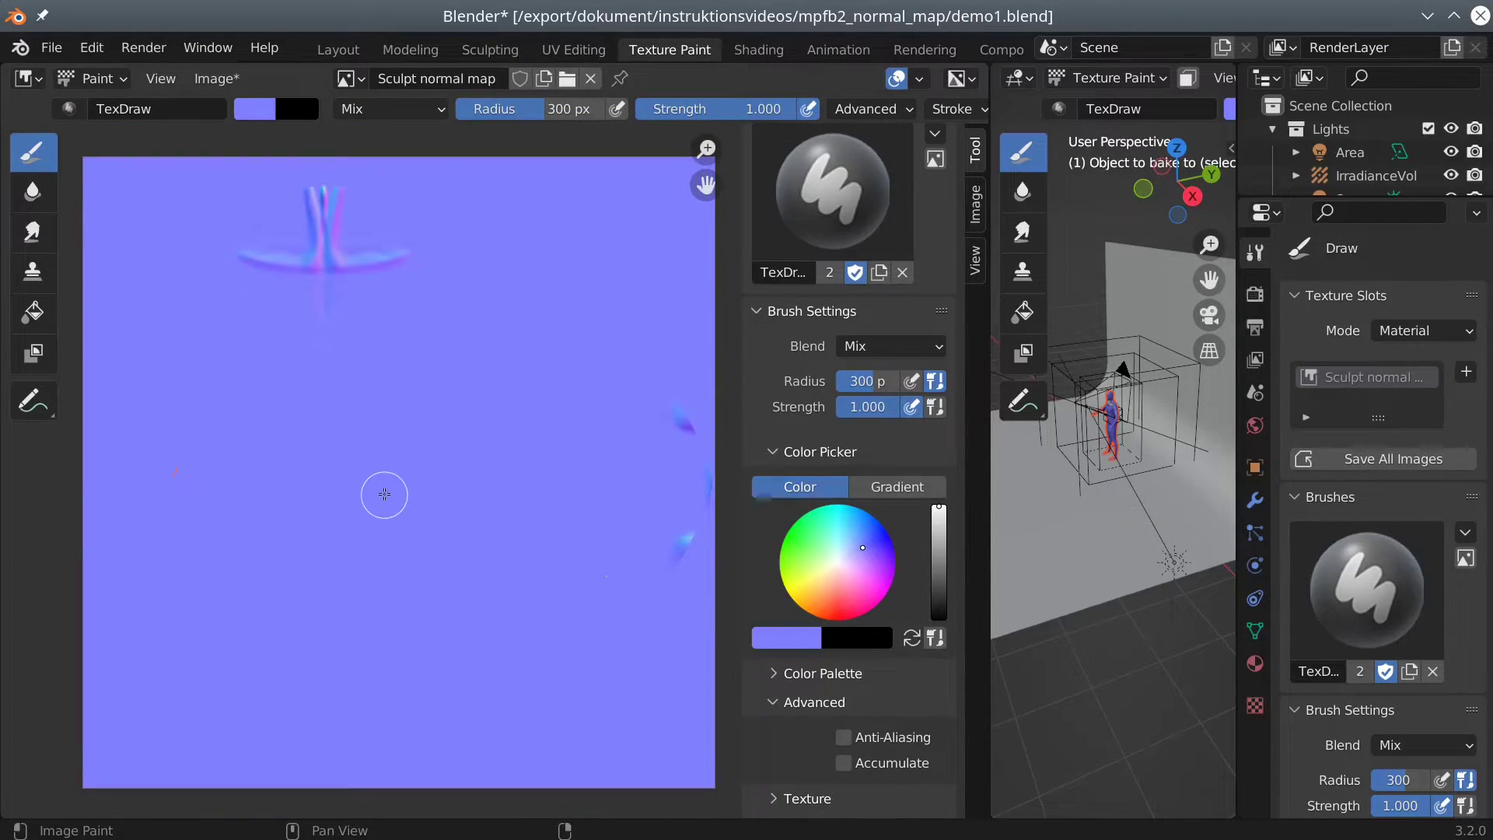
Step: Save the cleaned image as the PNG file Sculpt normal map.png via Image > Save As
left_click(218, 79)
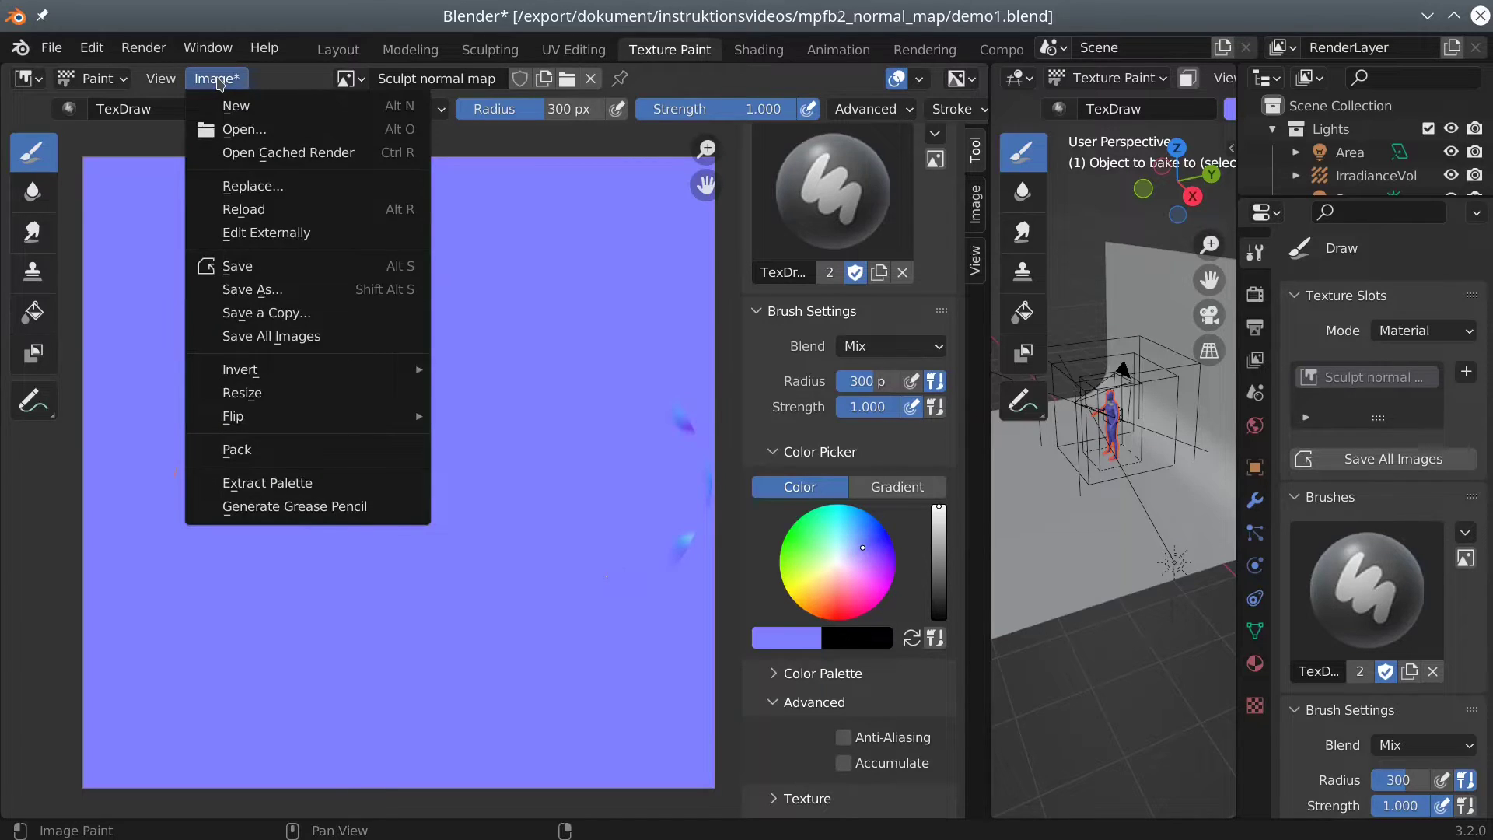
left_click(240, 295)
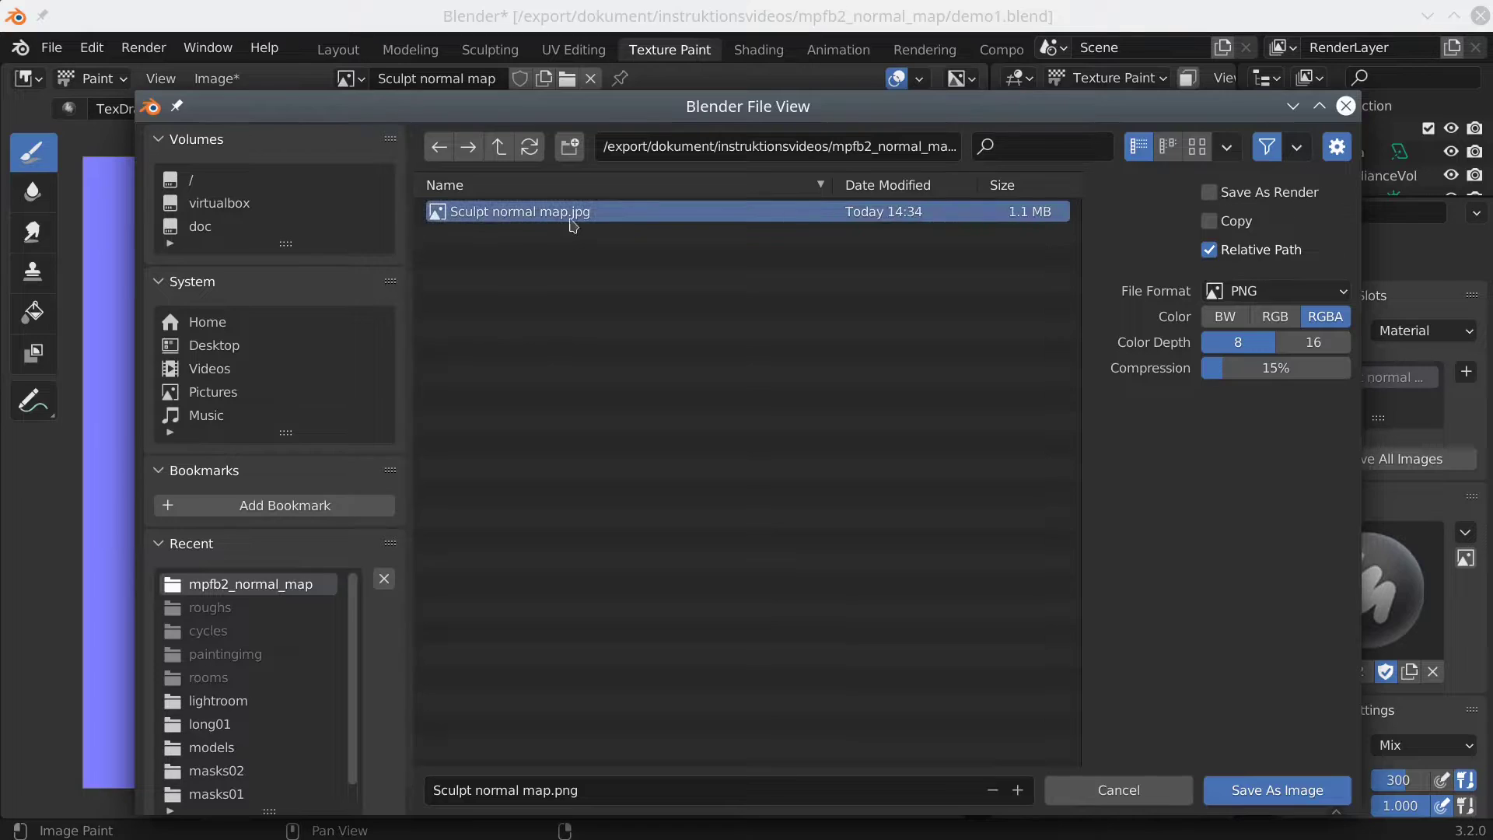
left_click(1266, 790)
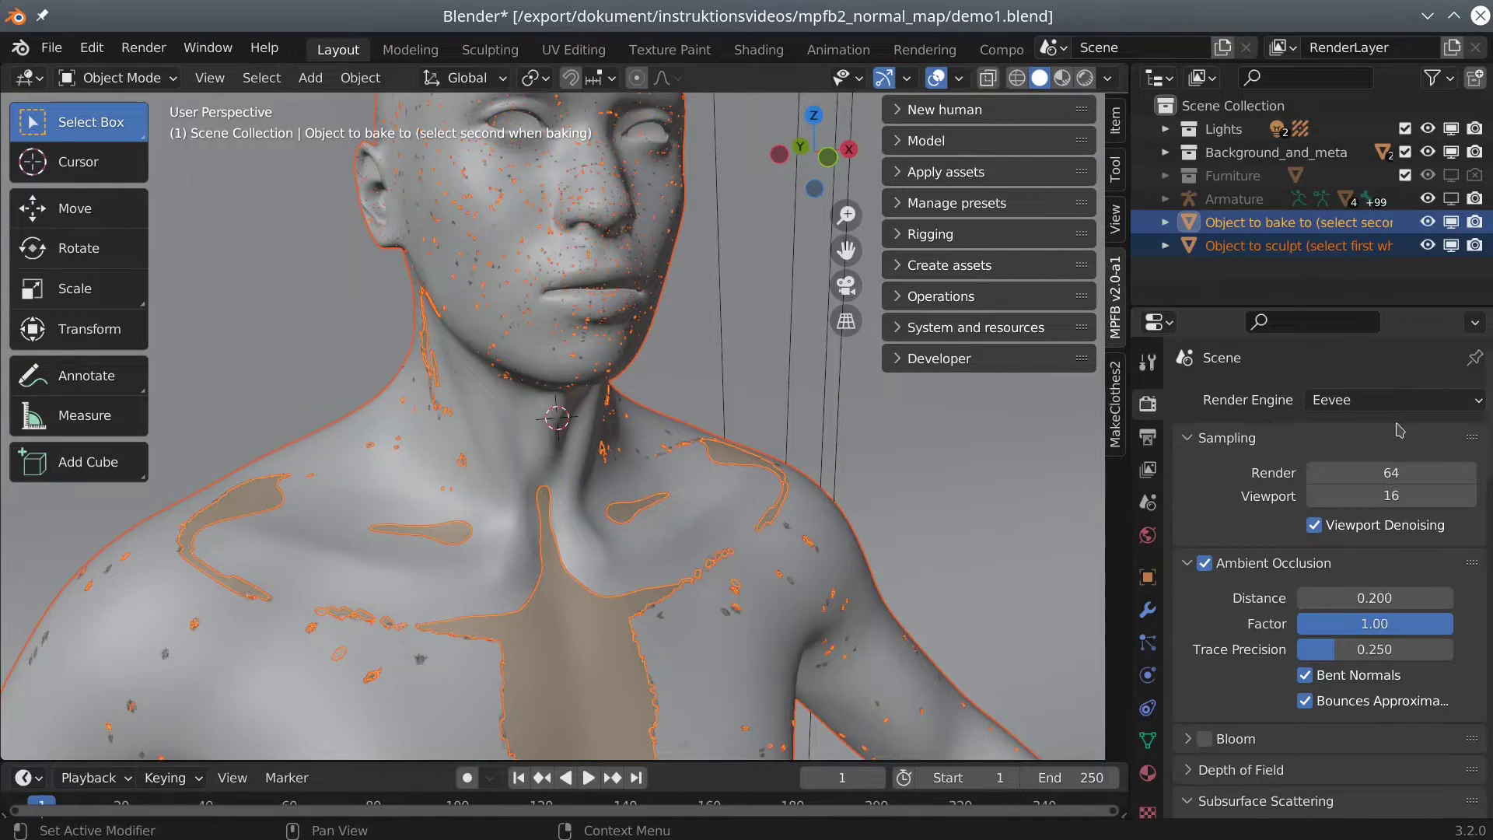
Step: Hide Object to bake to and Object to sculpt, and unhide the Armature and Human mesh
left_click(1451, 223)
left_click(1452, 246)
left_click(1451, 199)
left_click(1180, 203)
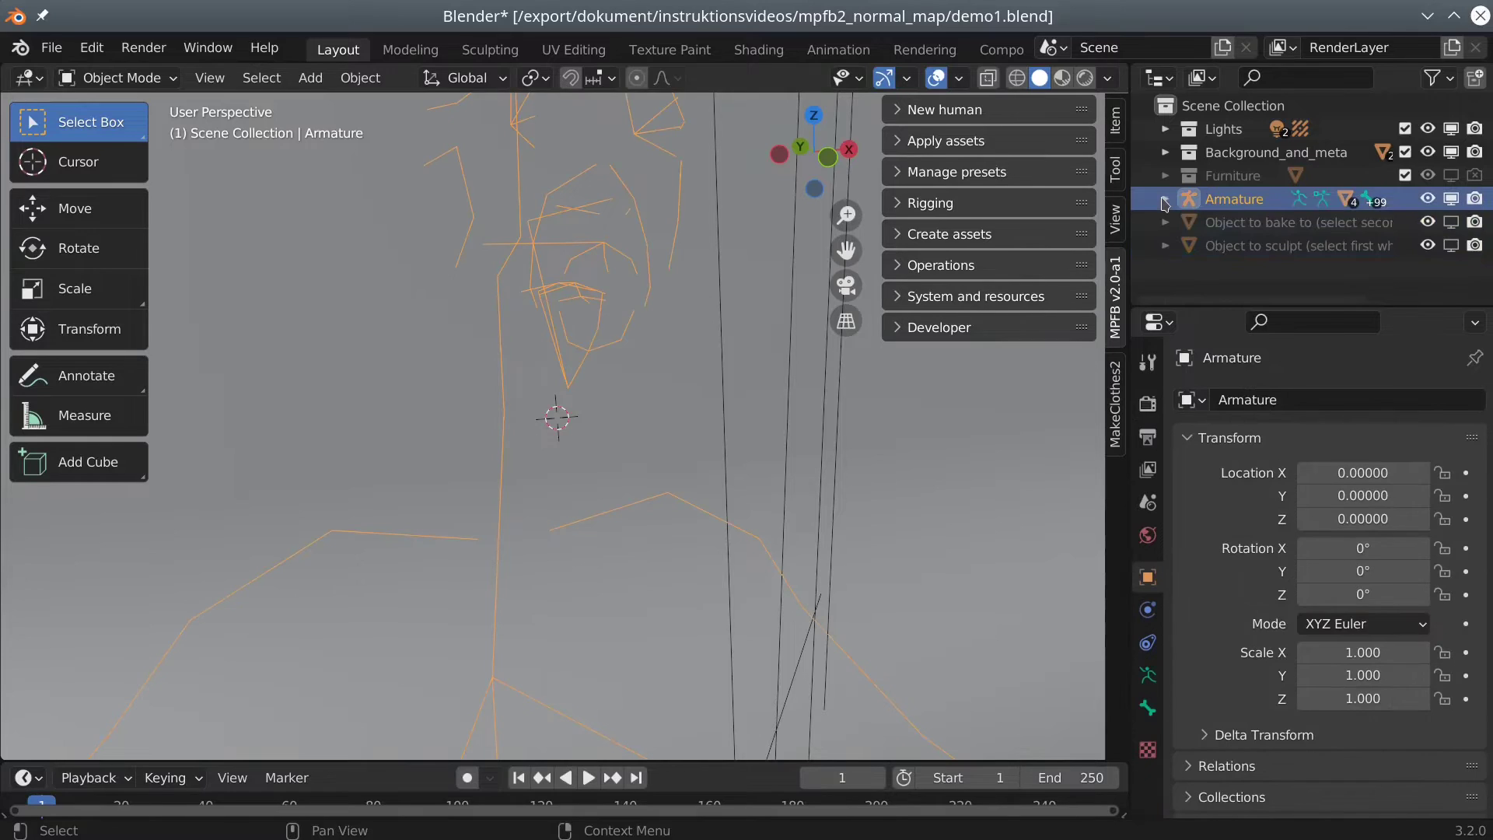
left_click(1165, 199)
left_click(1449, 268)
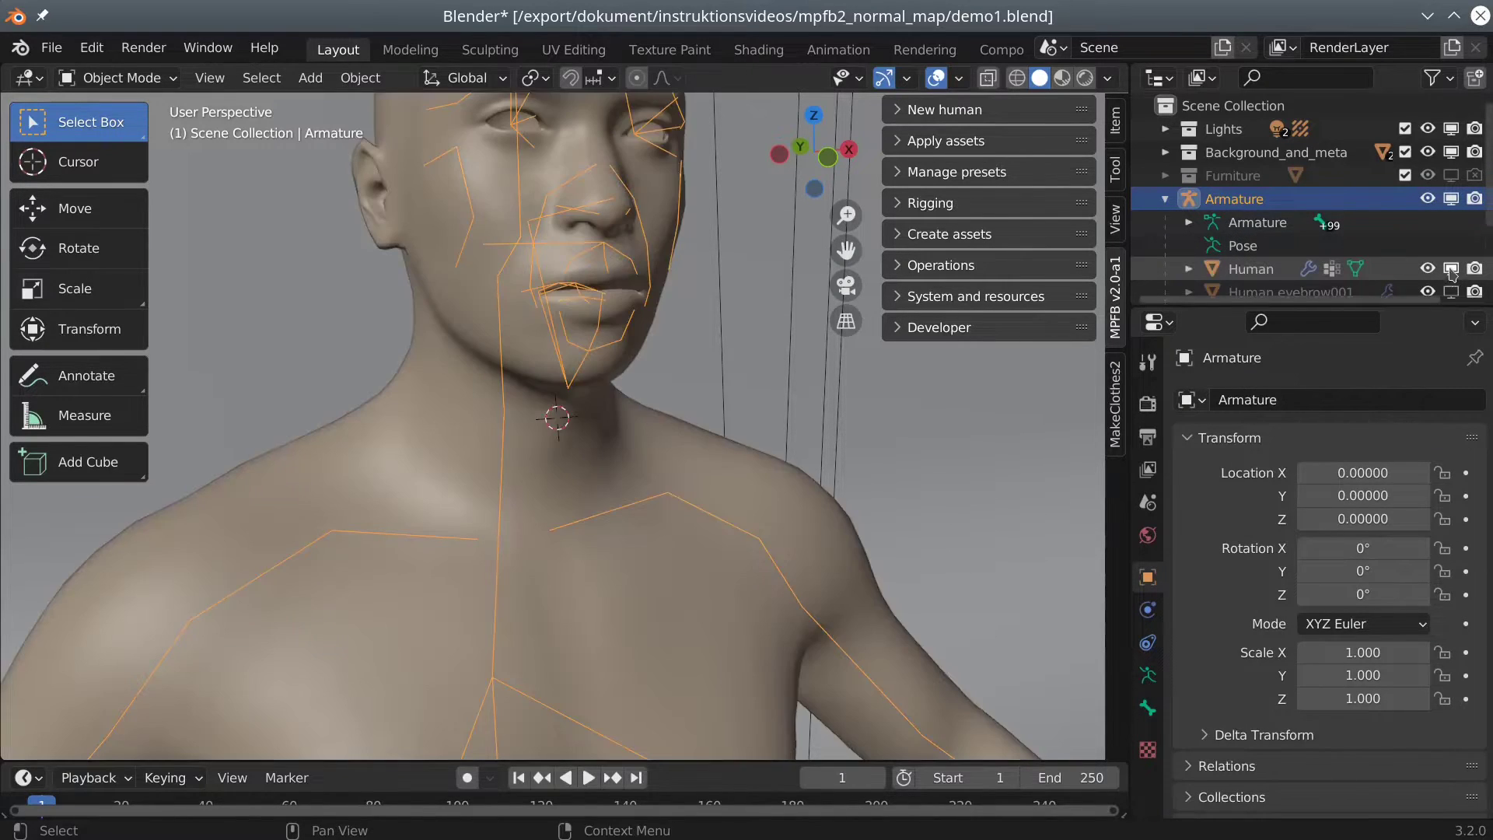
Step: Switch the viewport to Rendered shading and make the Human the active object
scroll(1449, 272, "down", 2)
scroll(1451, 278, "down", 2)
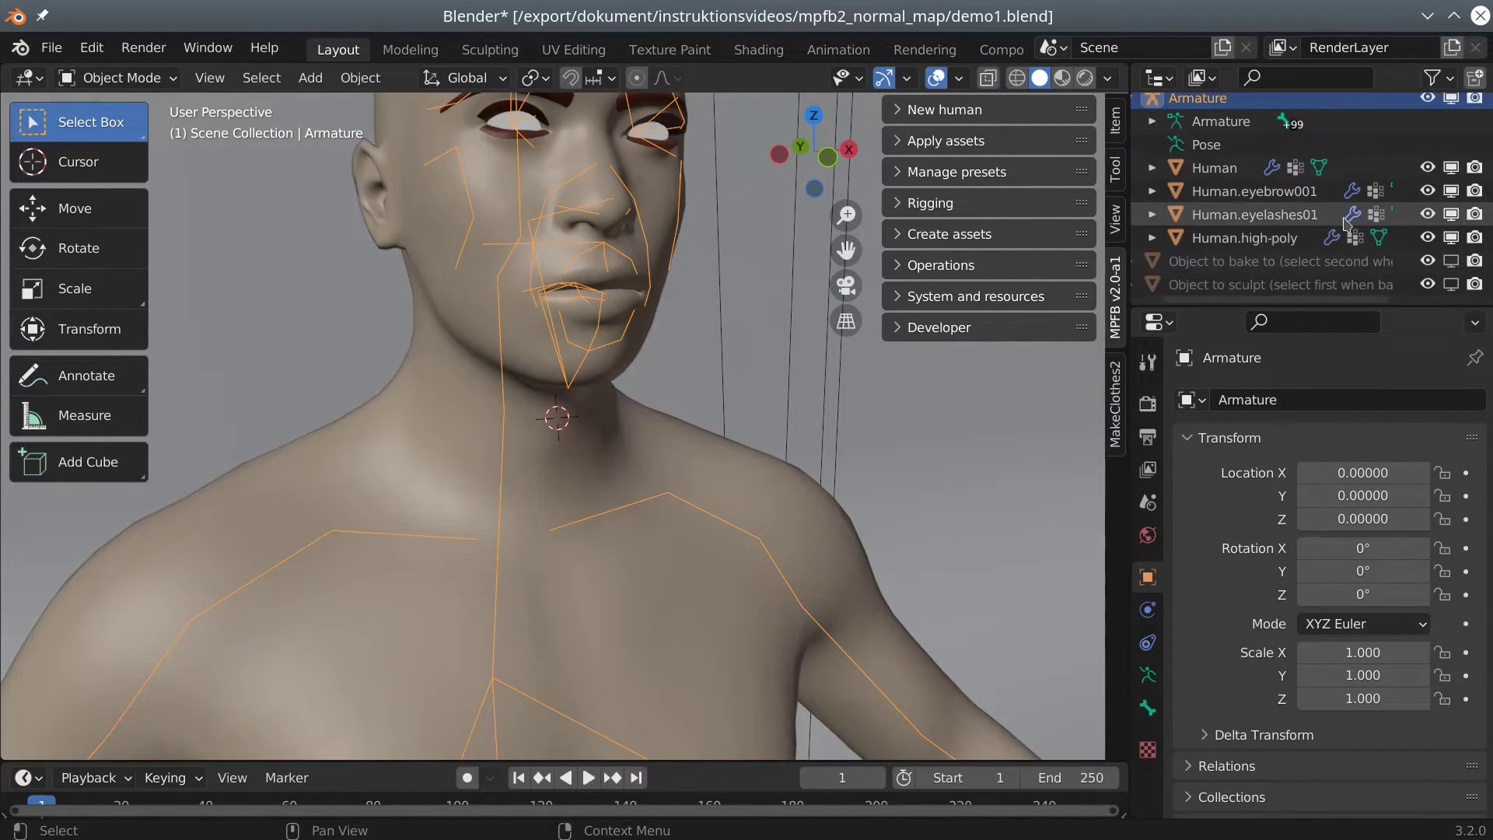
left_click(1085, 77)
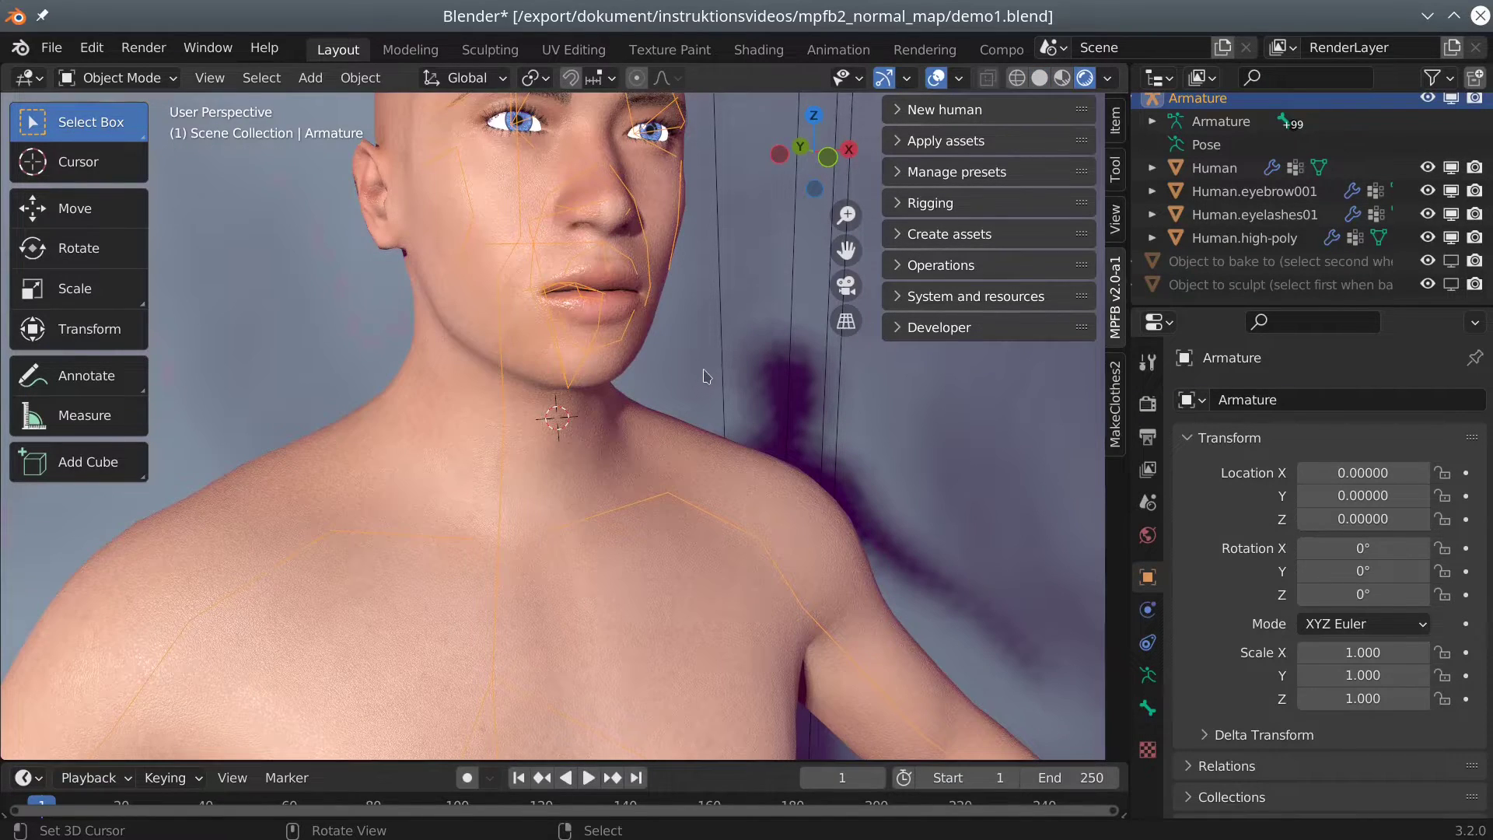
left_click(367, 482)
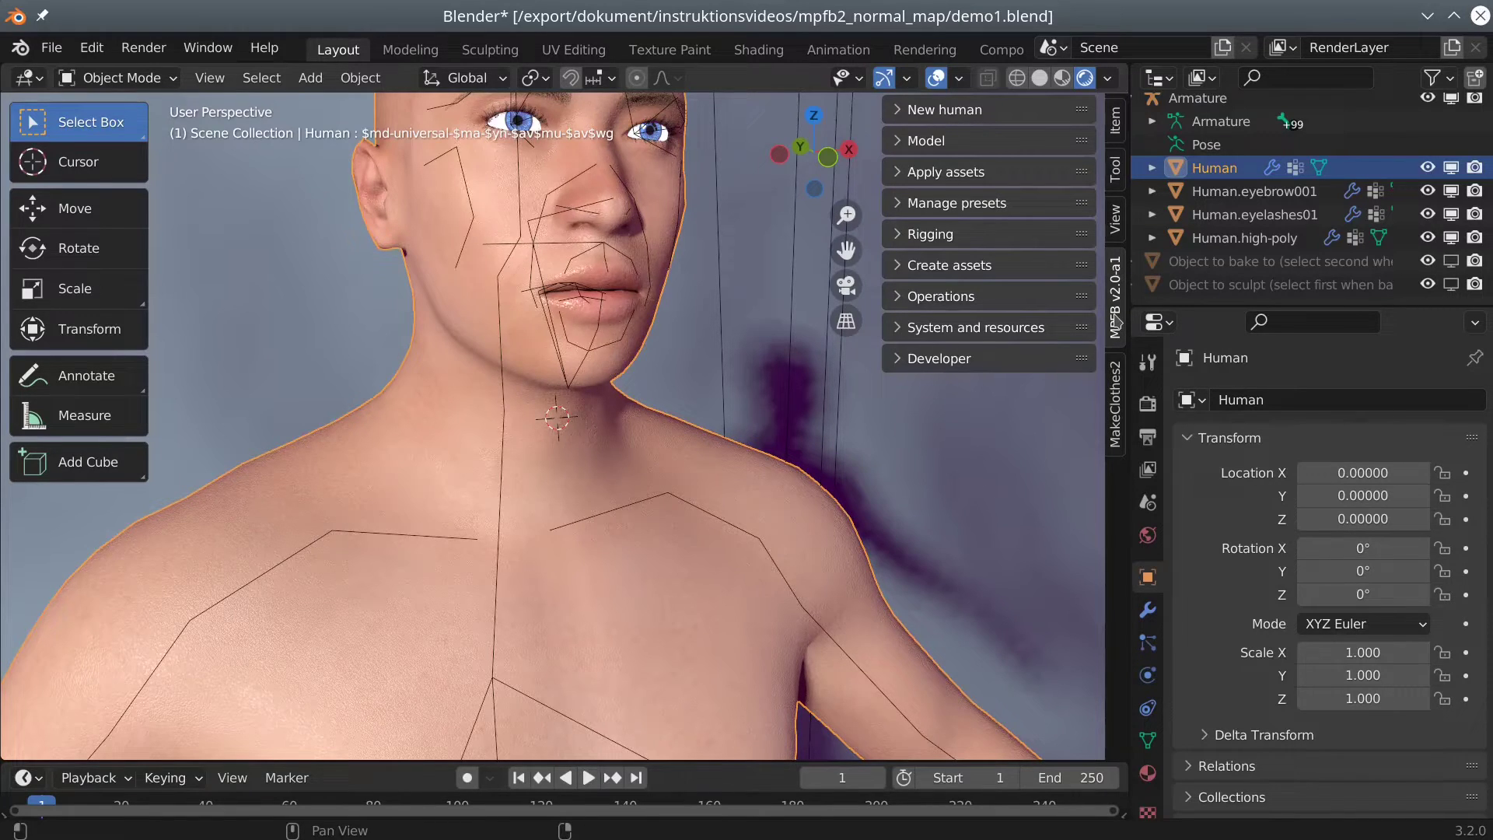
Step: Assign Sculpt normal map.png to the Human with MPFB's Material > Set normalmap
left_click(899, 299)
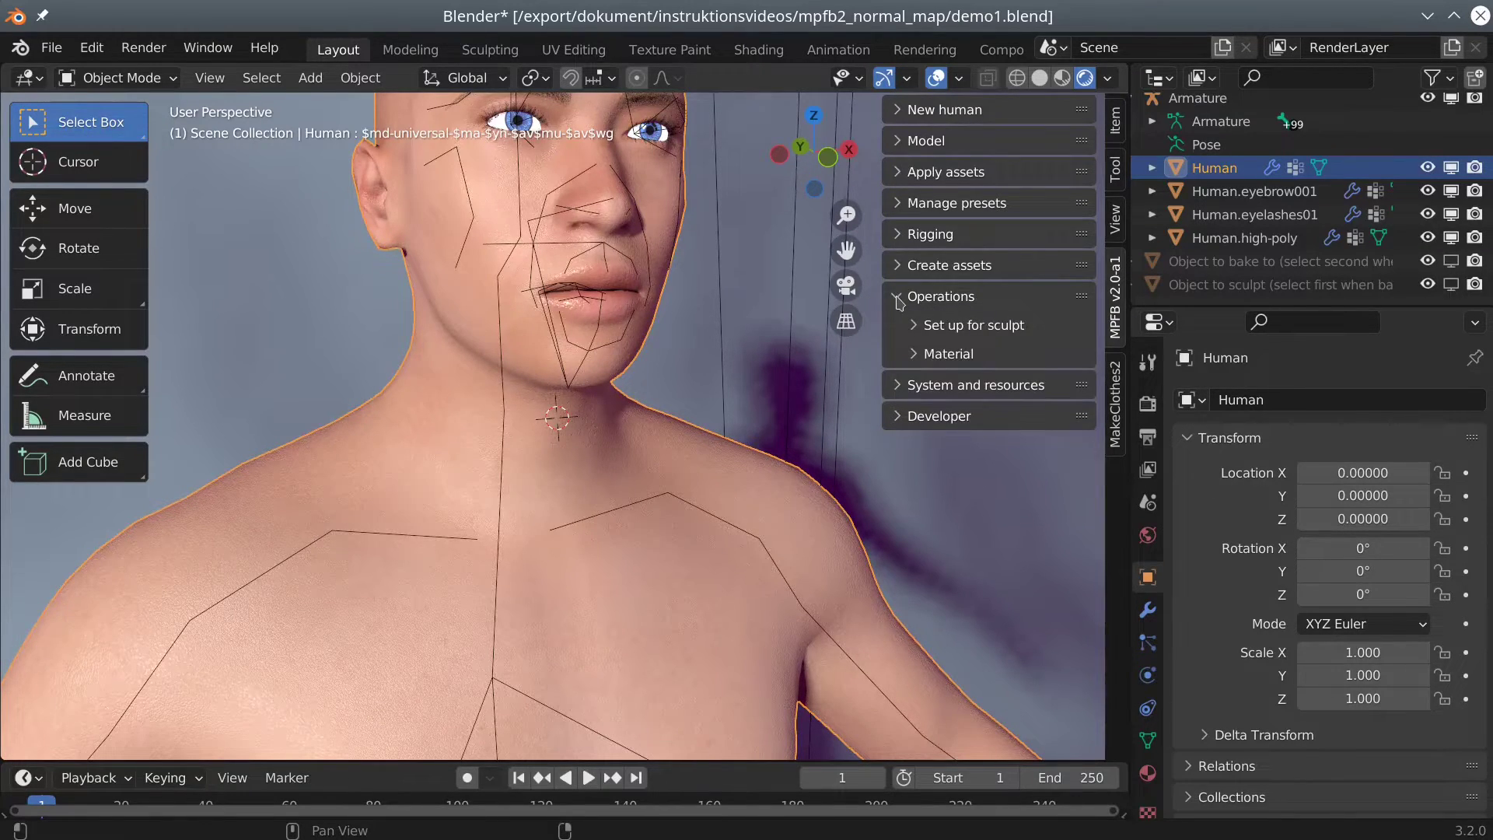
left_click(916, 354)
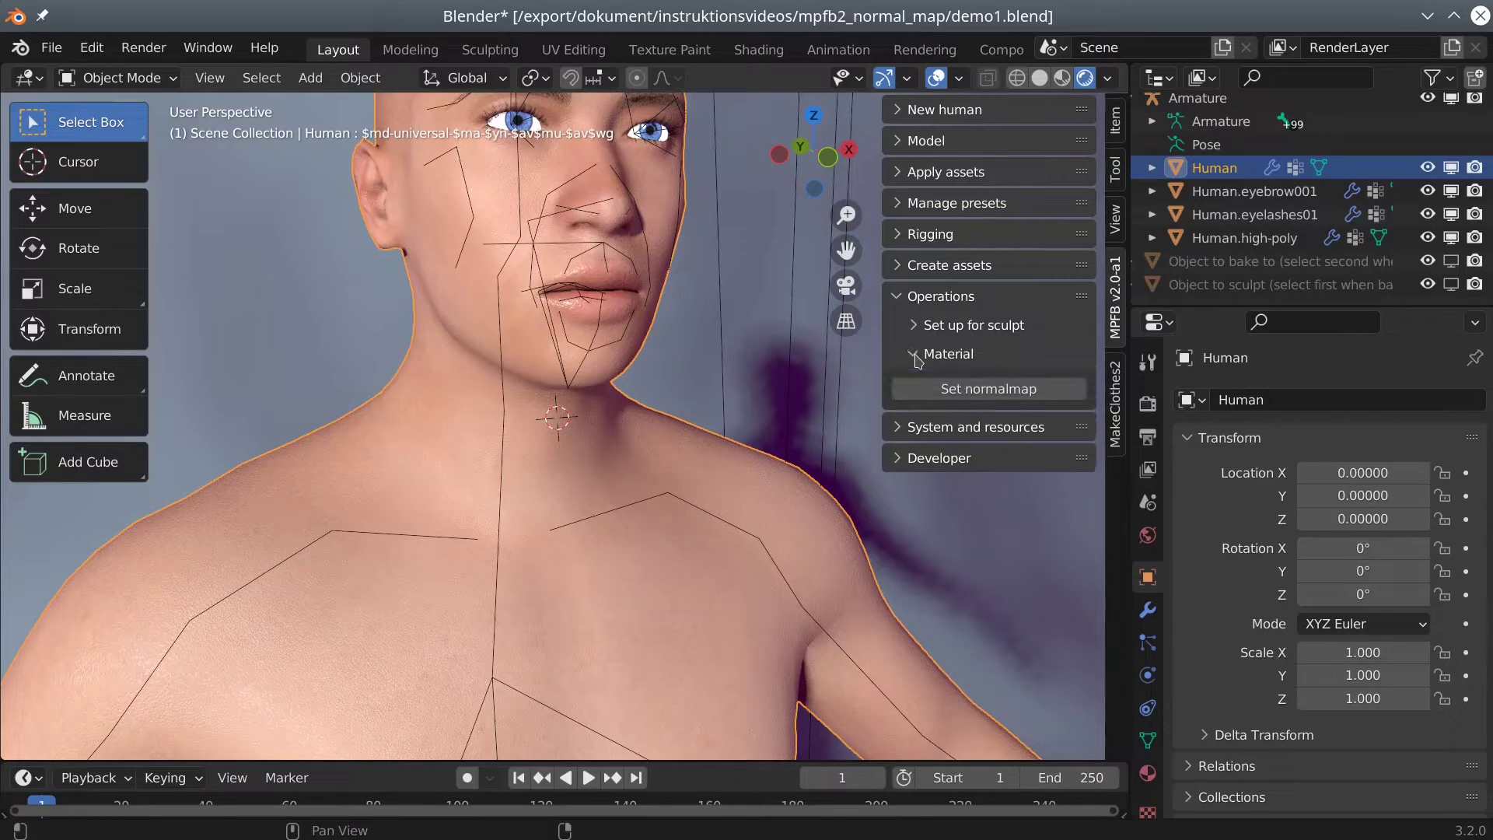
left_click(995, 390)
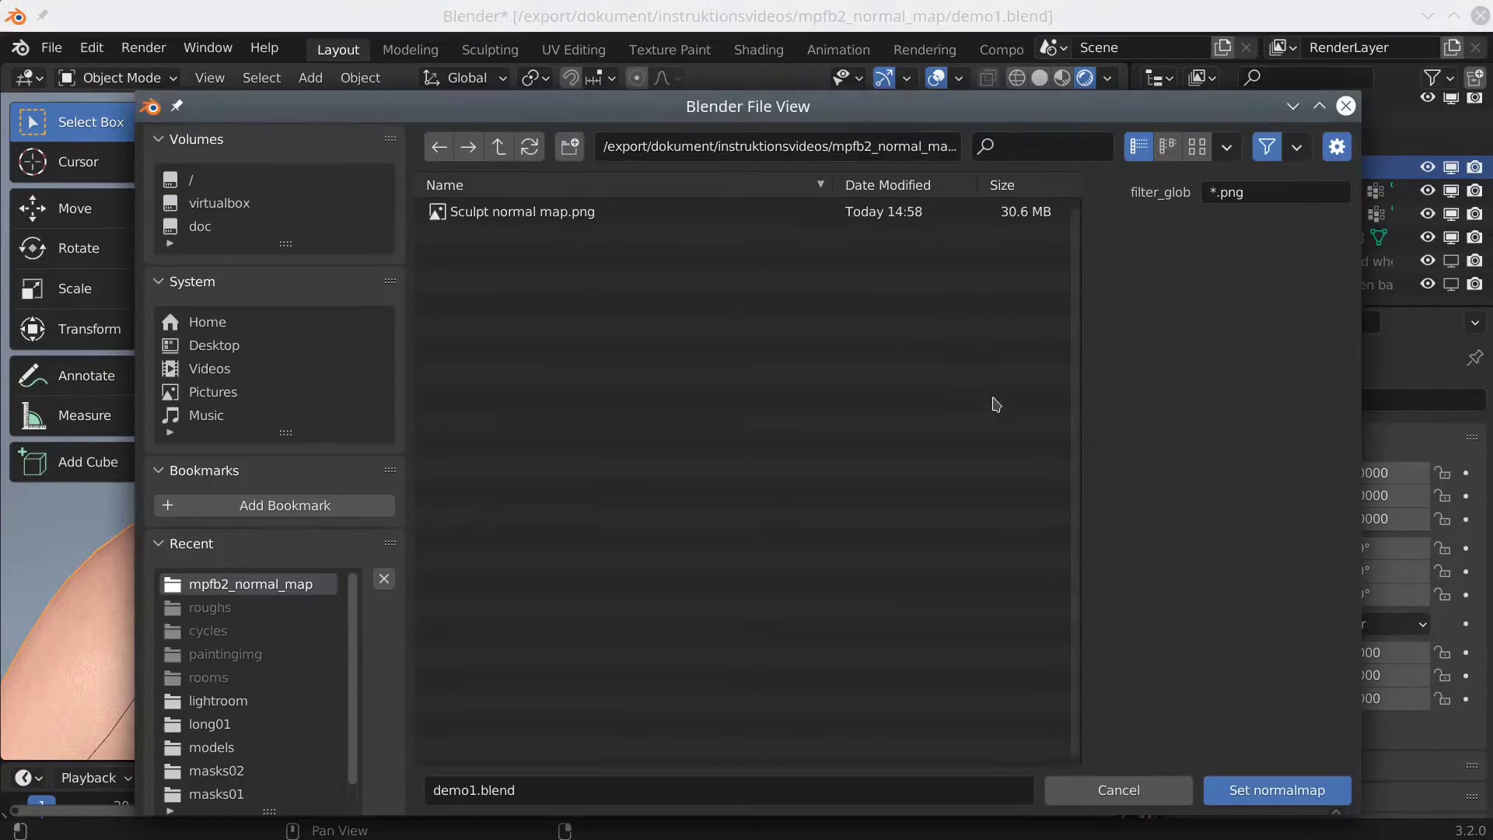
left_click(544, 219)
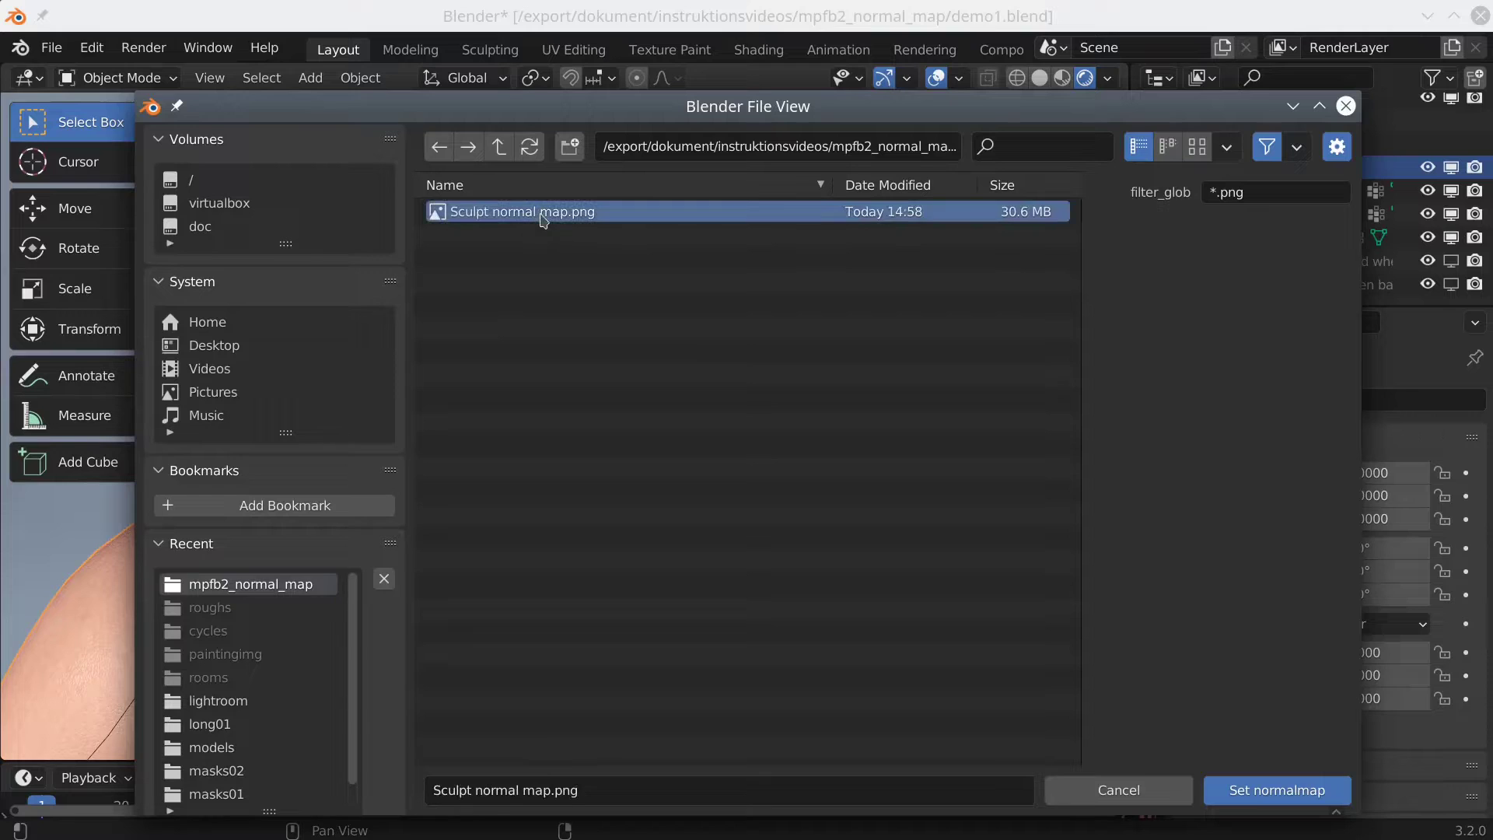
left_click(1287, 791)
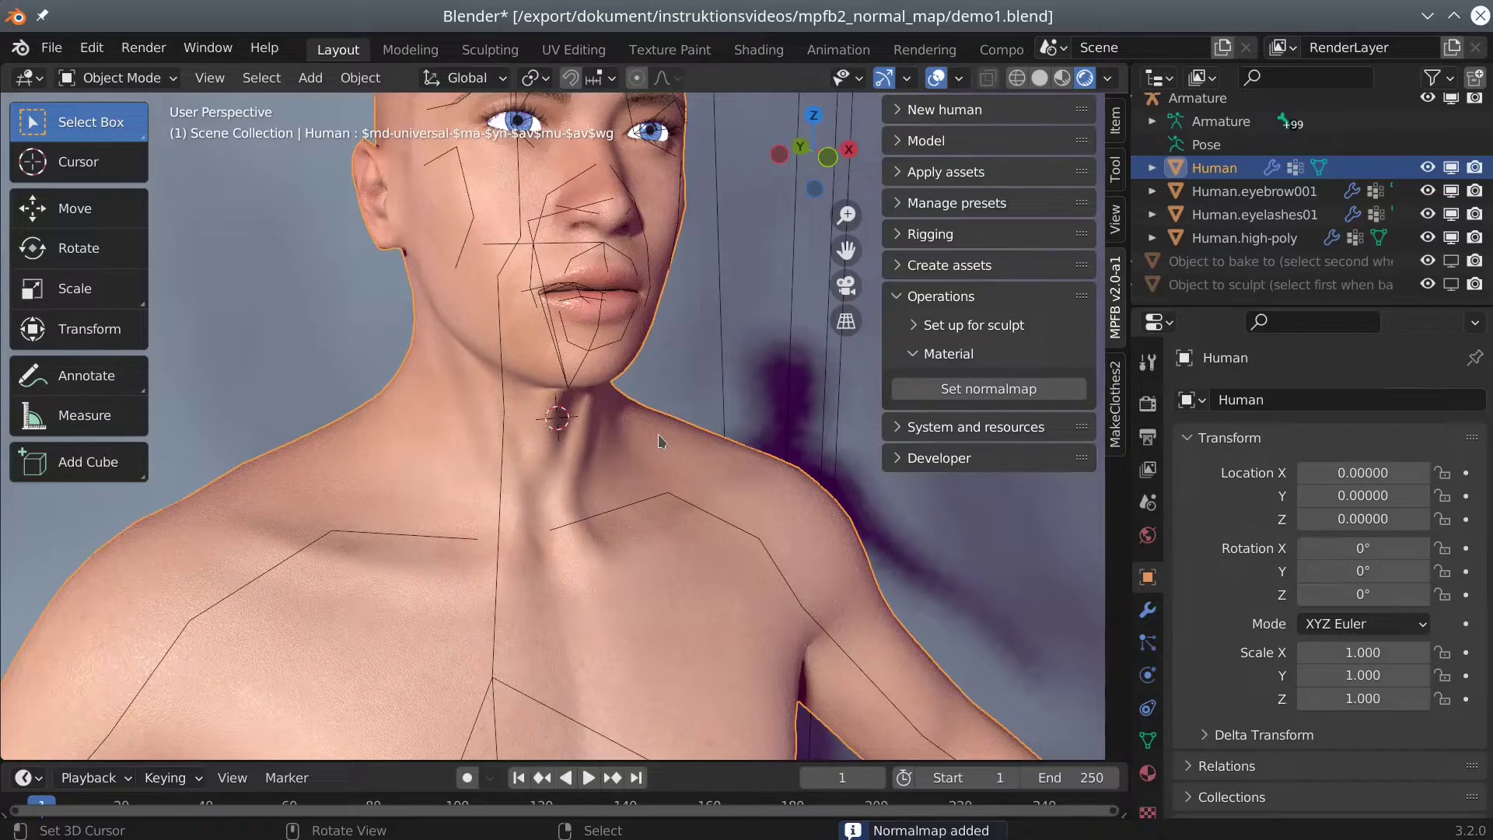
middle_click_drag(666, 451, 710, 479)
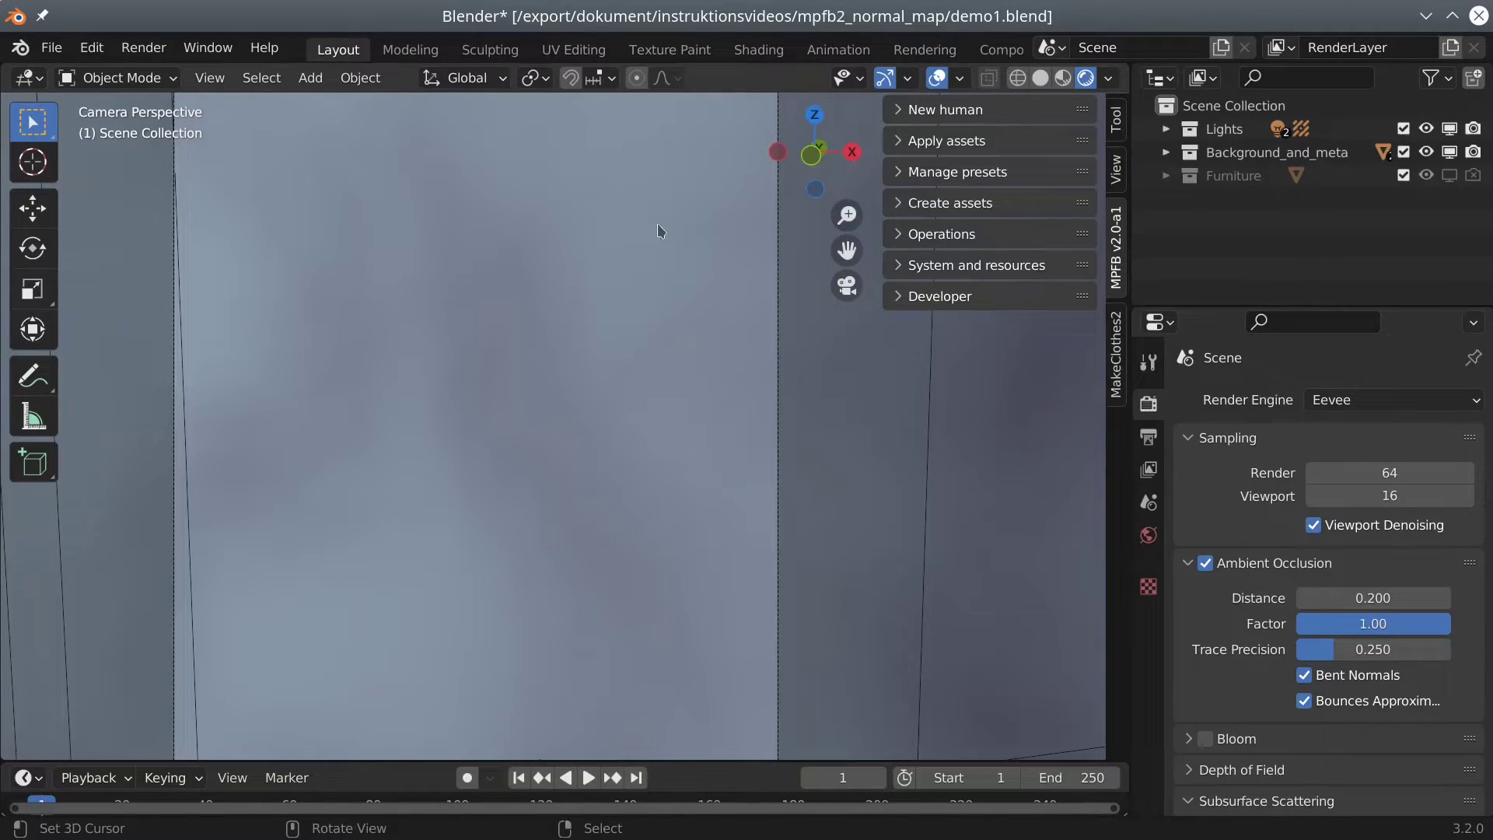
Step: Create a new human from scratch using MPFB's New human panel
left_click(903, 113)
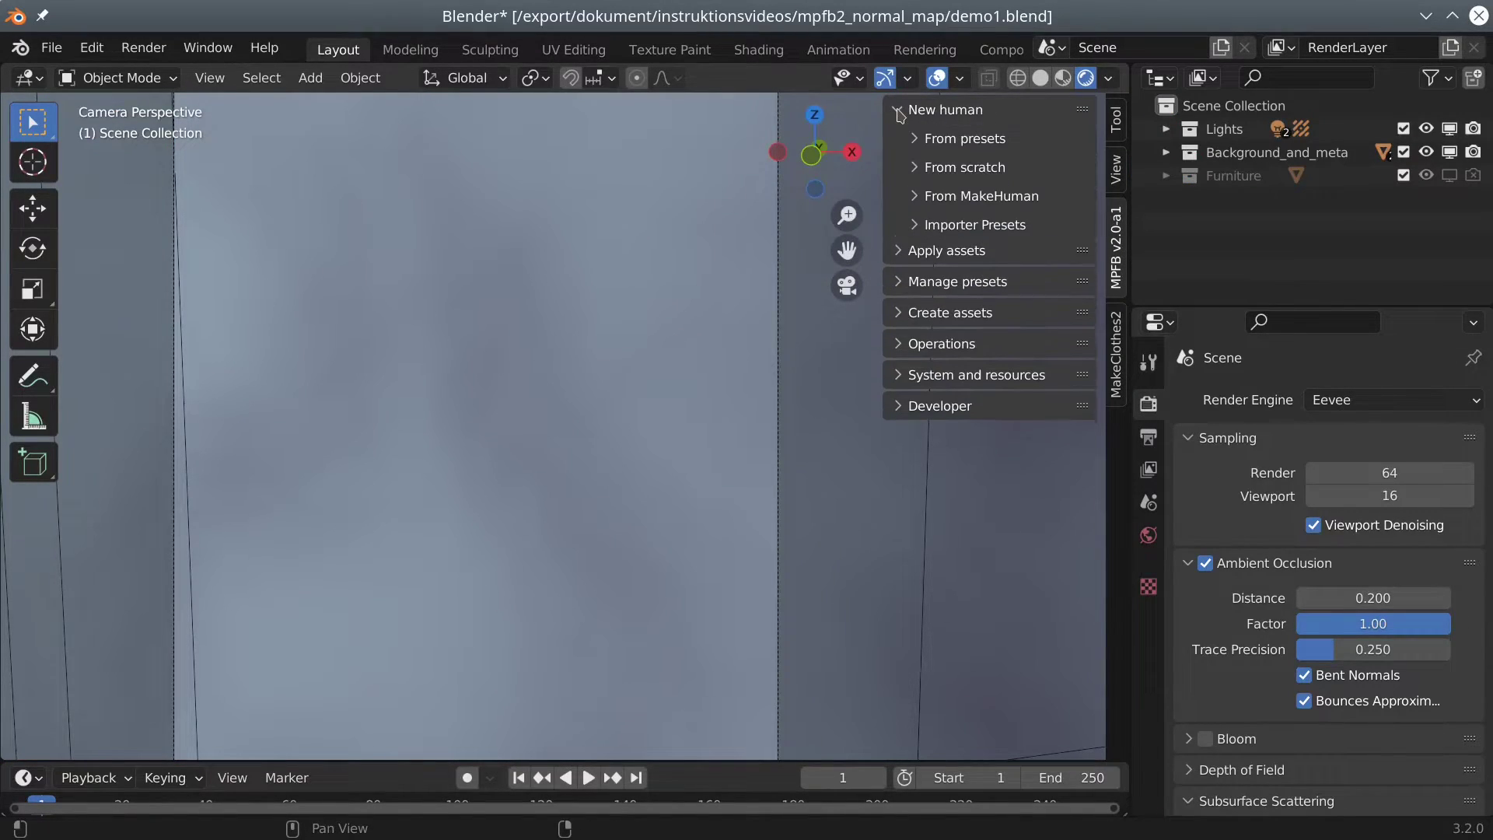
left_click(919, 167)
scroll(1028, 466, "down", 10)
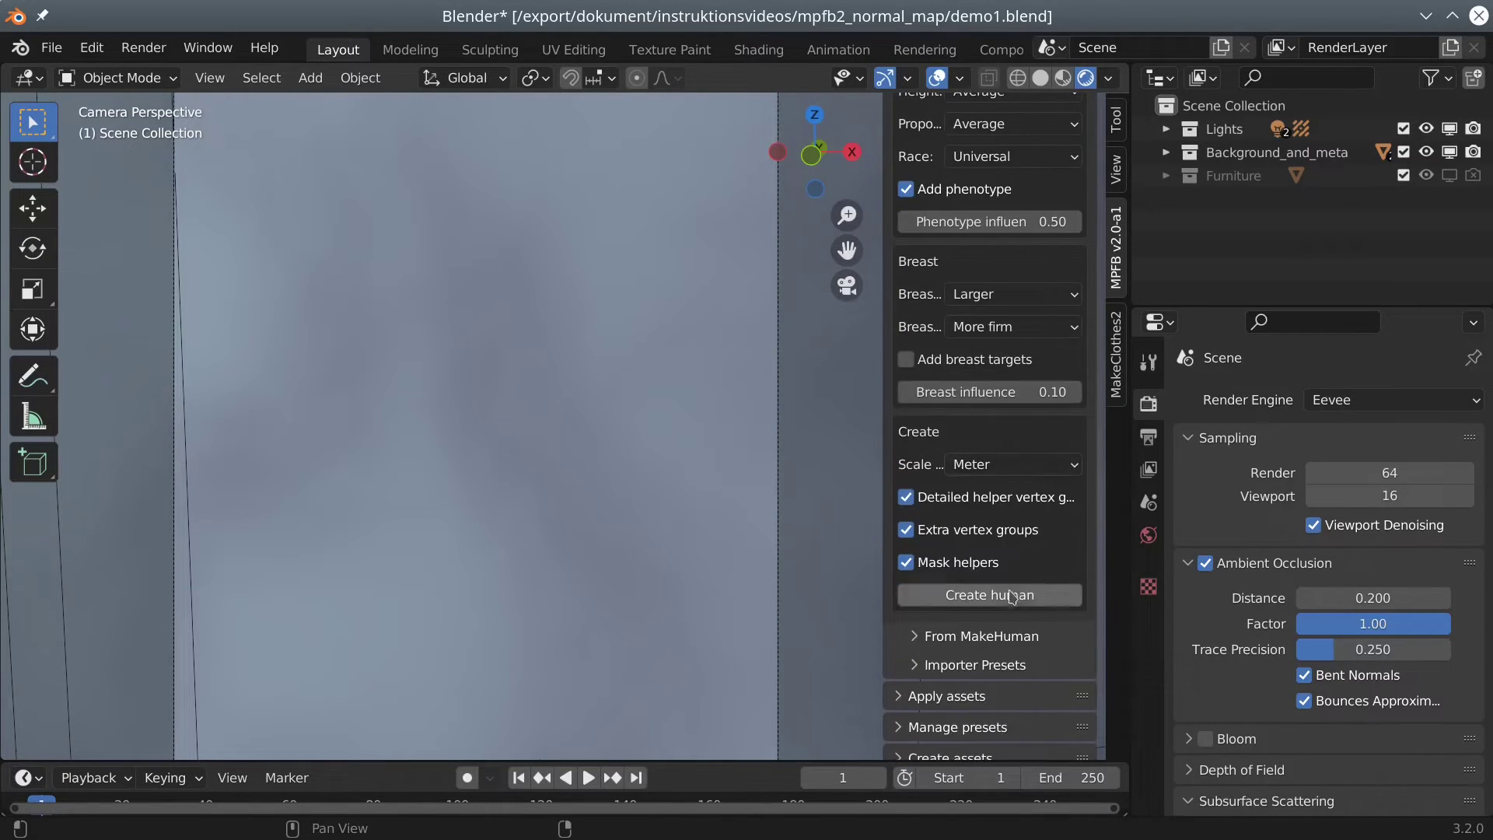
left_click(1008, 603)
scroll(1054, 342, "up", 8)
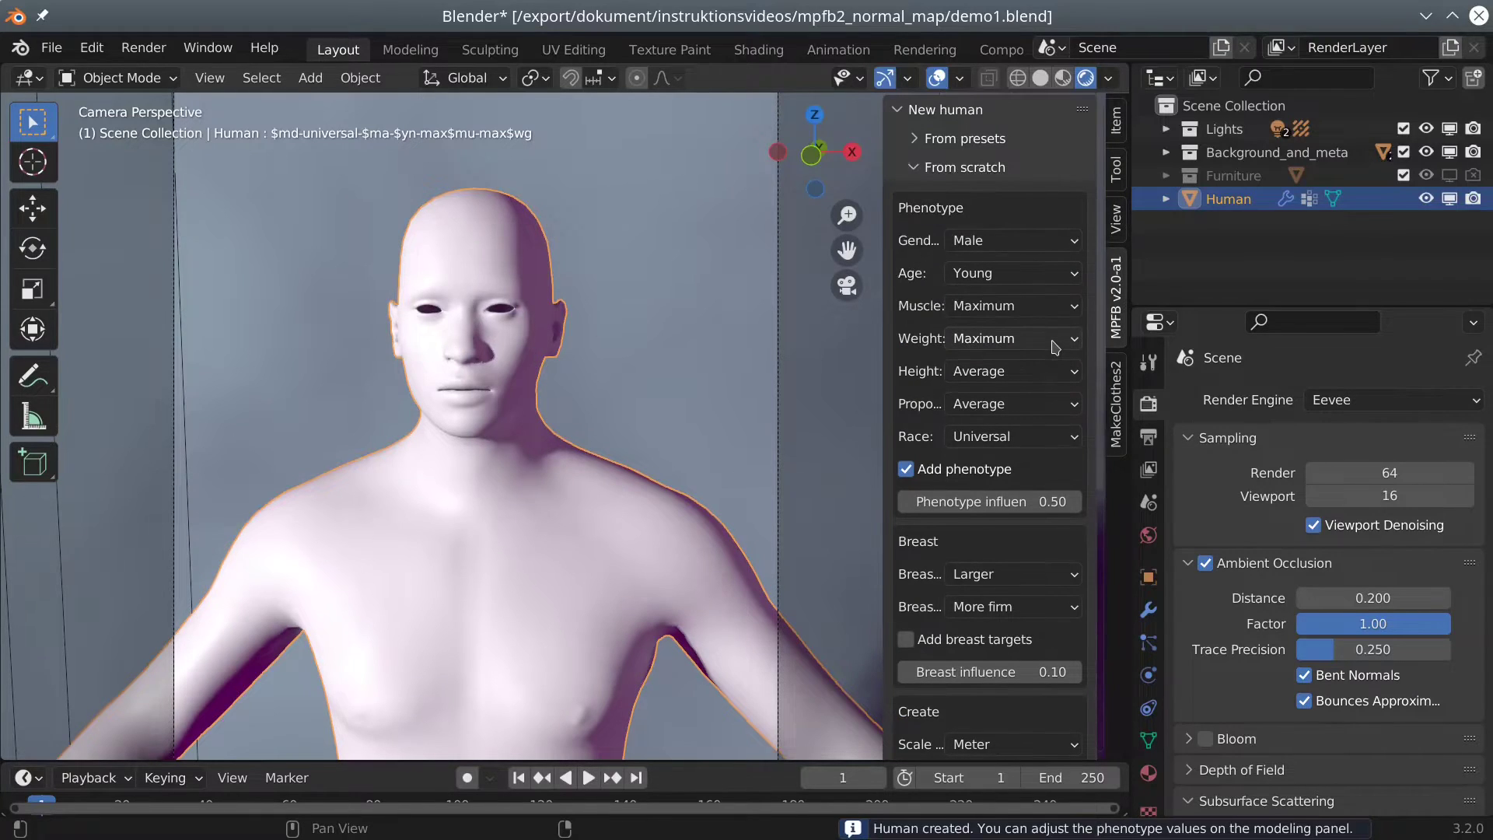
left_click(922, 168)
left_click(902, 117)
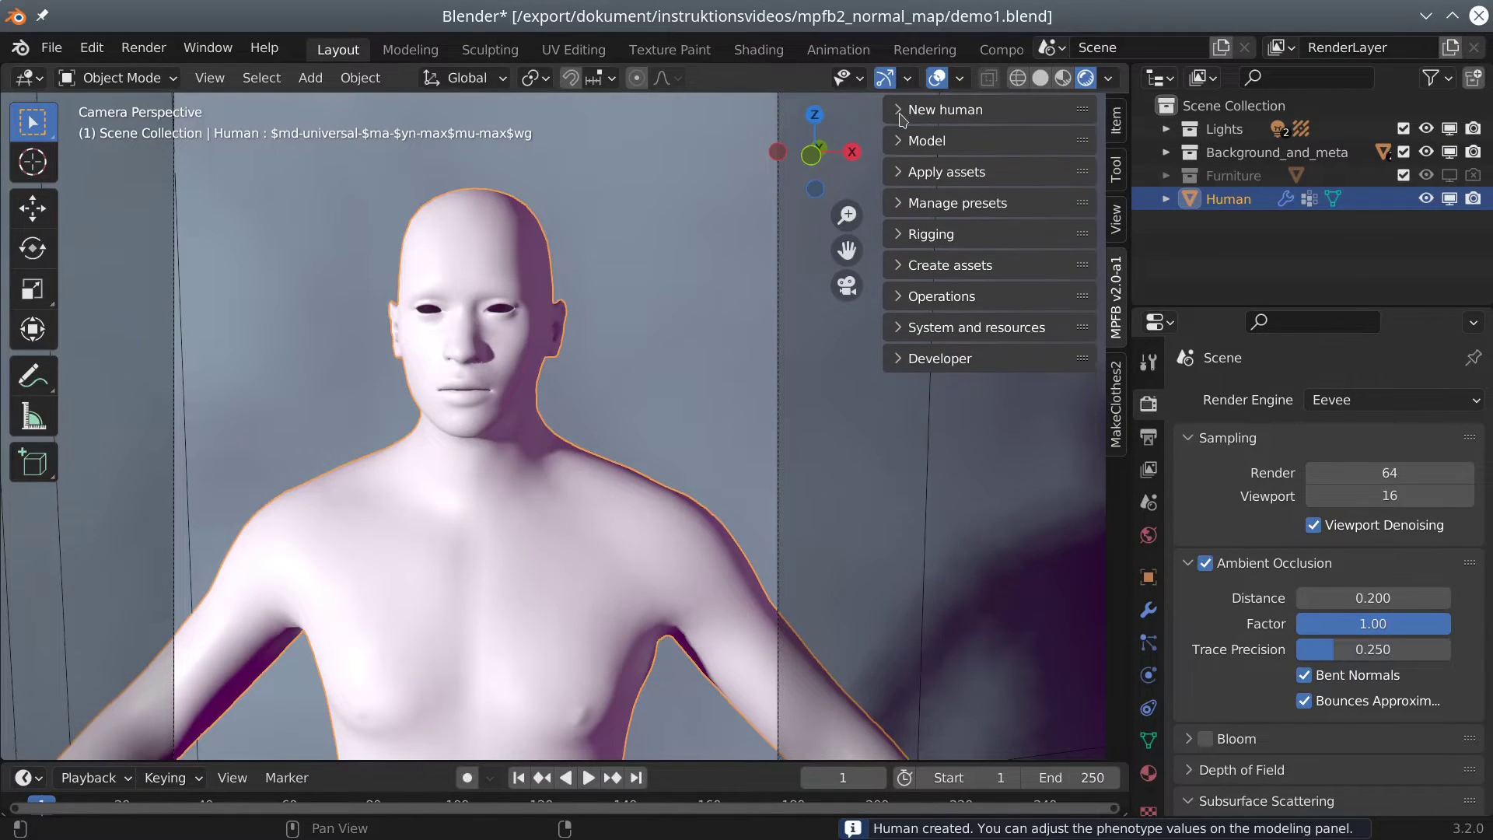
Step: Create a MakeSkin material for the human with the Normal map option ticked
left_click(898, 265)
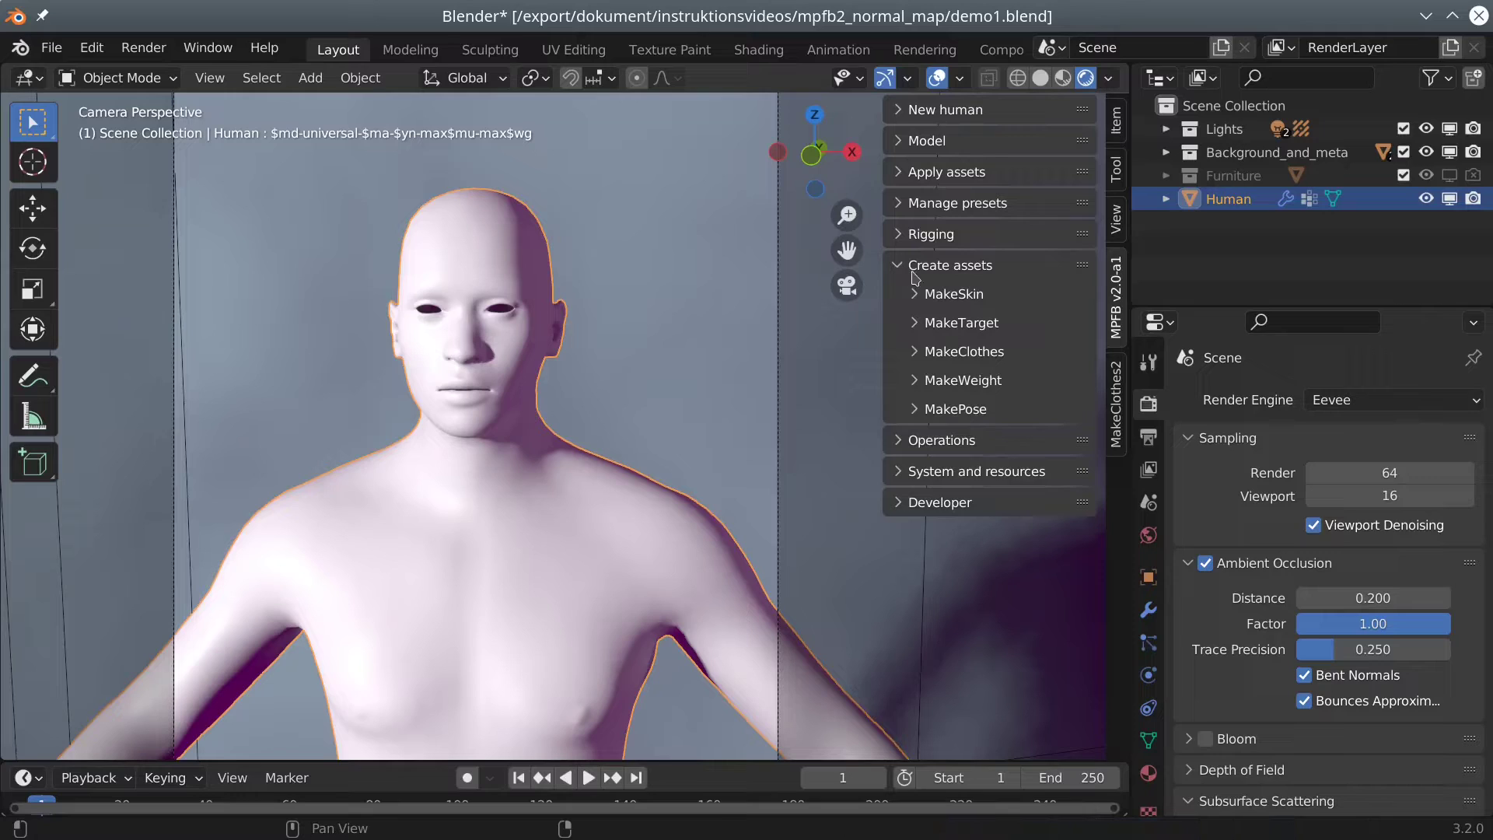
left_click(919, 294)
scroll(992, 383, "down", 2)
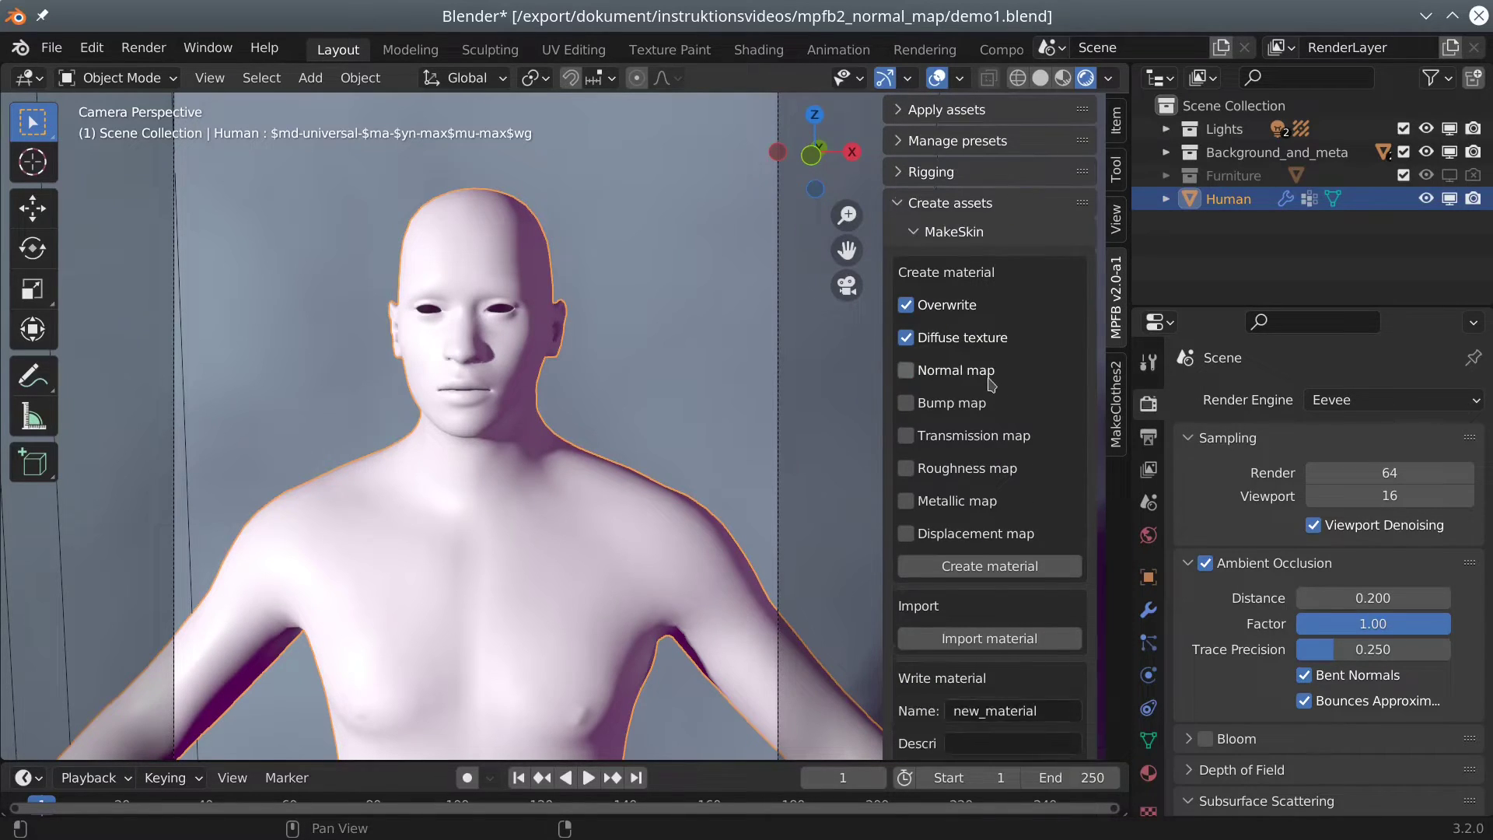
scroll(990, 383, "up", 1)
left_click(910, 404)
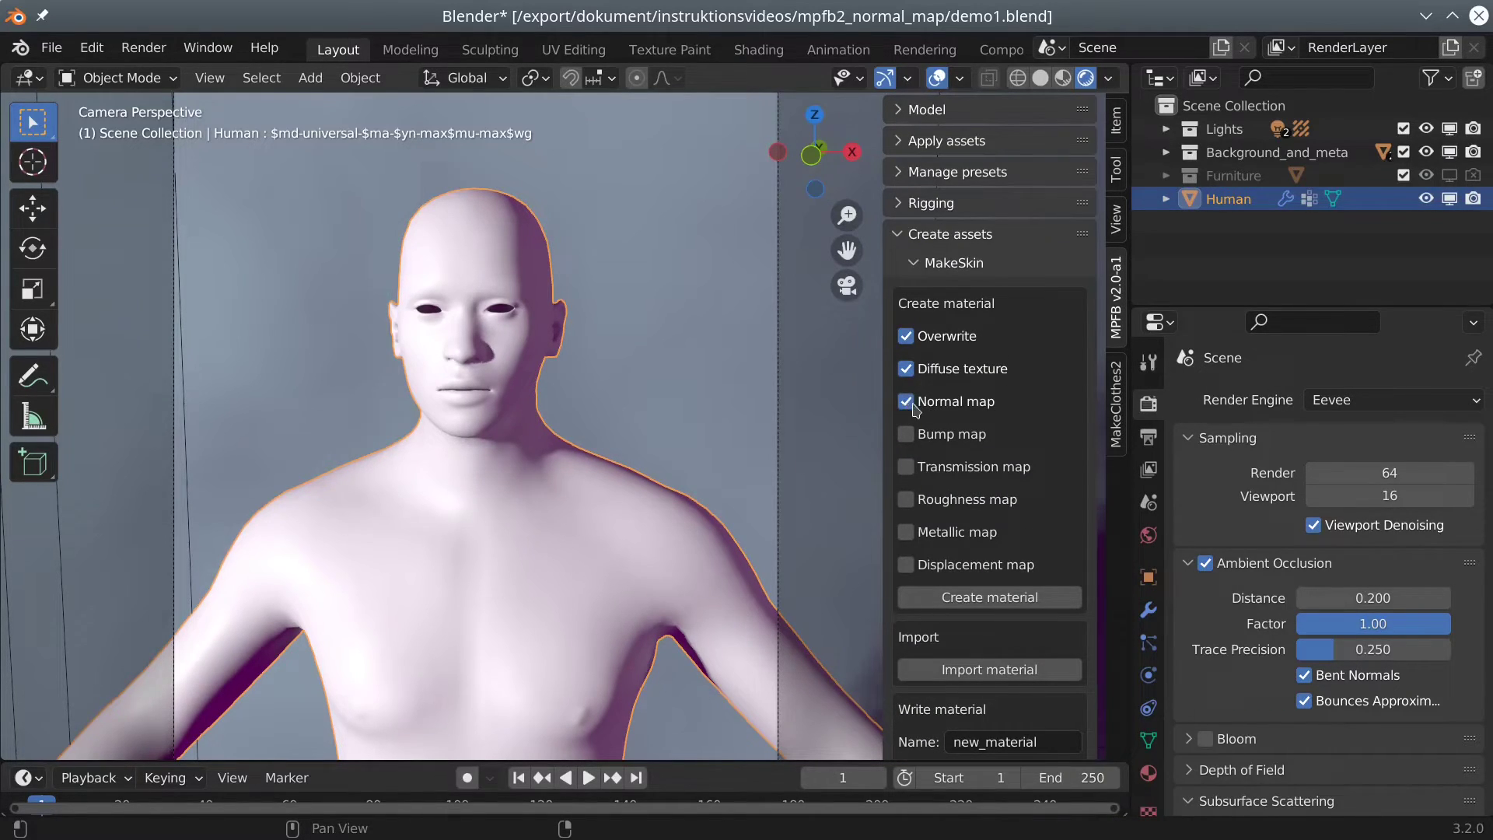
left_click(988, 607)
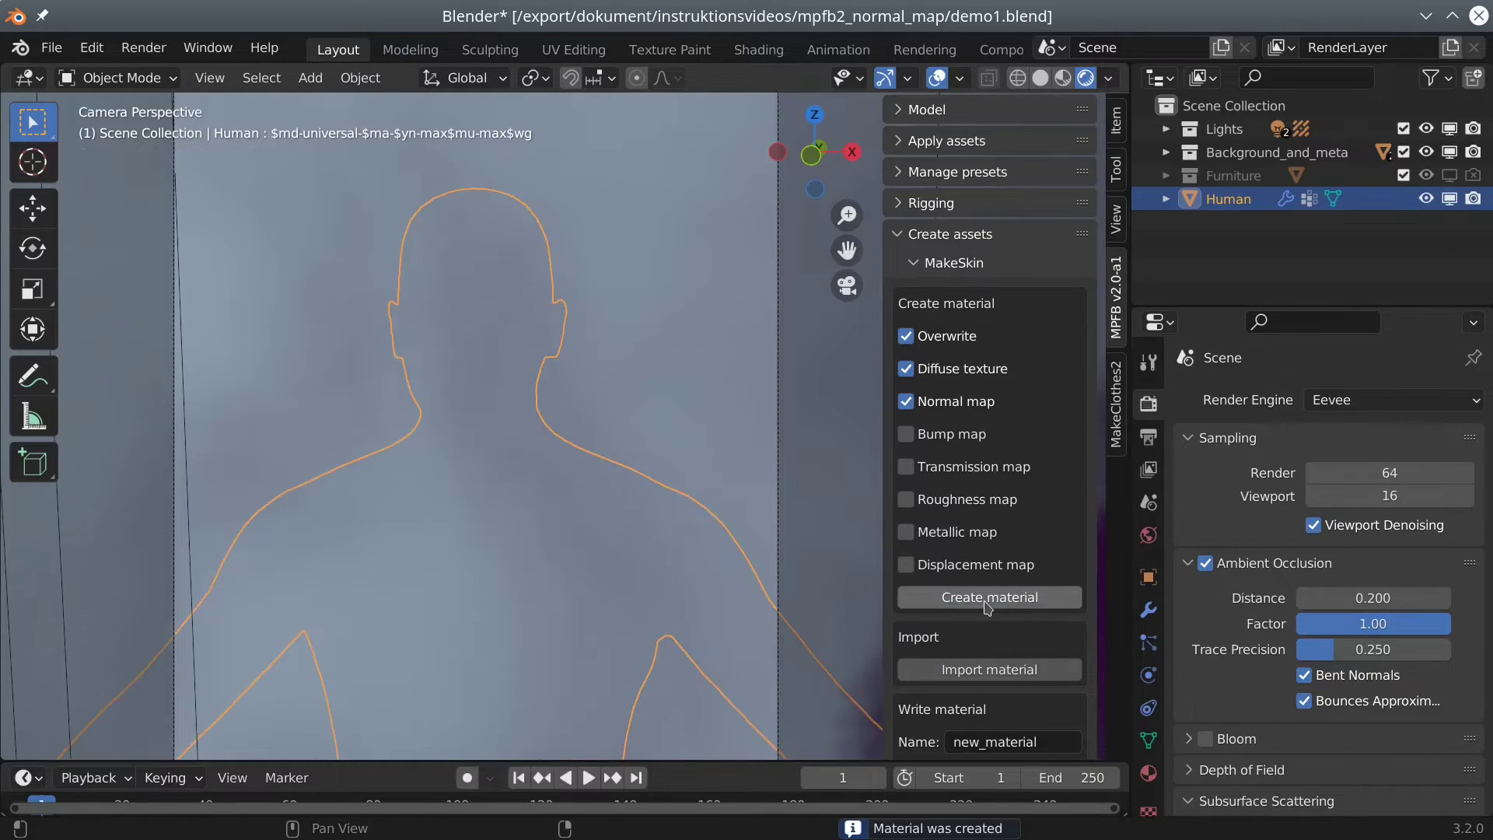
Step: In the Shading workspace, set the Normalmap Texture node's image to Sculpt normal map.png
left_click(750, 50)
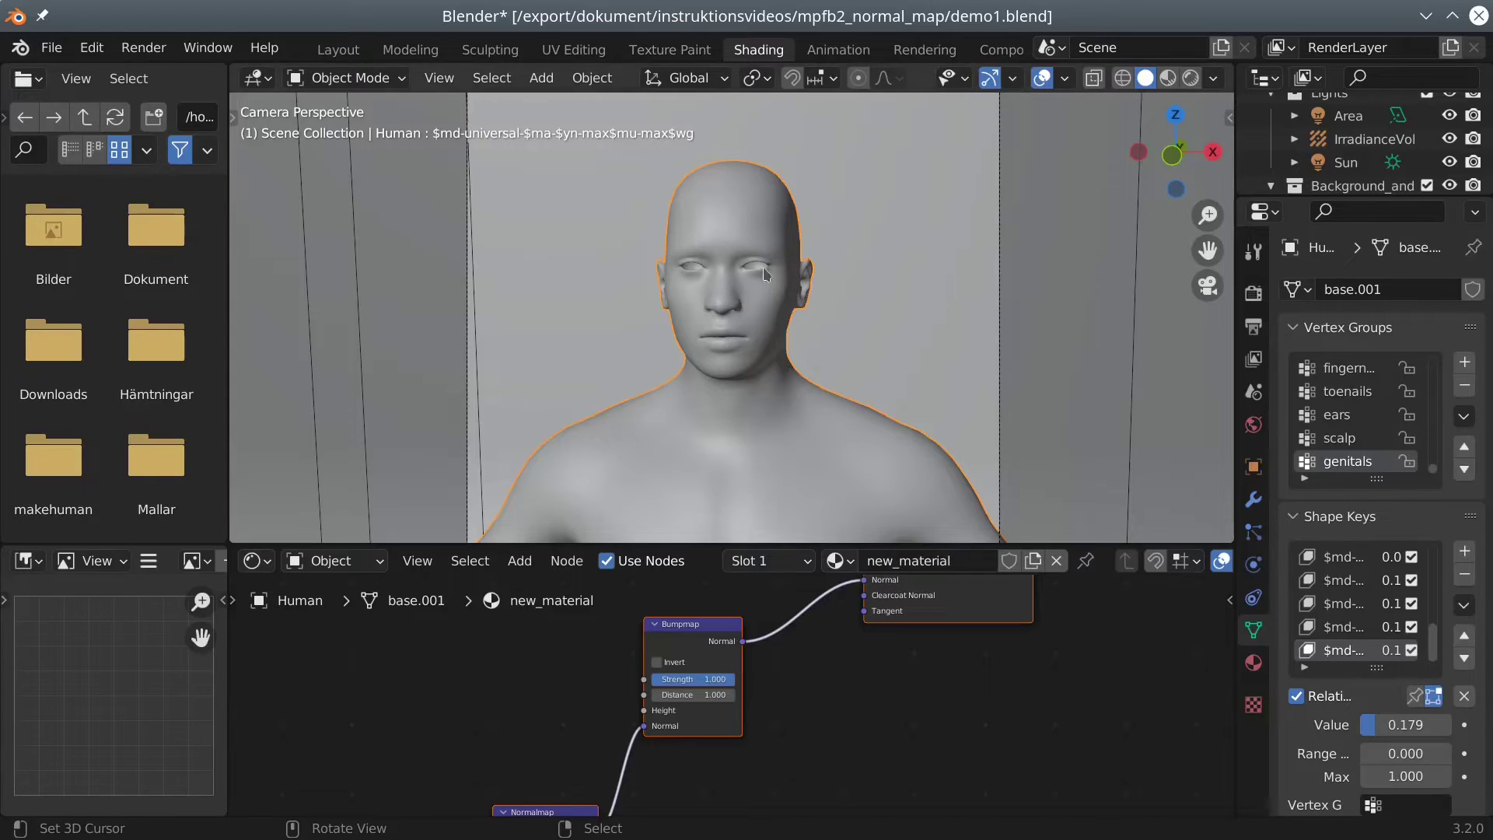
left_click_drag(786, 548, 797, 315)
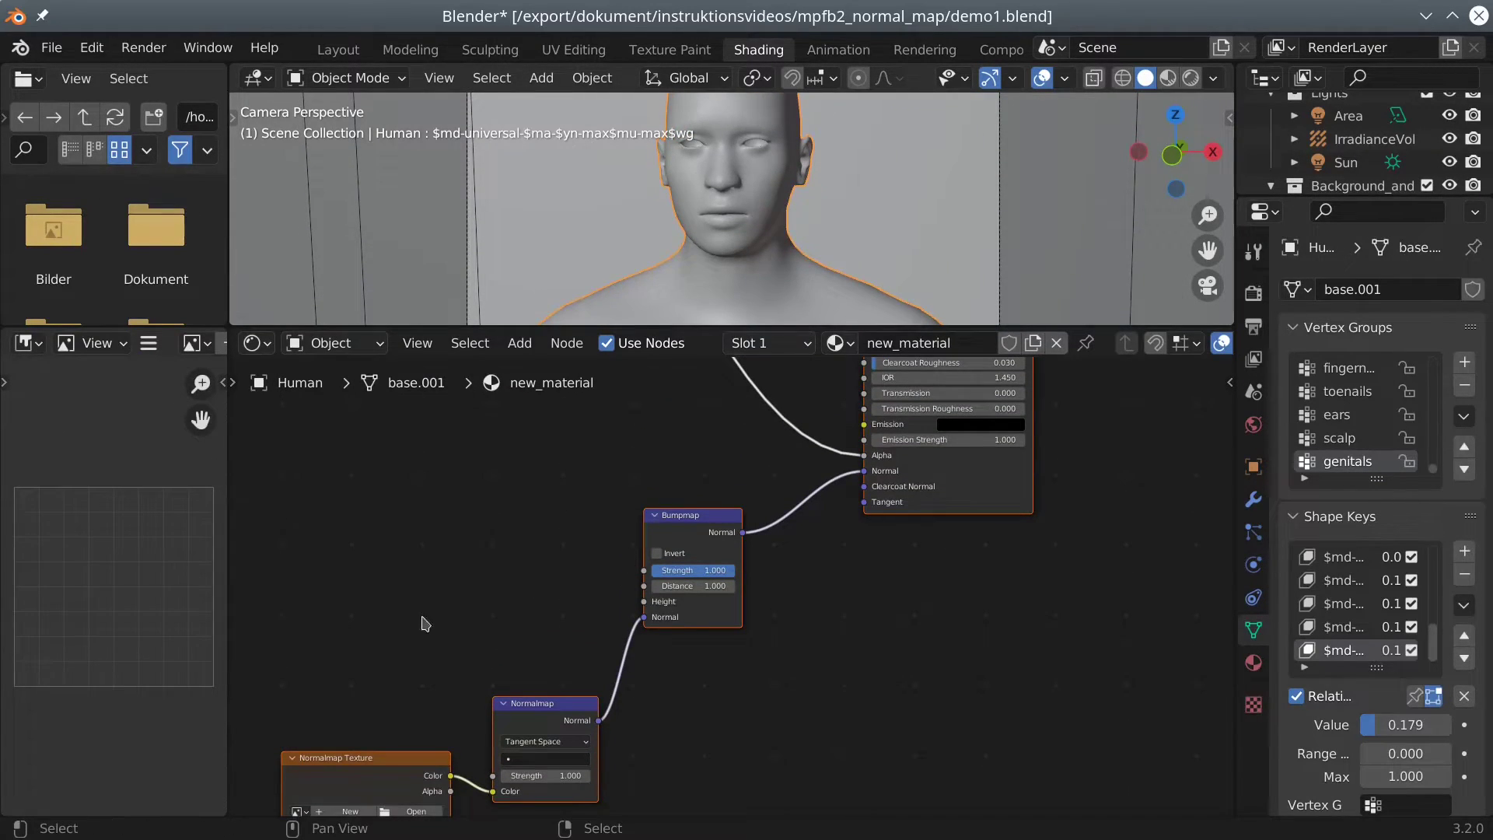
middle_click_drag(427, 641, 662, 359)
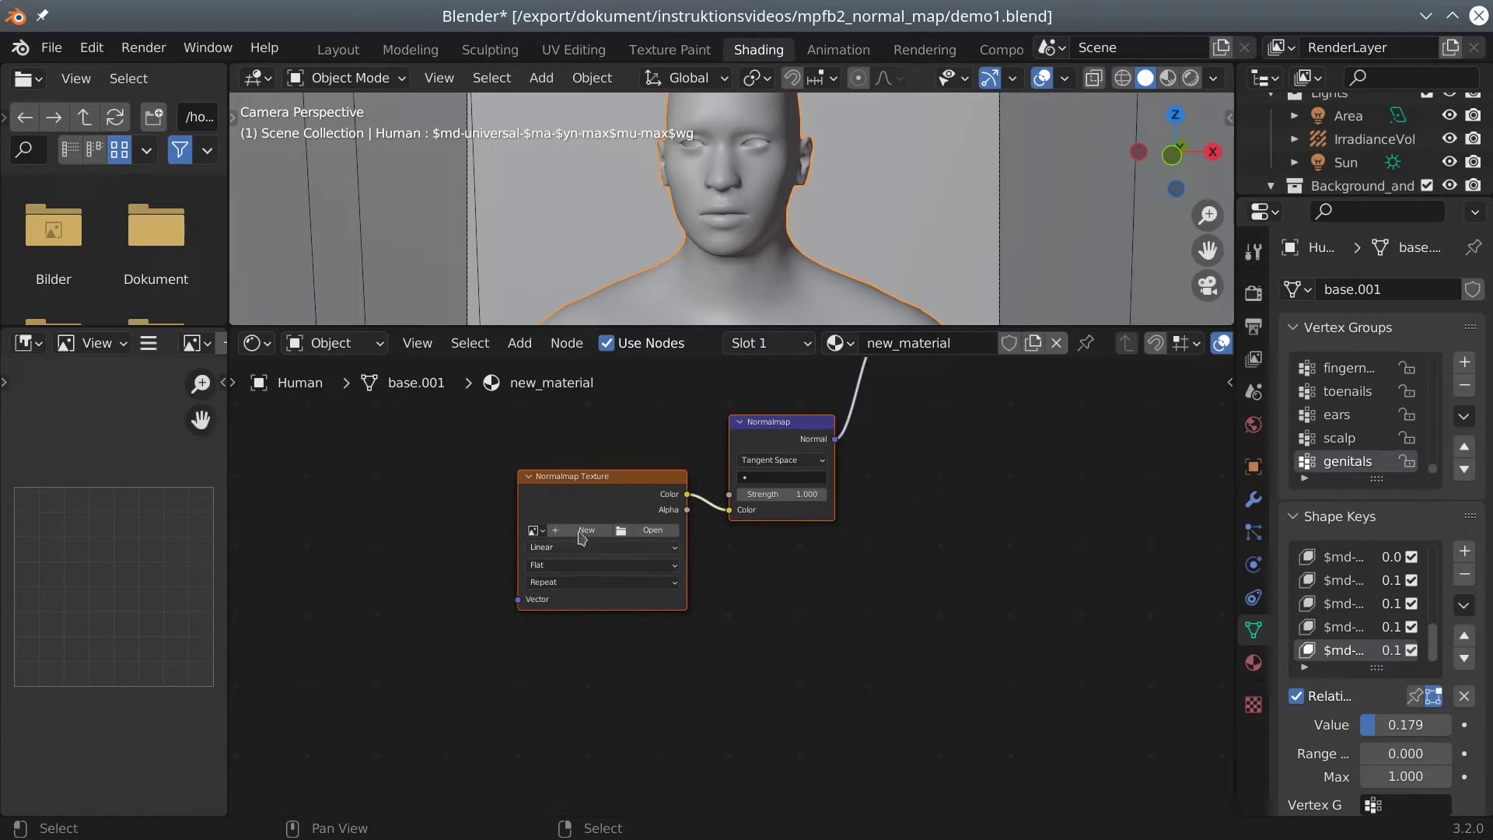
left_click(535, 531)
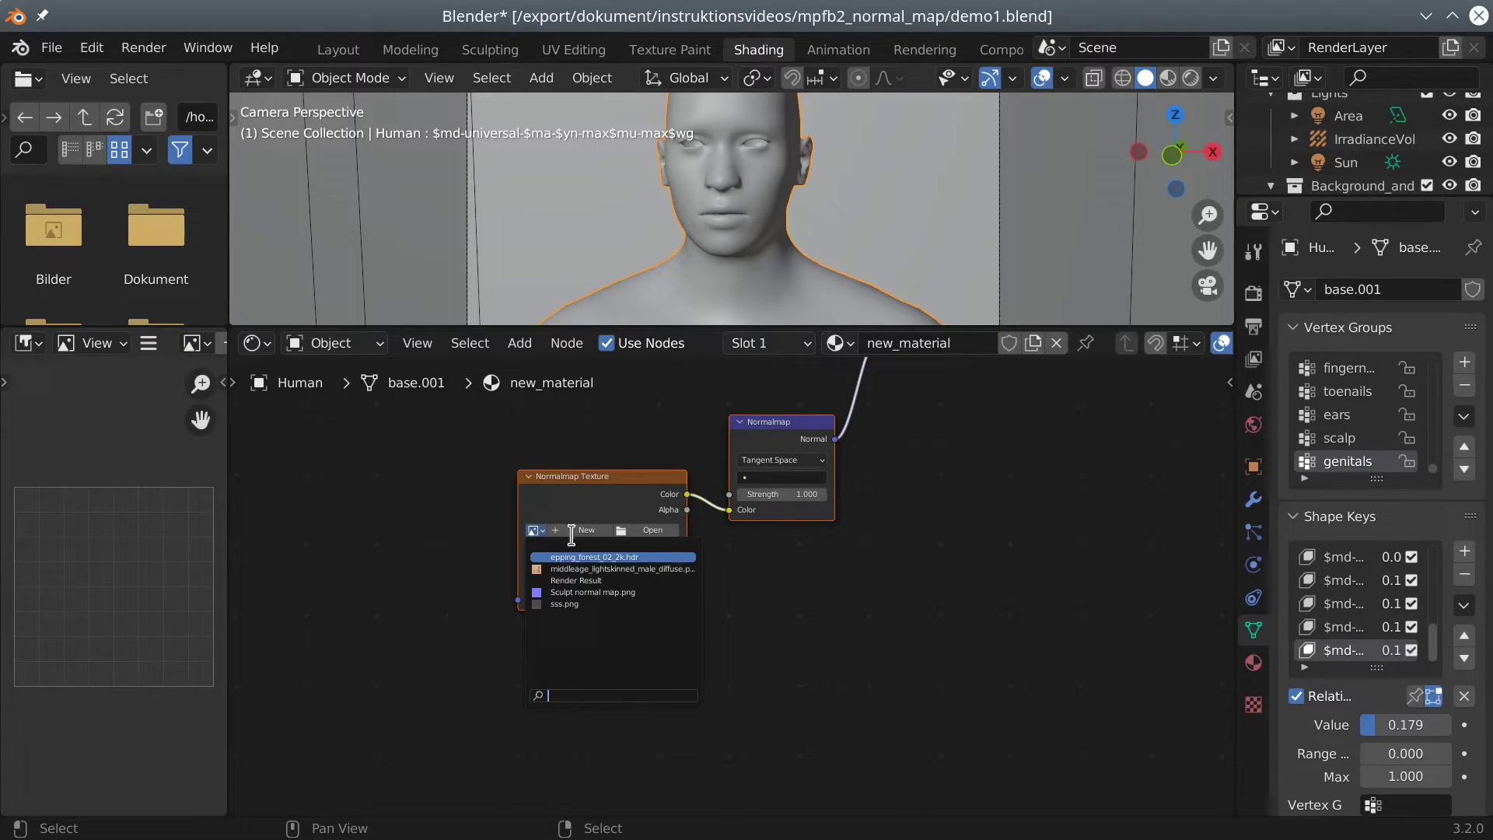
left_click(617, 592)
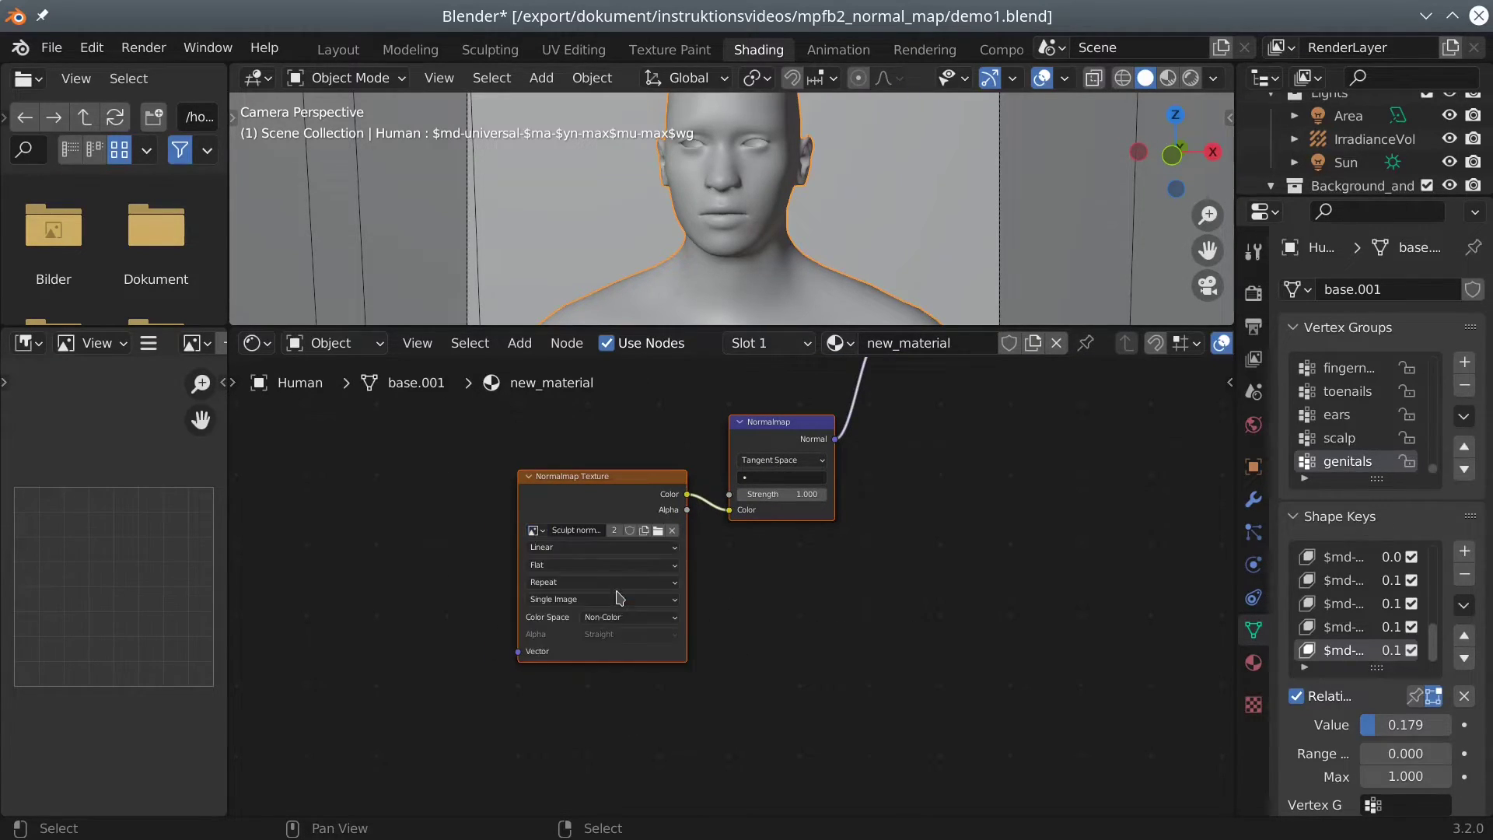
Step: Set the Diffuse Texture node to the middle-aged light-skinned male image, then return to Layout
mouse_move(668, 468)
middle_mouse_down("shift")
mouse_move(712, 790)
mouse_move(733, 673)
mouse_move(627, 591)
middle_mouse_up("shift")
left_click(625, 586)
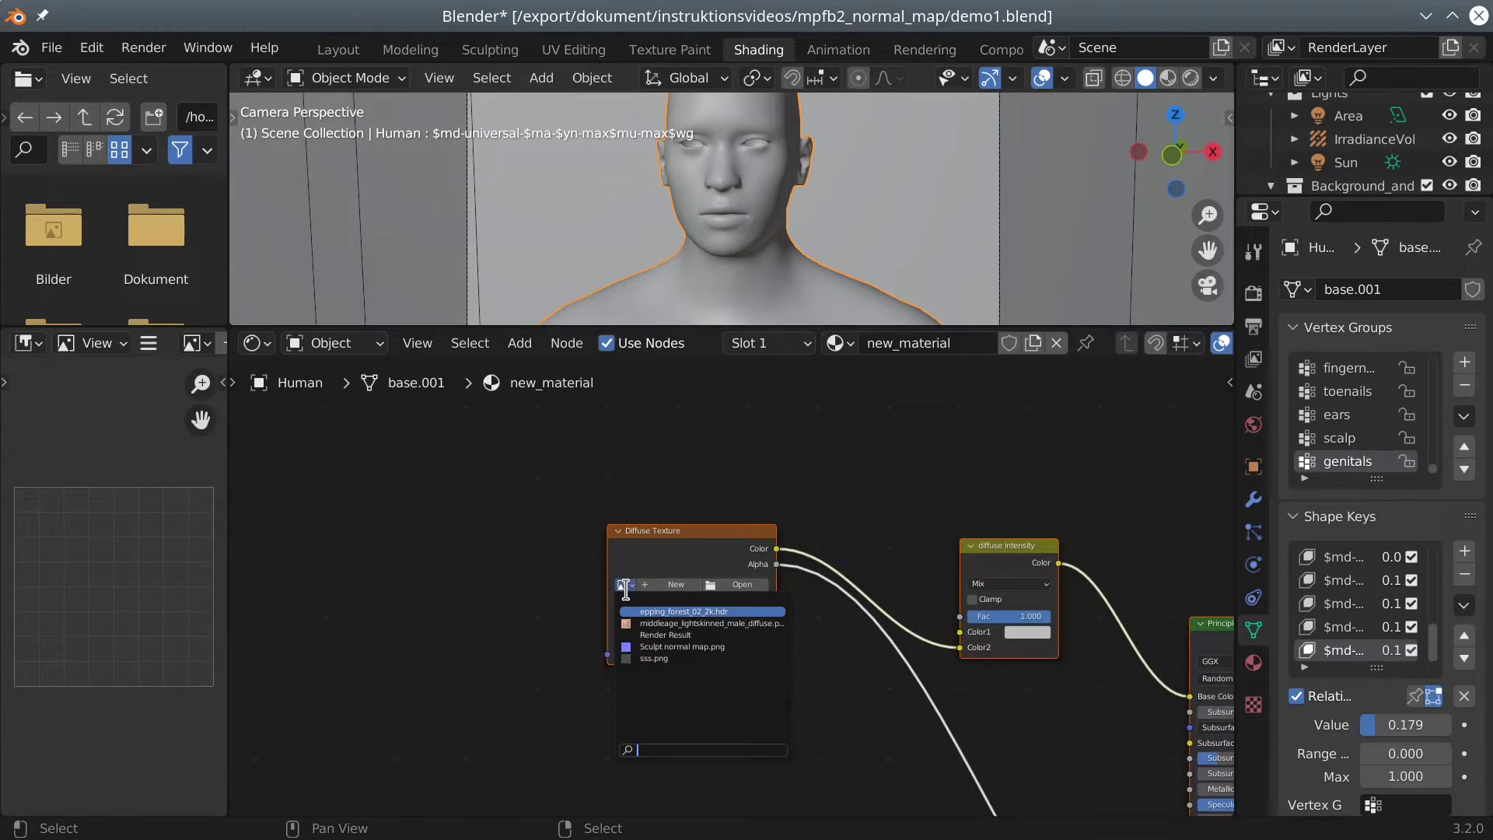
left_click(673, 623)
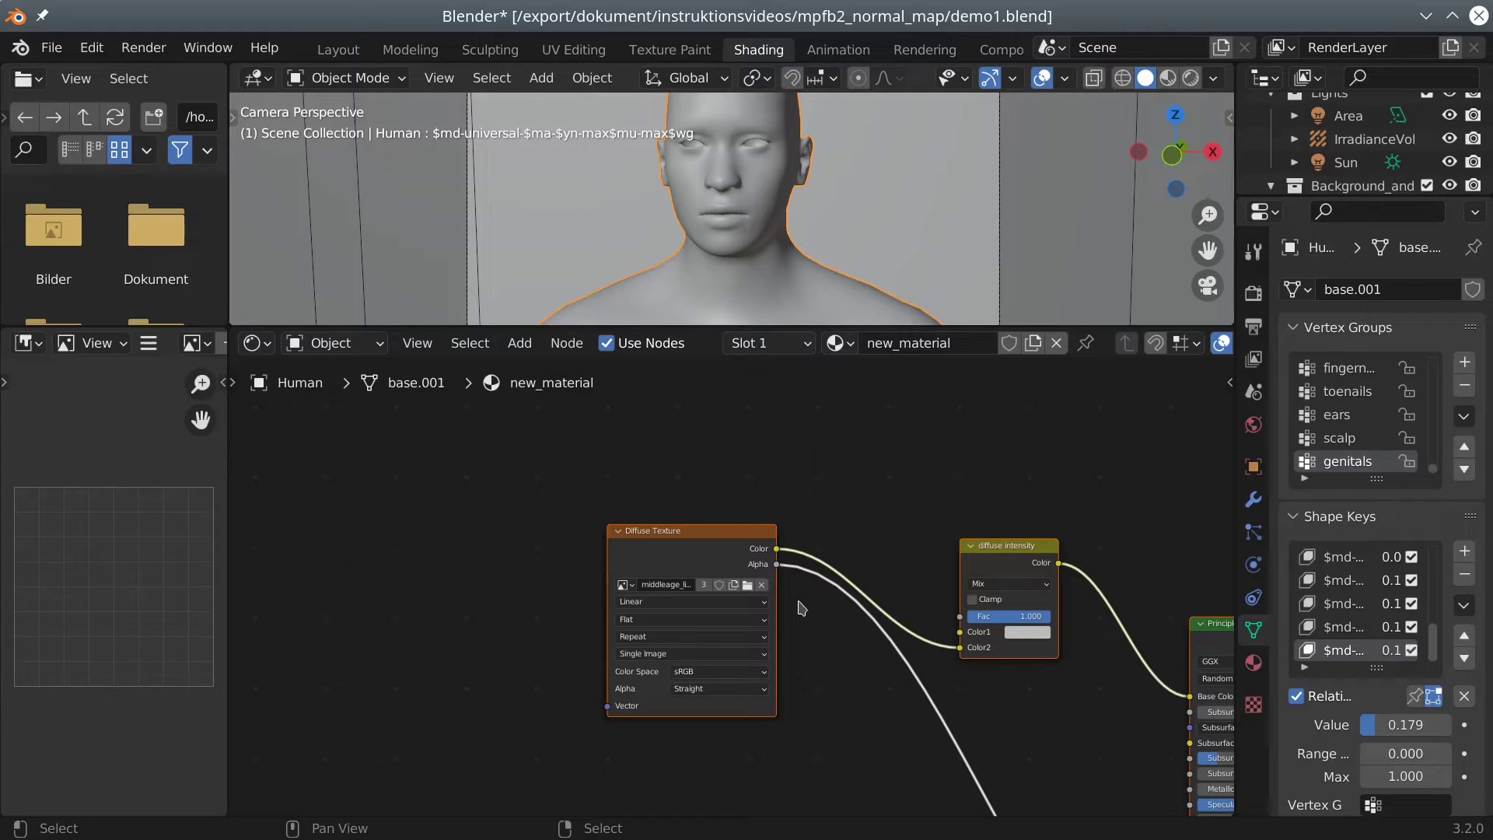
left_click(339, 50)
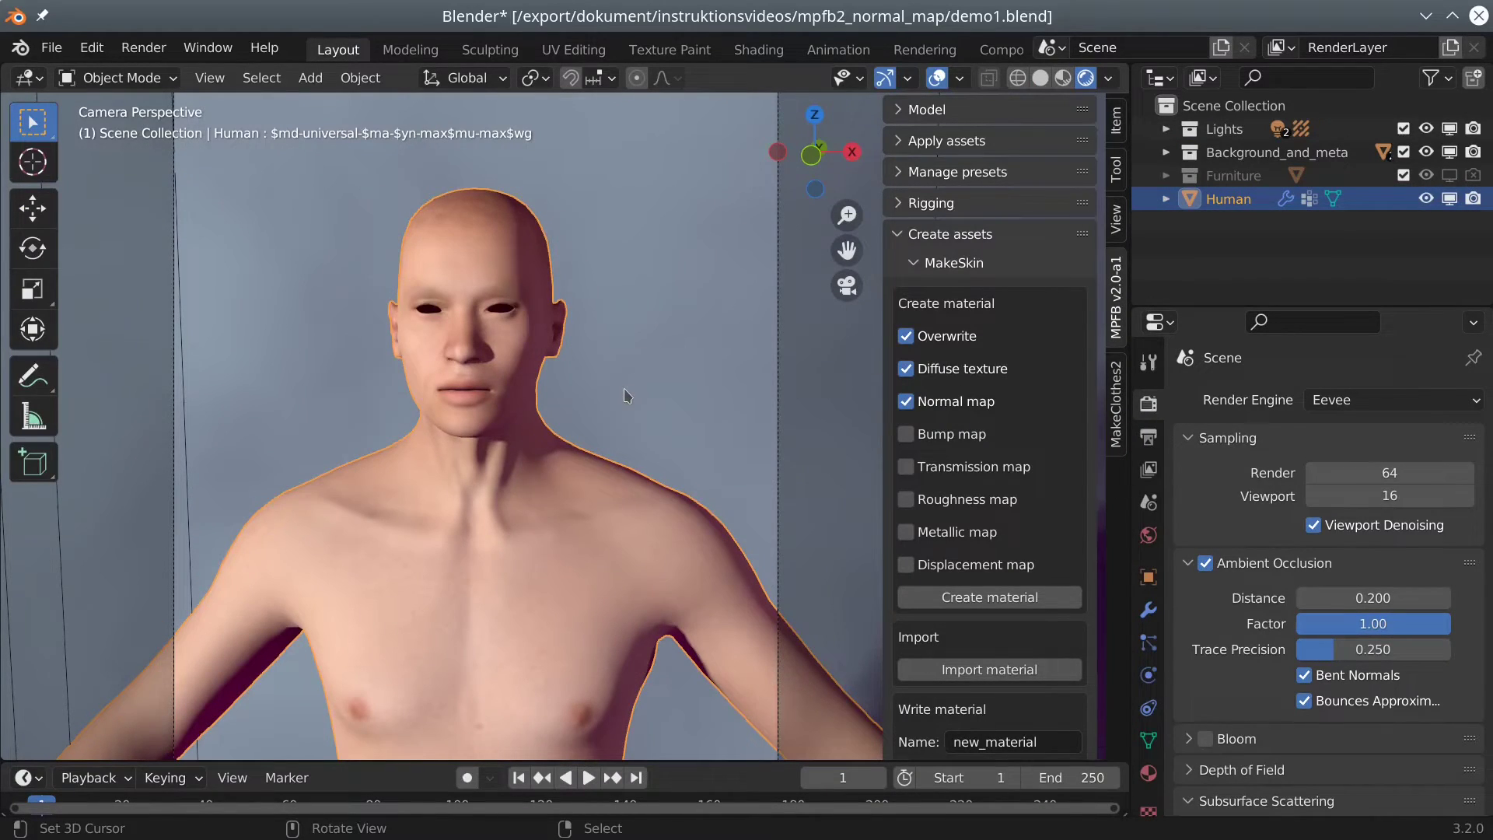
Step: Name the material 'fancy skin' under Write material and store it in the skin library
scroll(1019, 390, "down", 10)
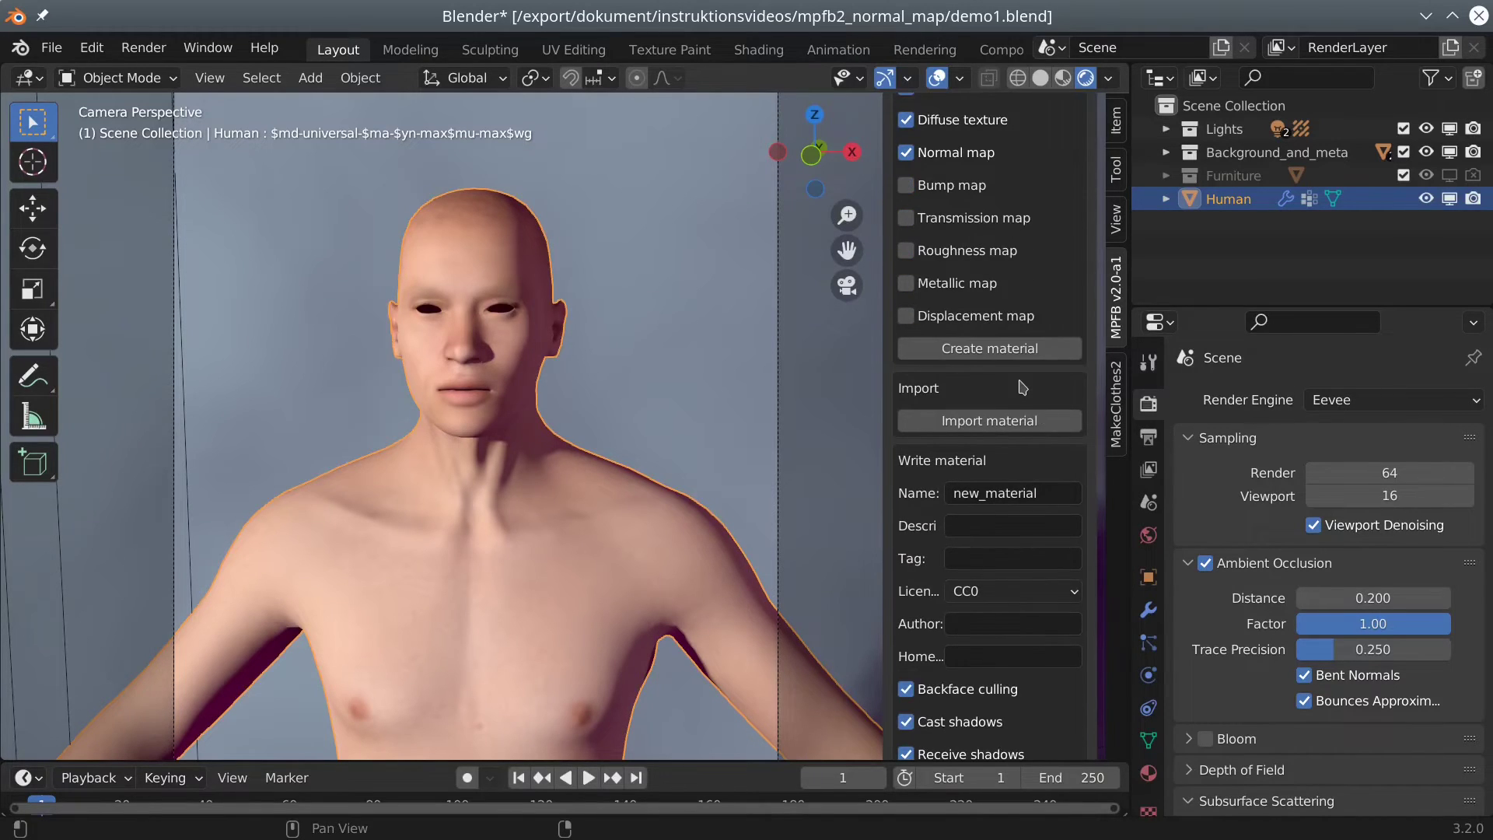
scroll(1022, 386, "up", 2)
left_click(1051, 436)
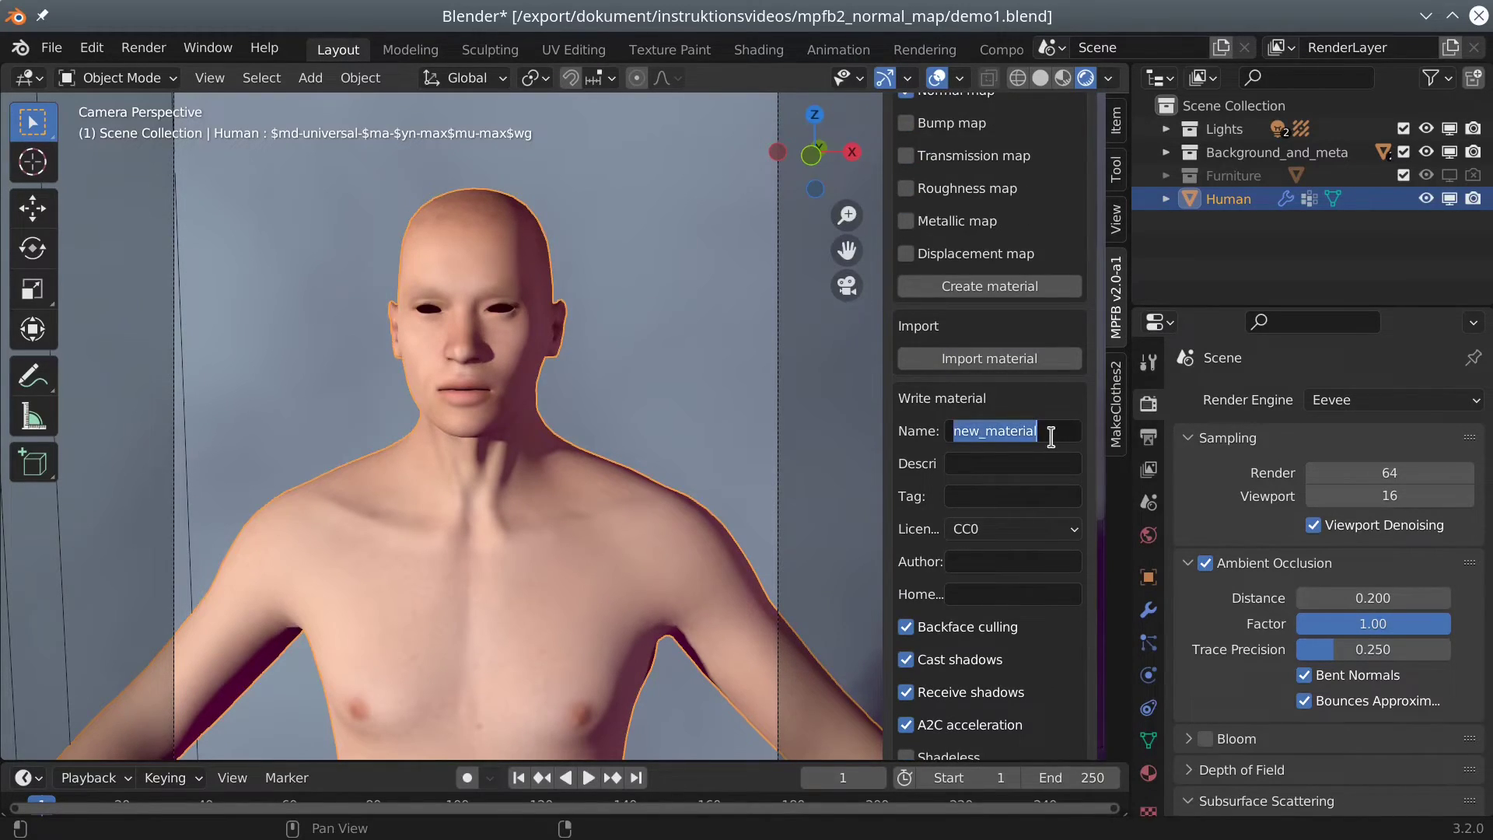
type("fancy skin")
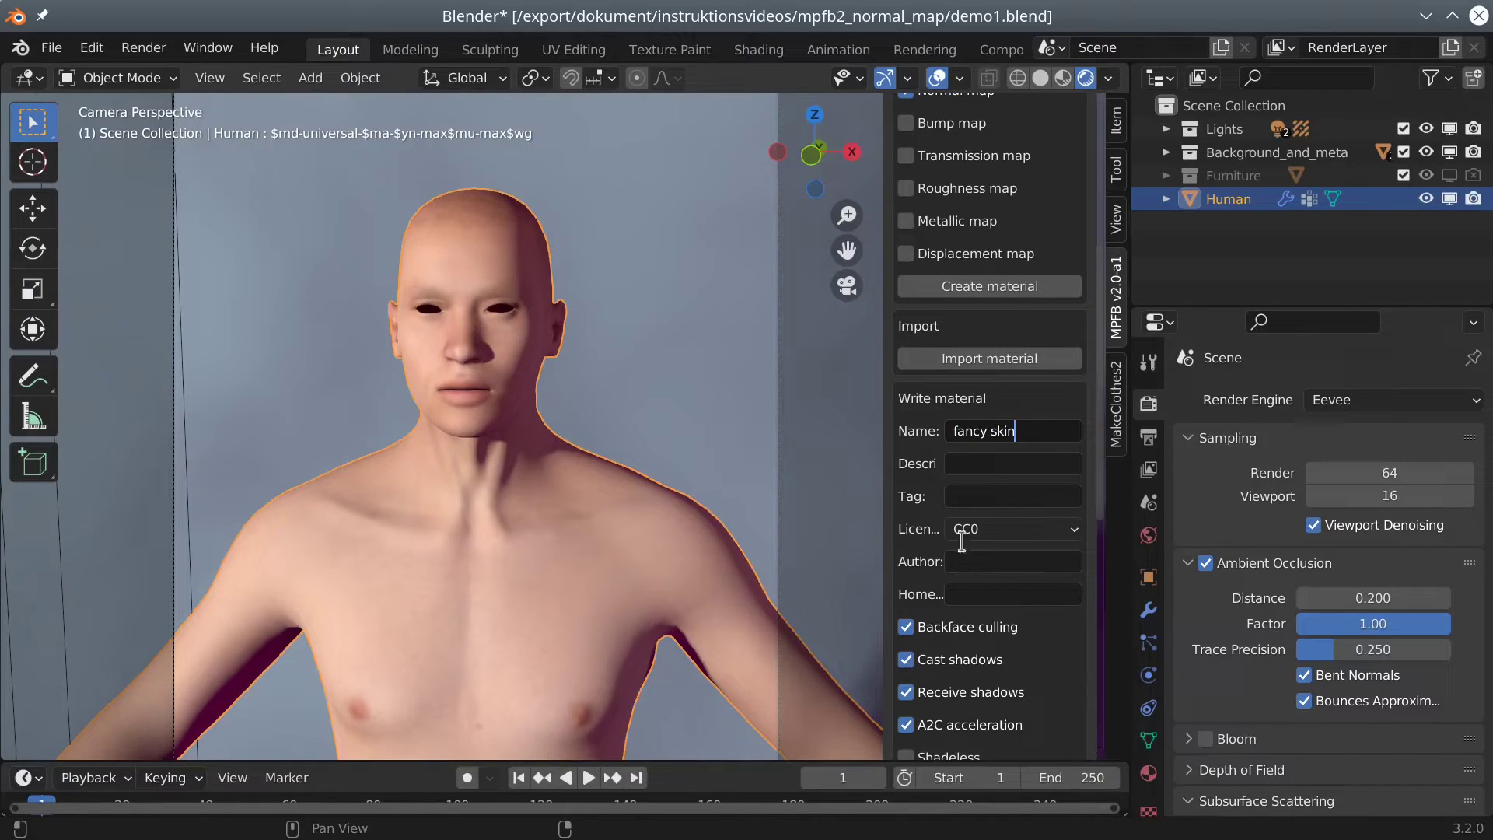
left_click(914, 504)
scroll(915, 504, "down", 10)
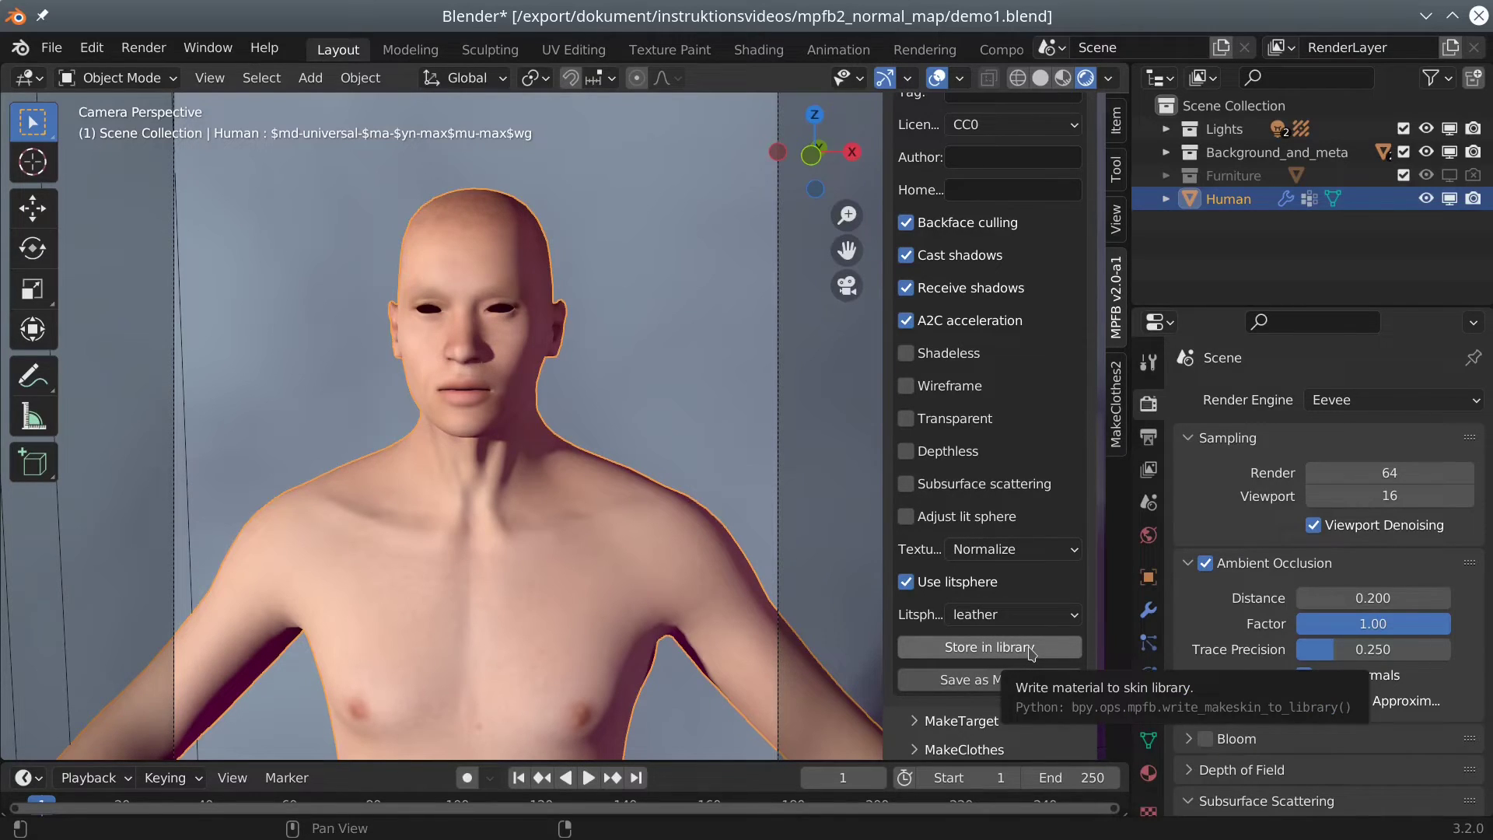
left_click(1032, 653)
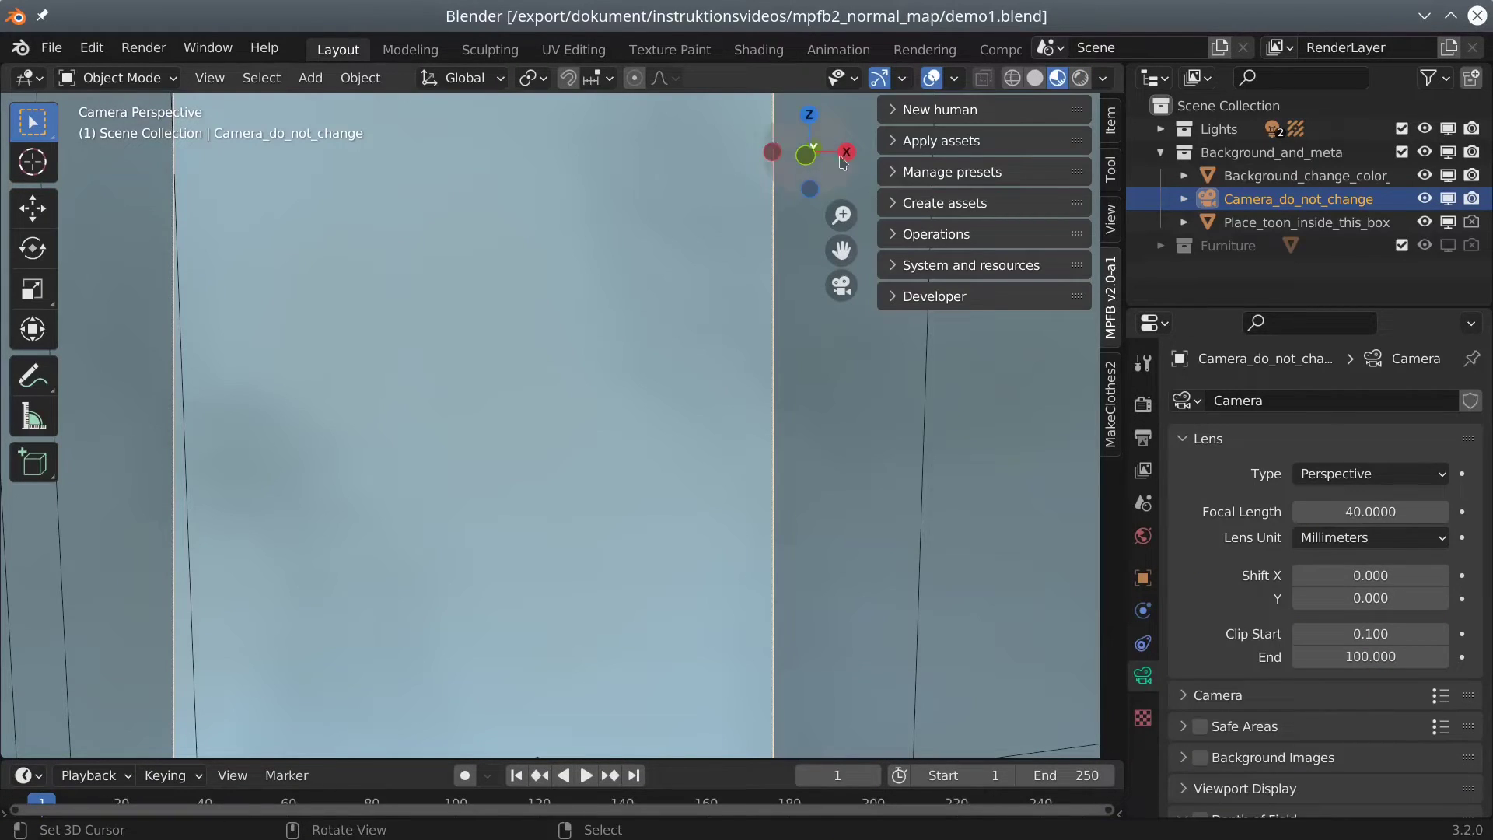
Step: Create a new MPFB human from scratch with default settings
left_click(895, 117)
left_click(909, 168)
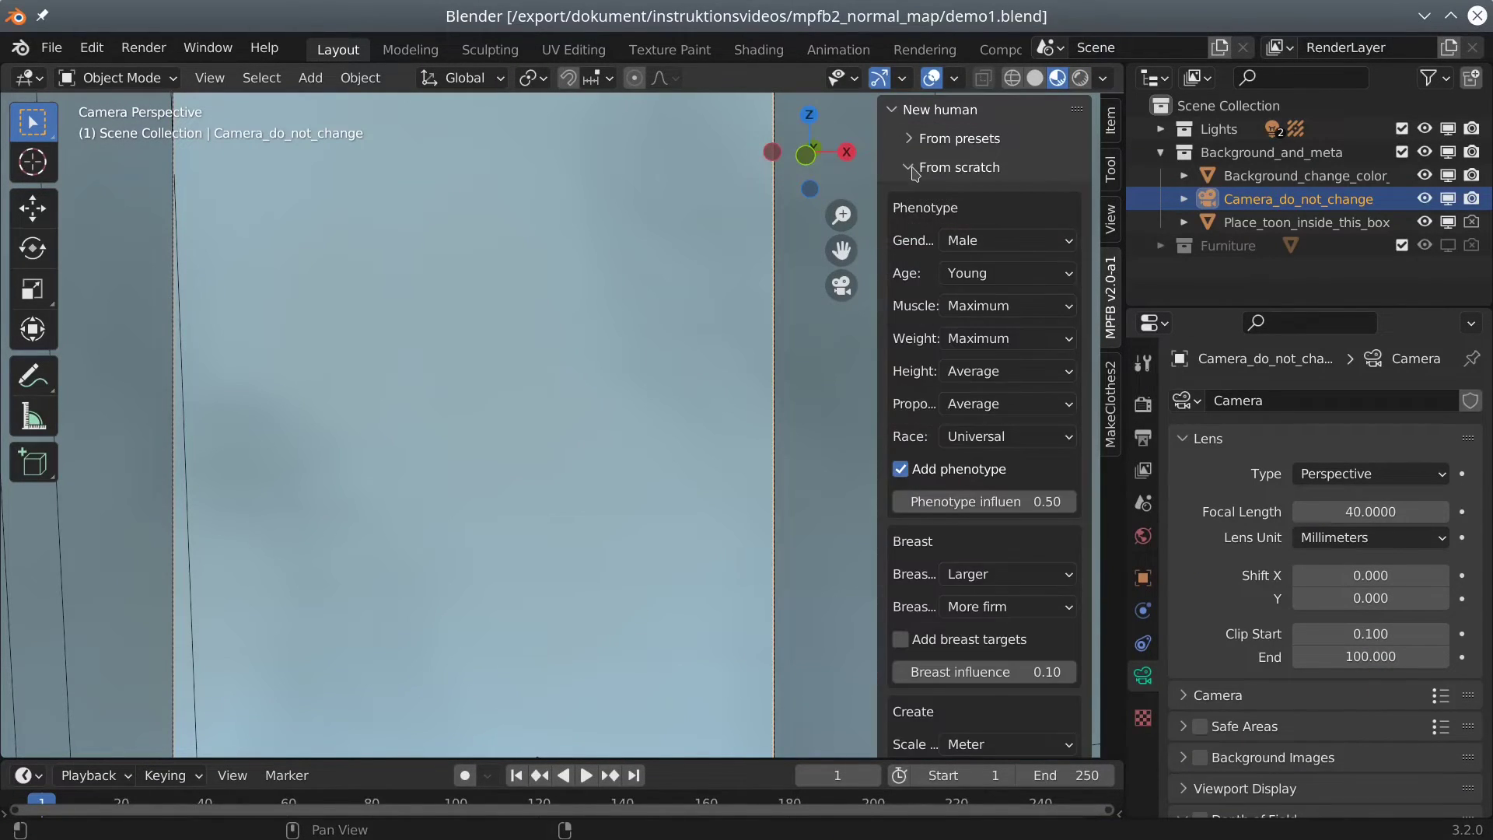
scroll(980, 436, "down", 8)
left_click(1001, 637)
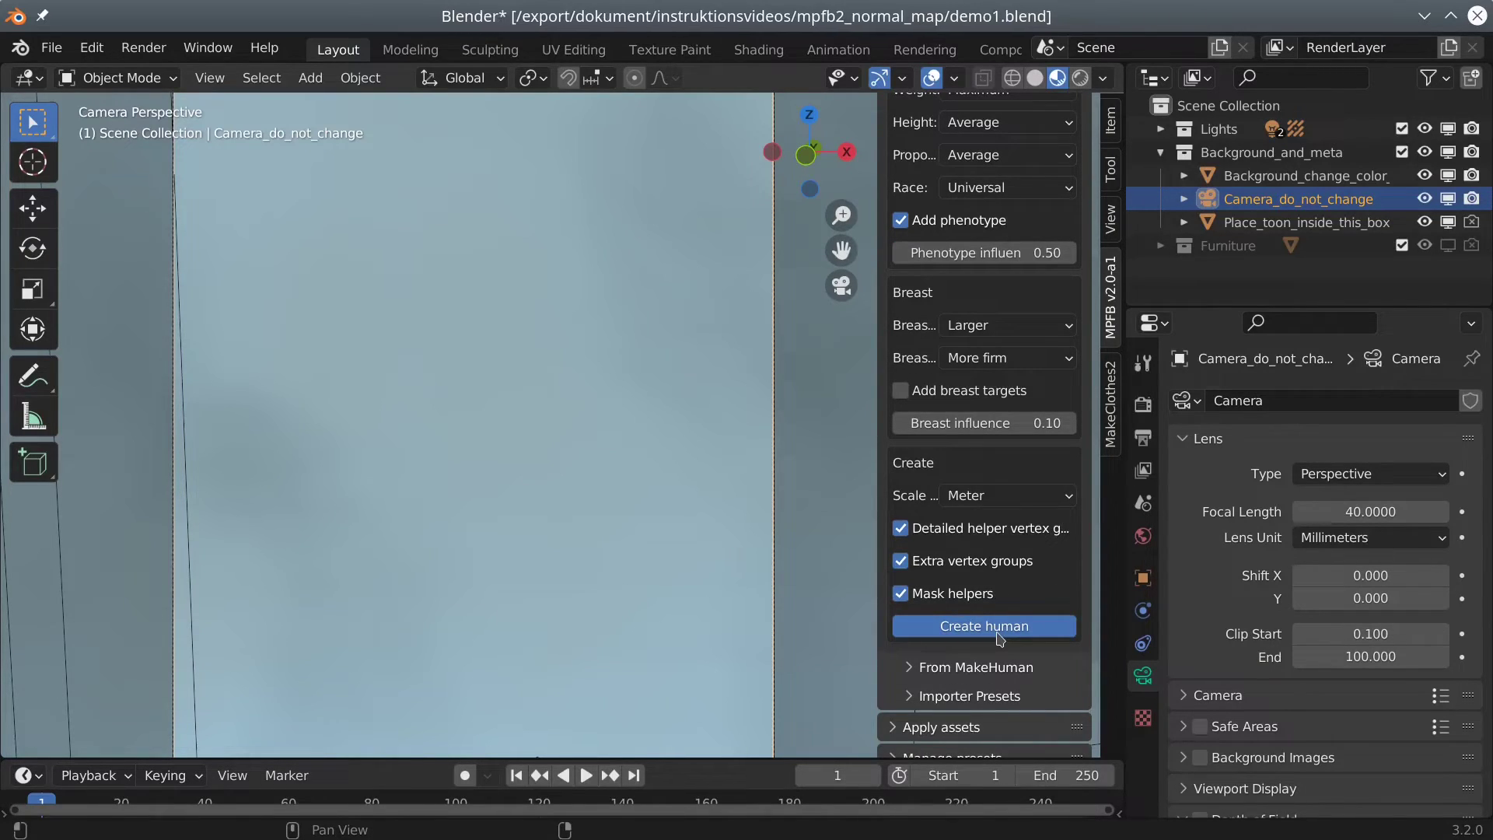
scroll(965, 405, "up", 8)
left_click(899, 109)
Step: Filter asset titles by 'fancy' and load Fancy skin from the Skins library
left_click(894, 175)
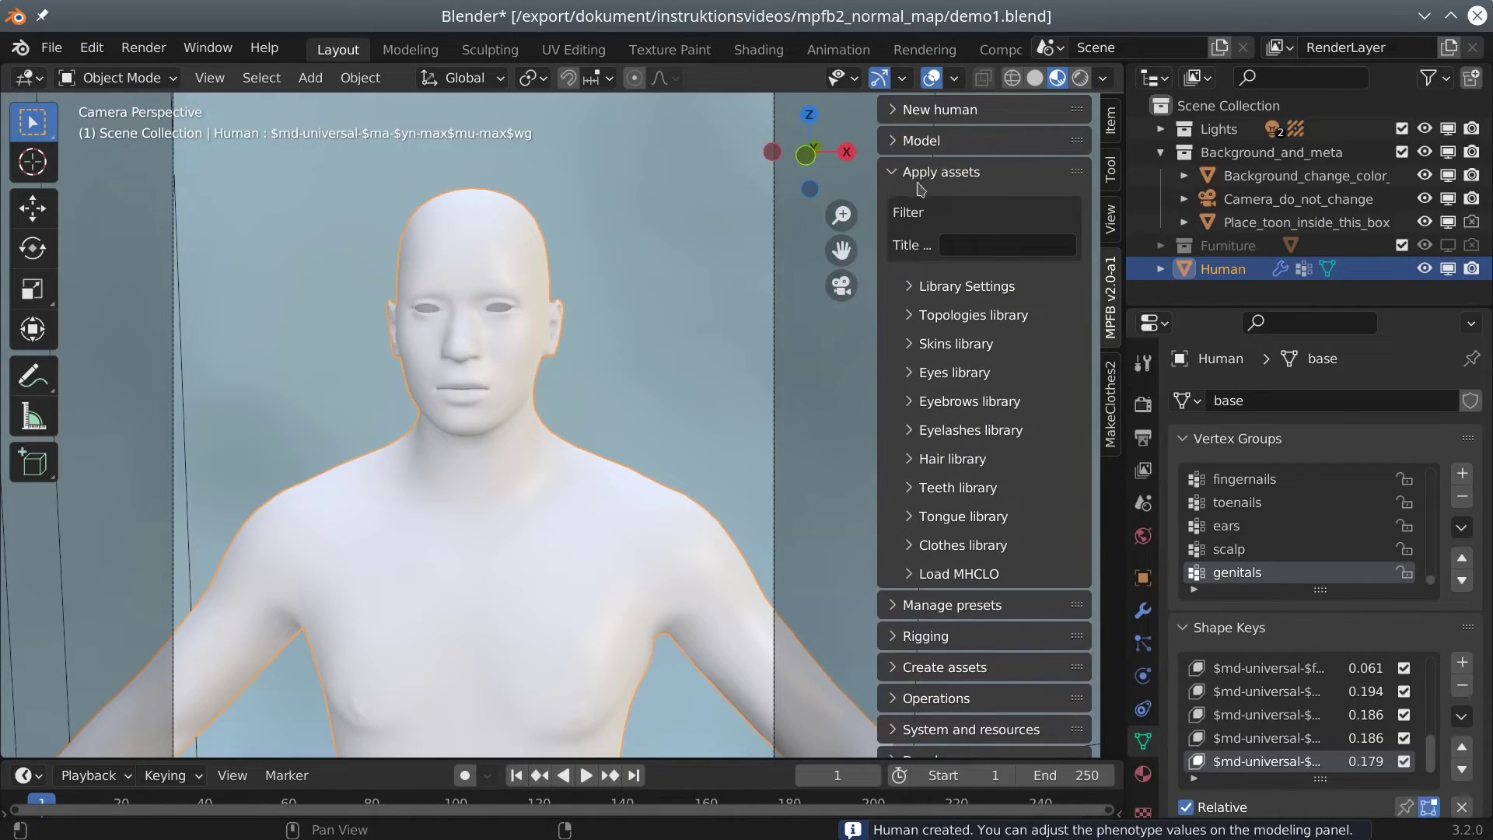
left_click(982, 247)
type("fancy")
key("Return")
left_click(911, 345)
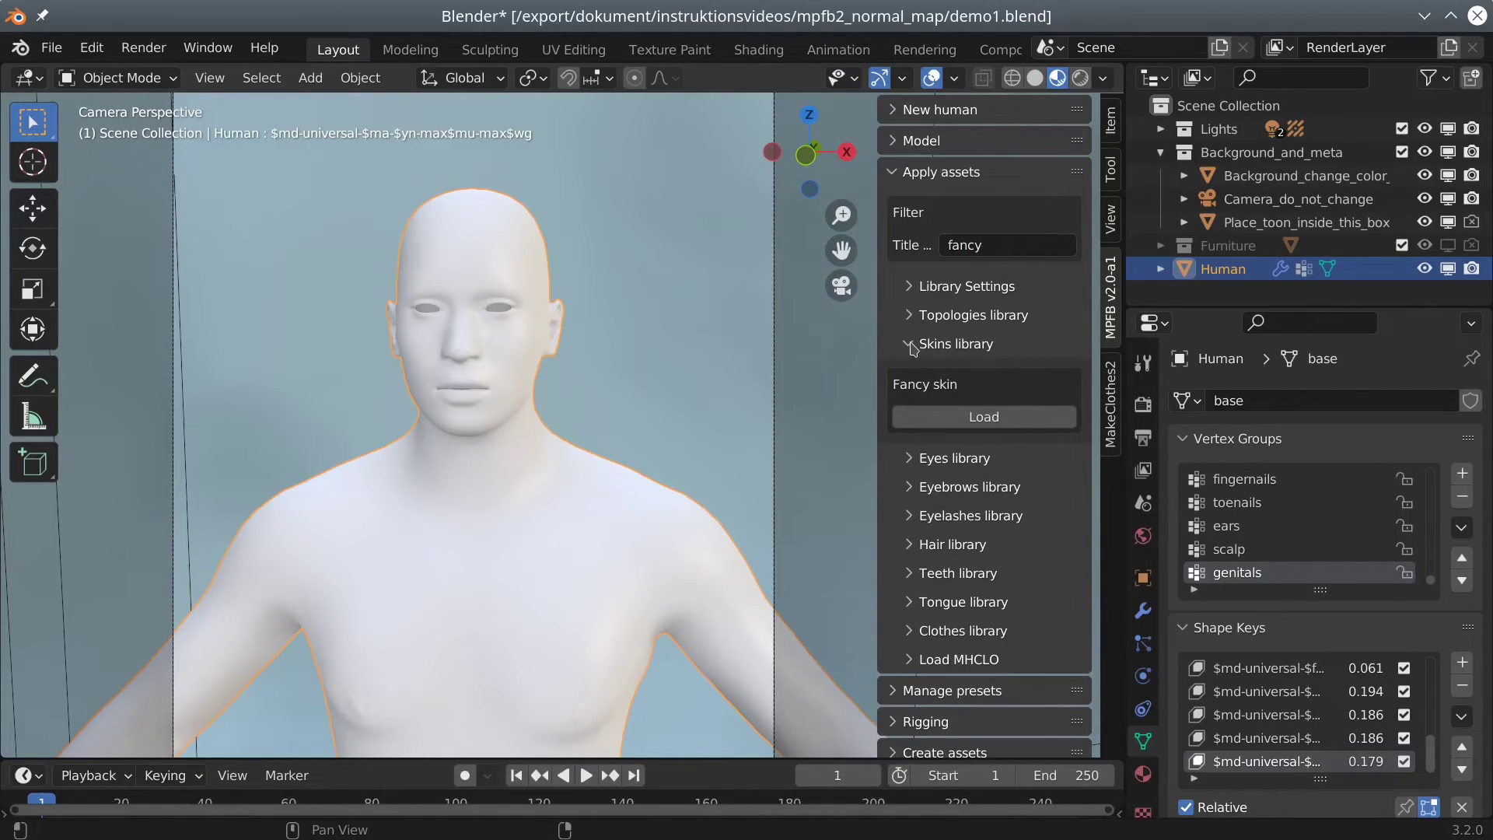
left_click(958, 420)
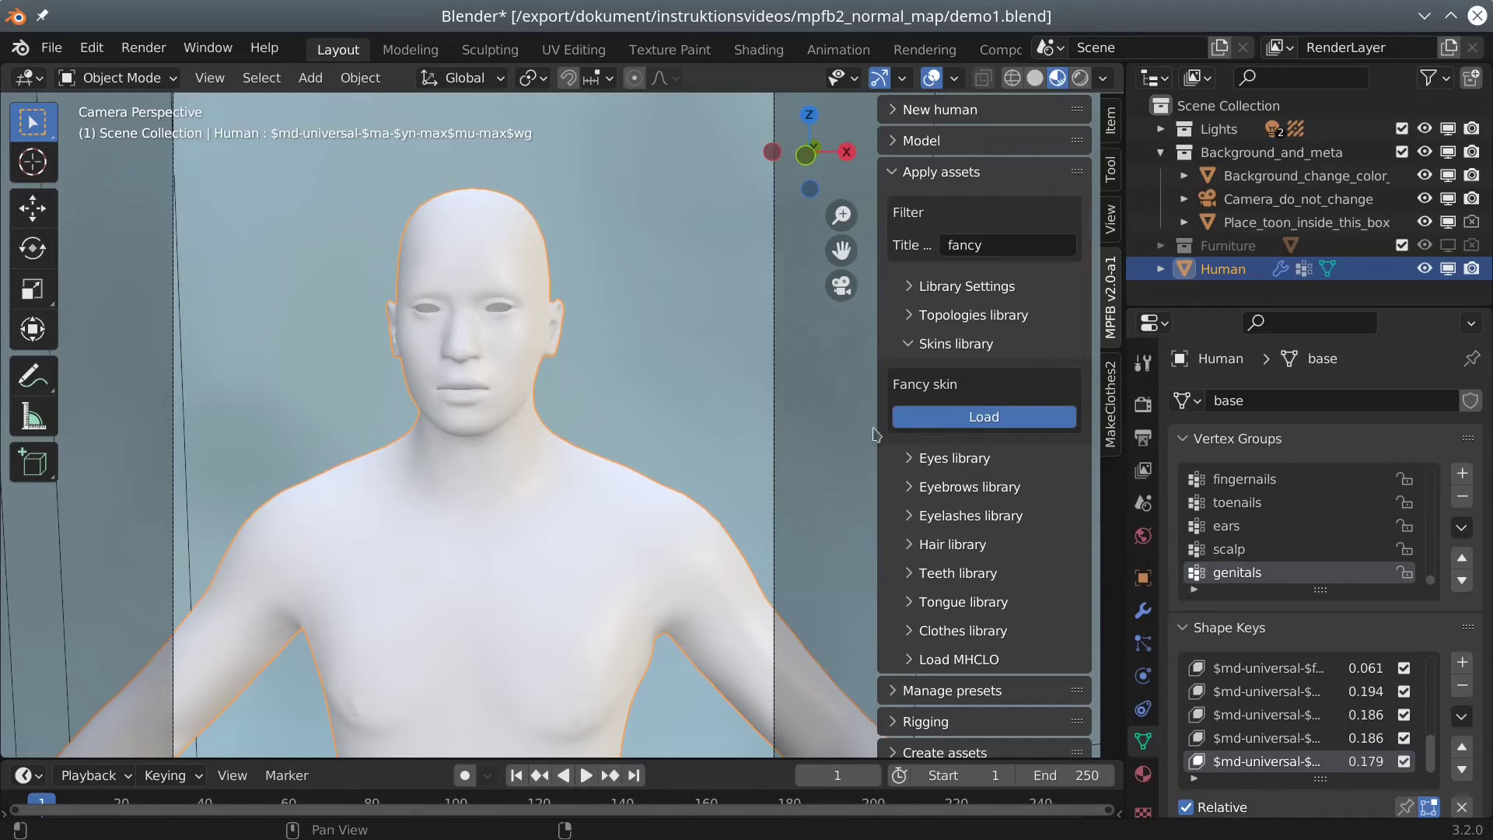